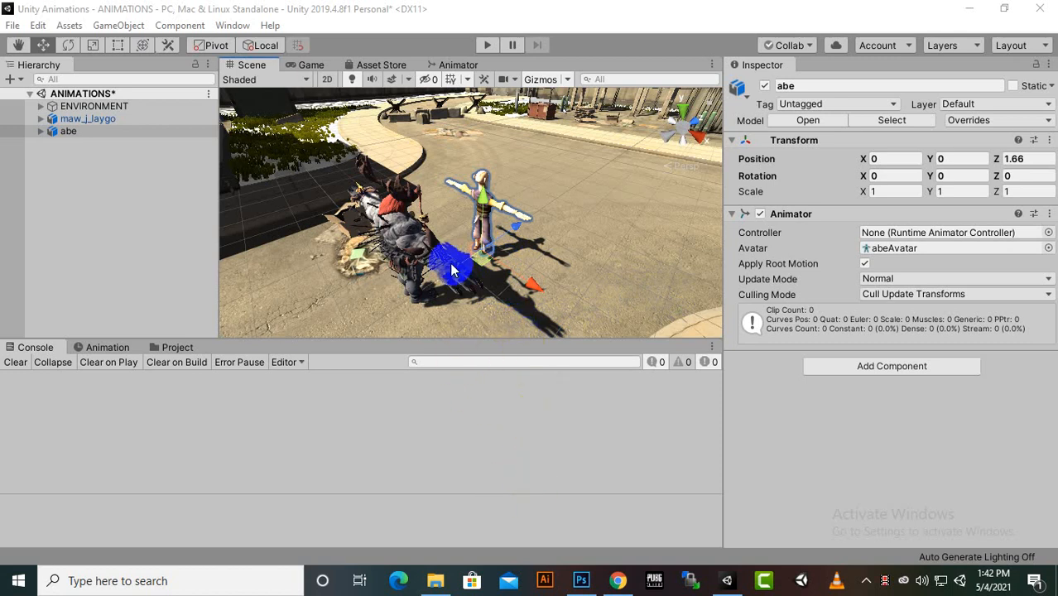
Scale the abe character up uniformly to about 1.257 on all three axes
scroll(477, 265, "up", 3)
scroll(480, 240, "down", 2)
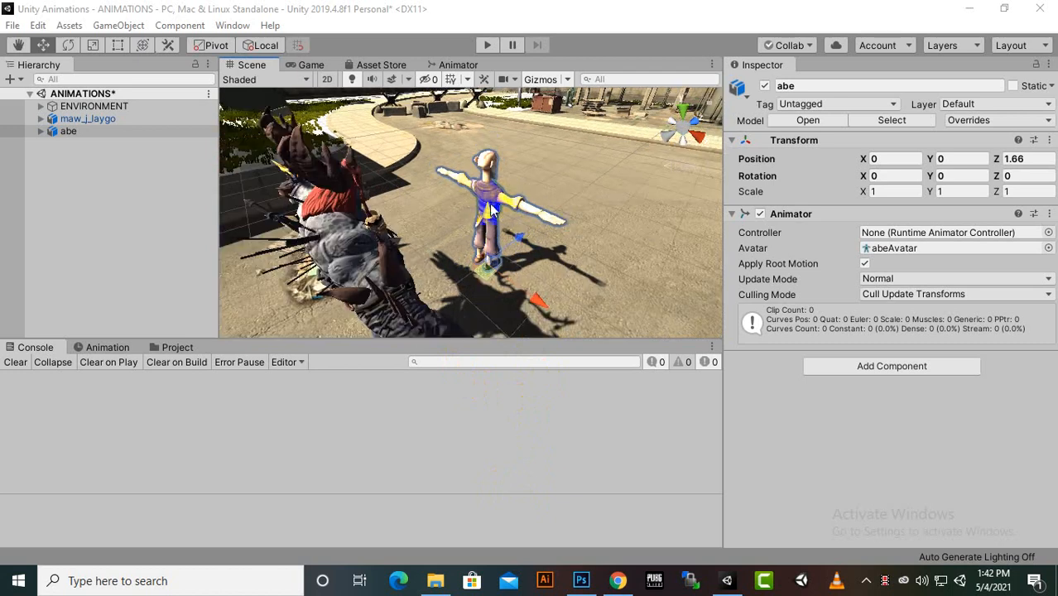
left_click(70, 45)
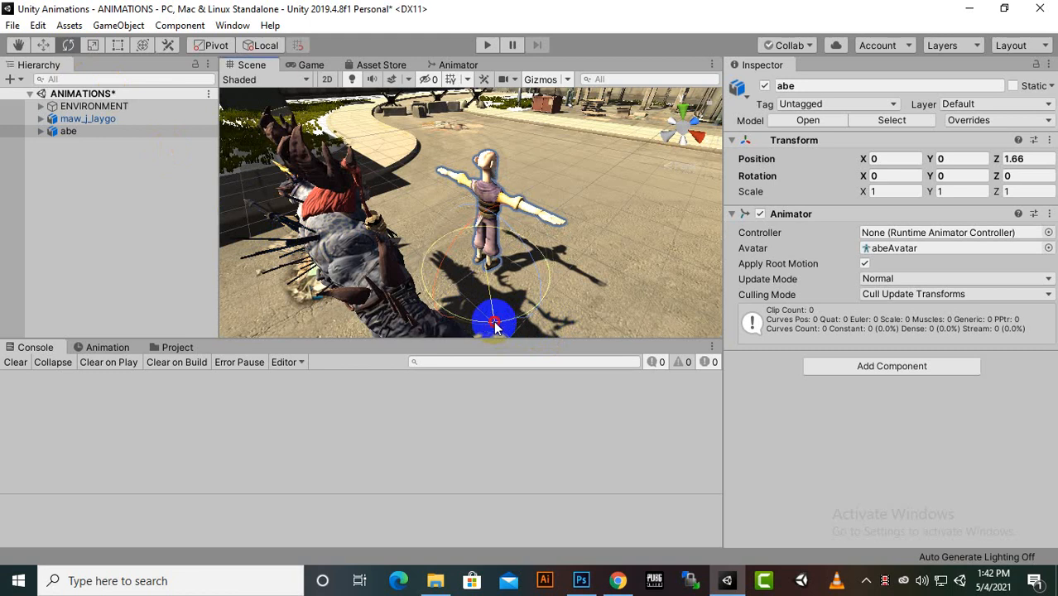
left_click(95, 48)
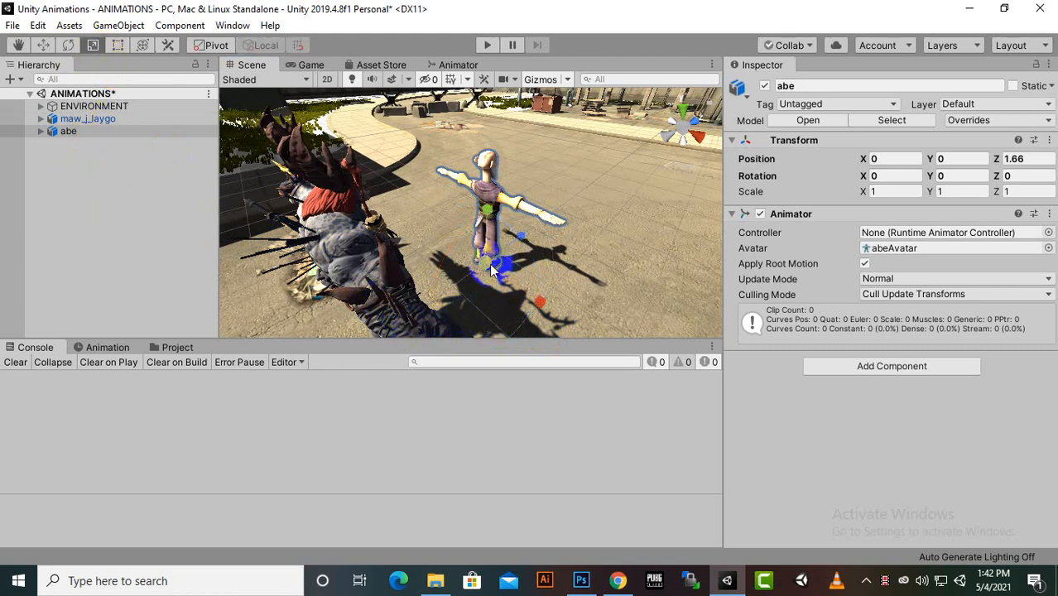
left_click_drag(491, 269, 496, 253)
scroll(486, 241, "down", 3)
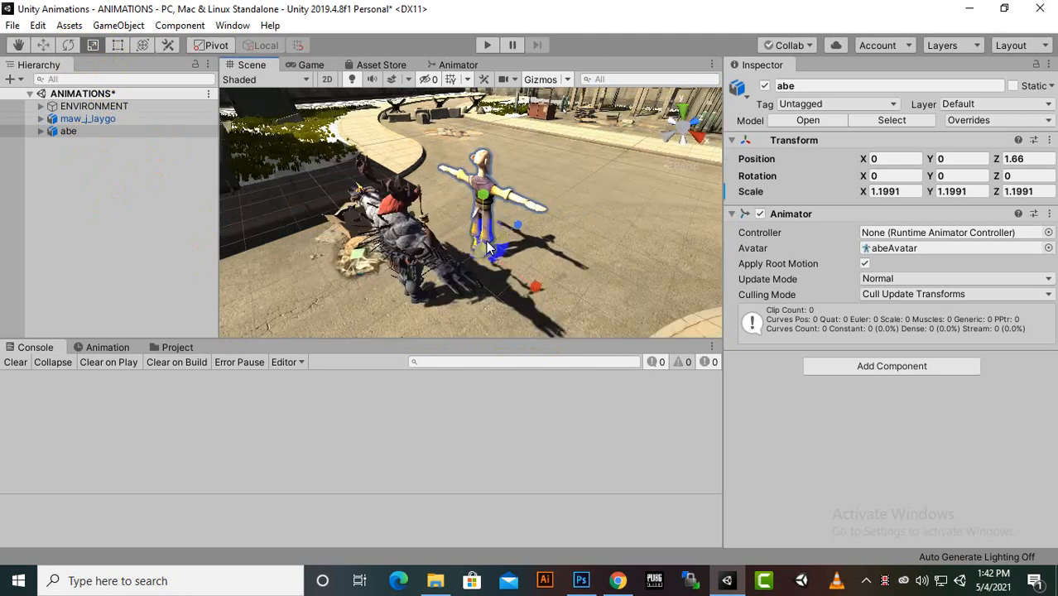
scroll(485, 245, "up", 4)
middle_click_drag(486, 241, 414, 225)
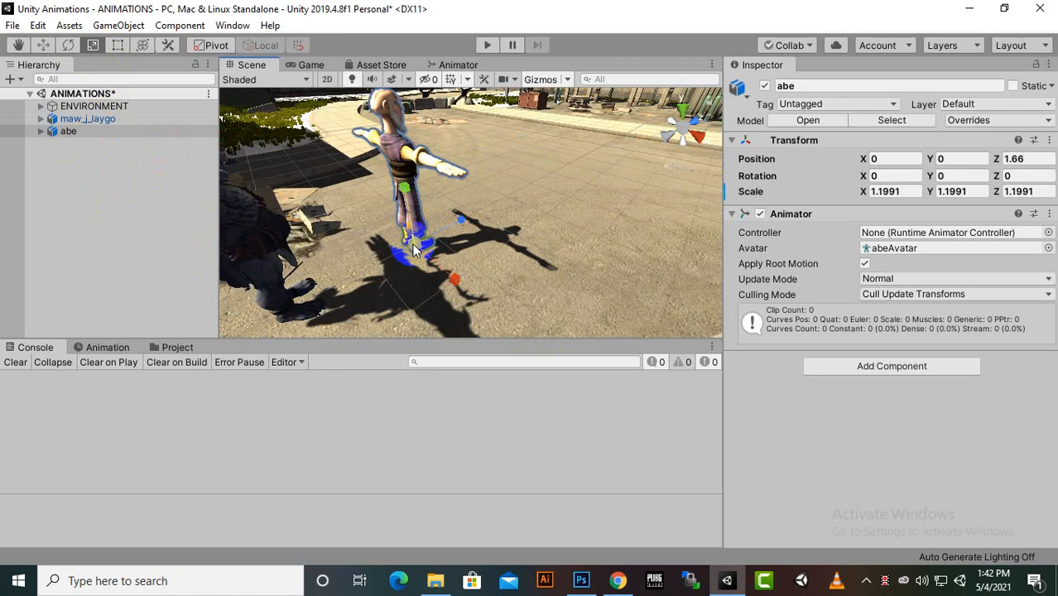
left_click_drag(414, 245, 416, 242)
scroll(416, 242, "down", 2)
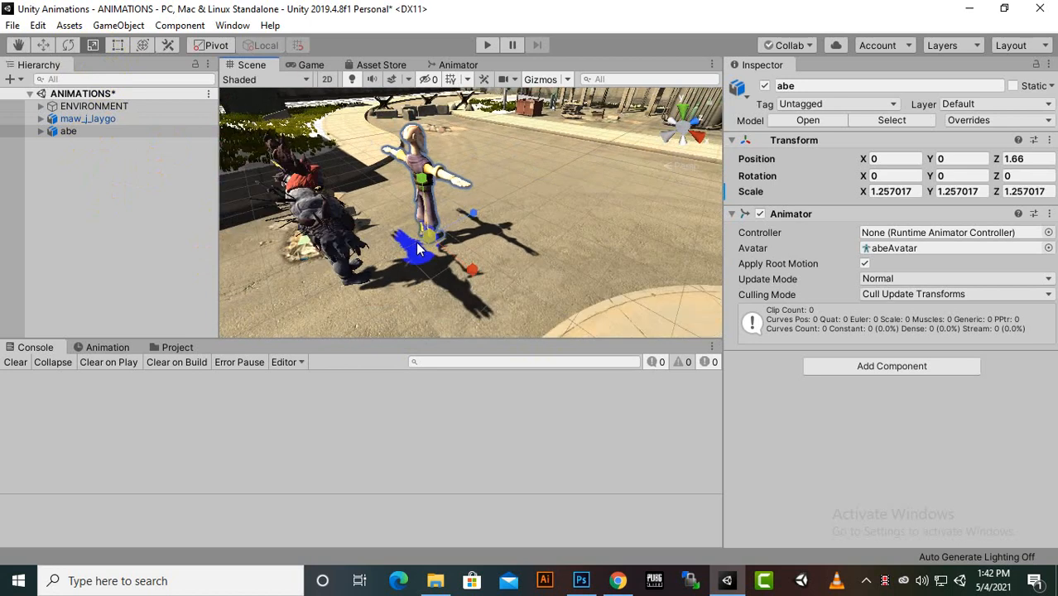
Rotate the abe character around its vertical axis and set its Y rotation to -180
left_click(71, 45)
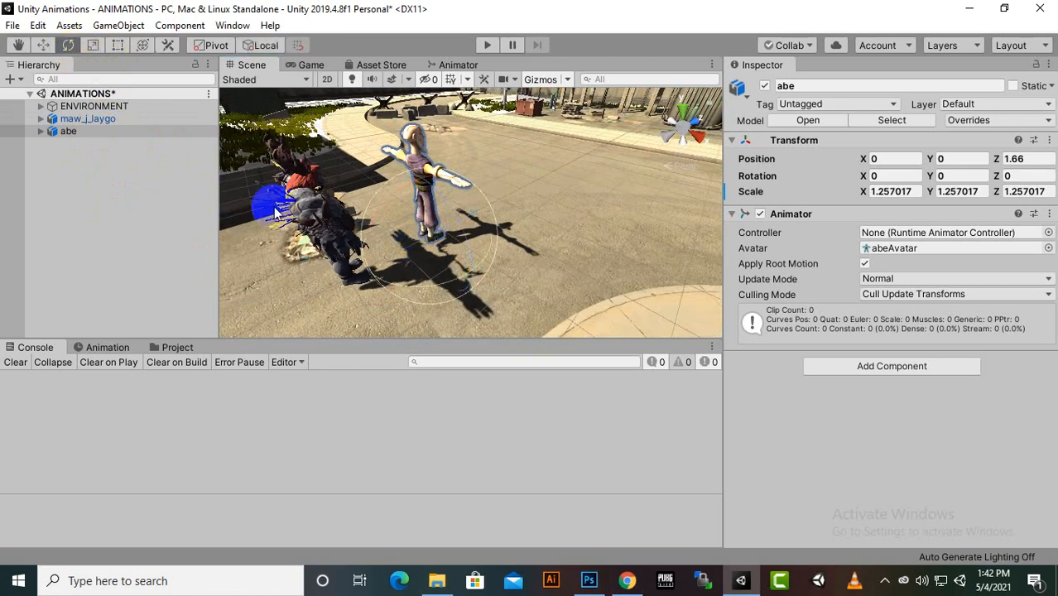
left_click_drag(445, 280, 805, 189)
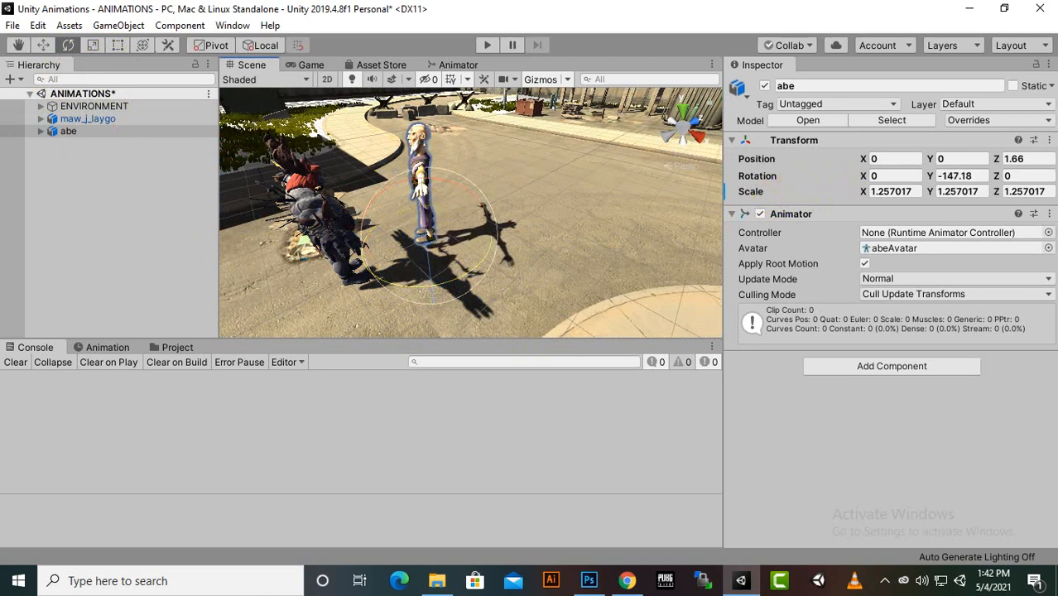
left_click(957, 176)
double_click(961, 176)
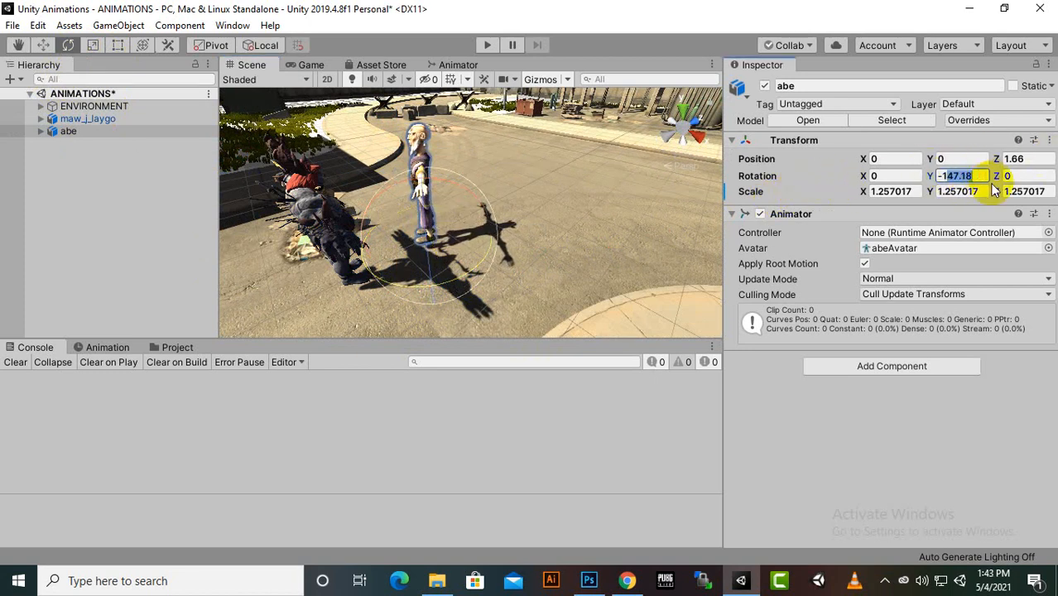
type("-180")
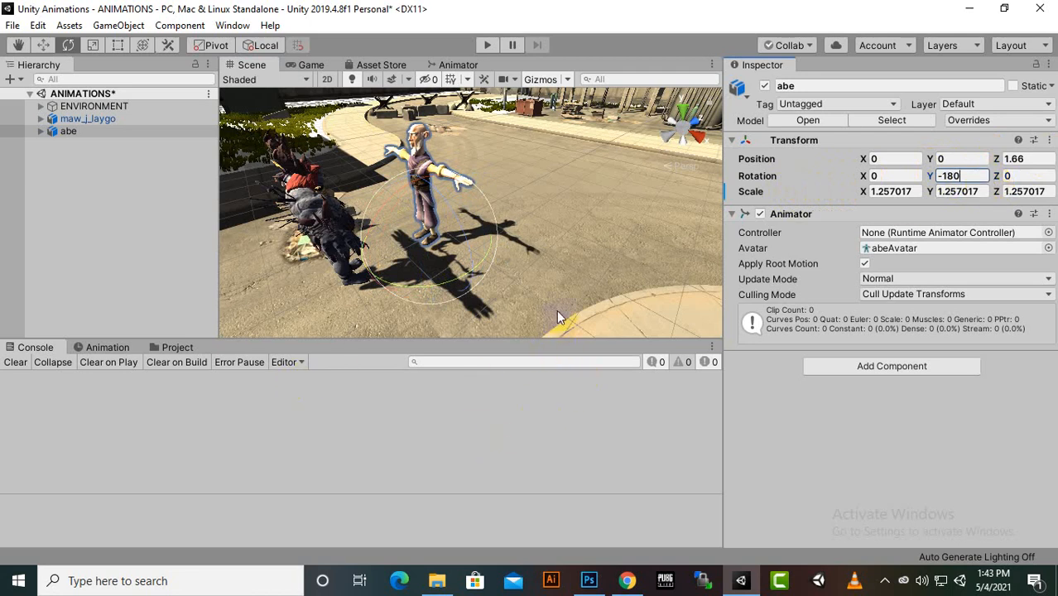
Create an empty game object at the root level of the ANIMATIONS scene
scroll(508, 193, "down", 3)
scroll(538, 174, "up", 5)
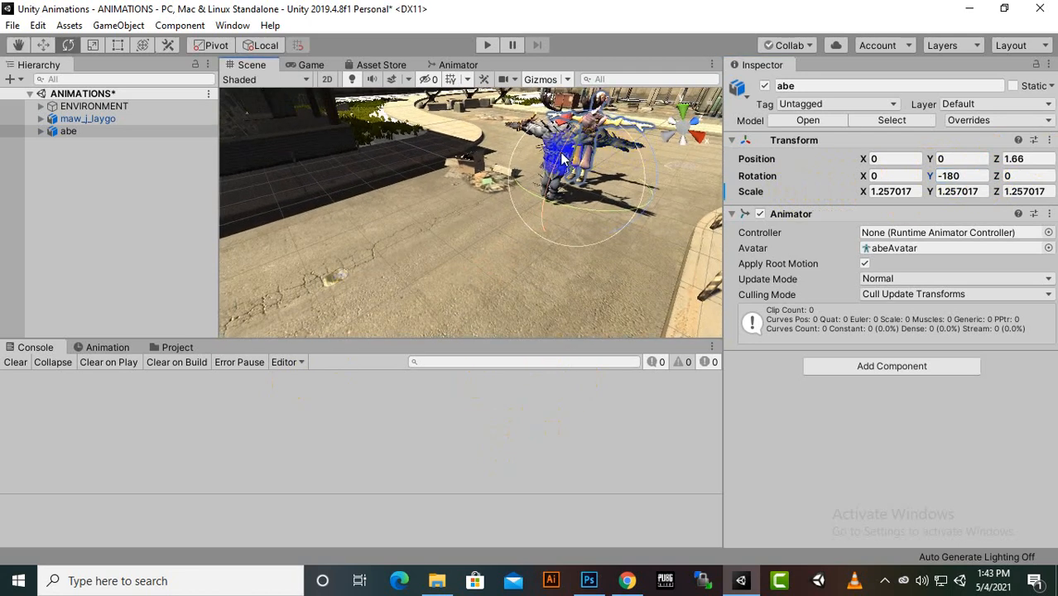
scroll(562, 159, "down", 4)
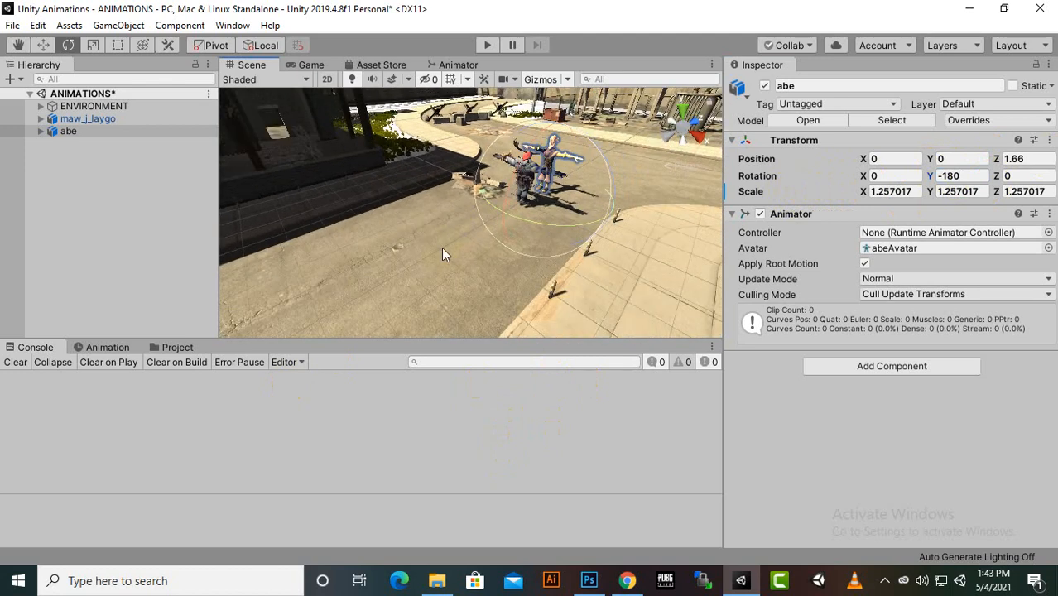
scroll(441, 250, "up", 2)
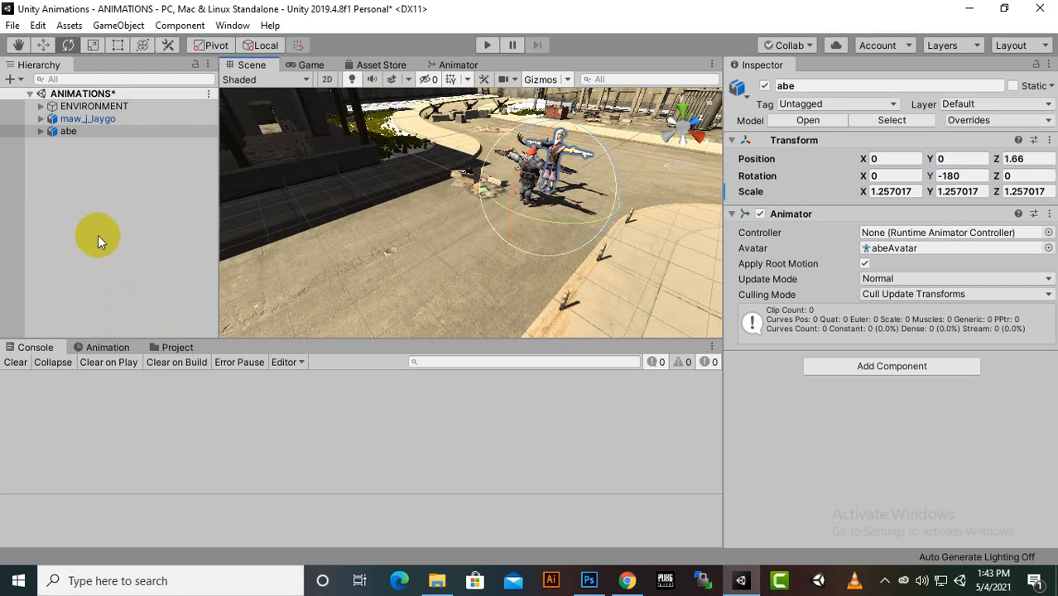
right_click(76, 166)
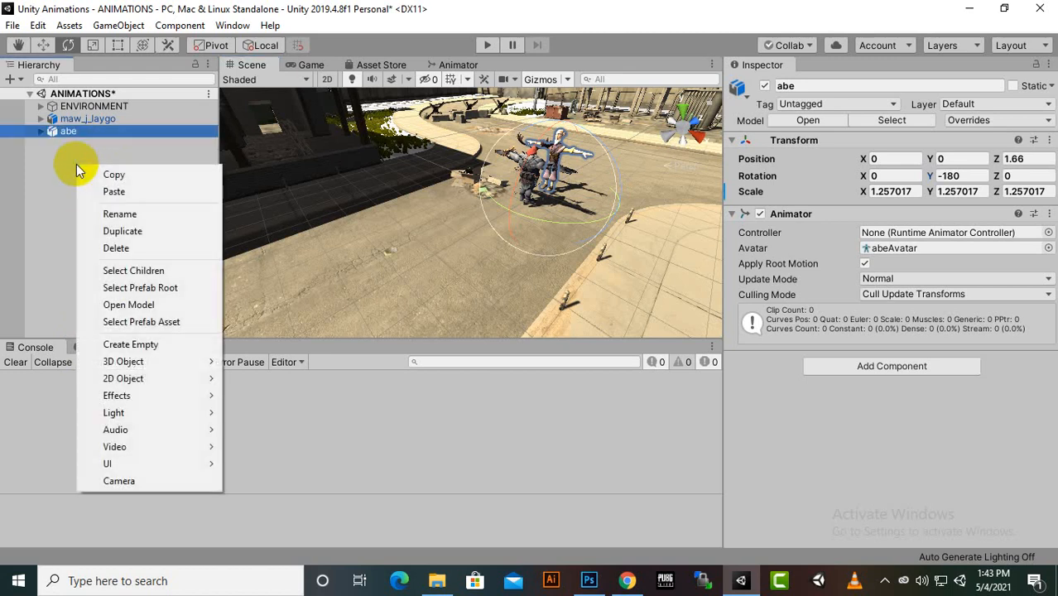
left_click(39, 170)
right_click(78, 155)
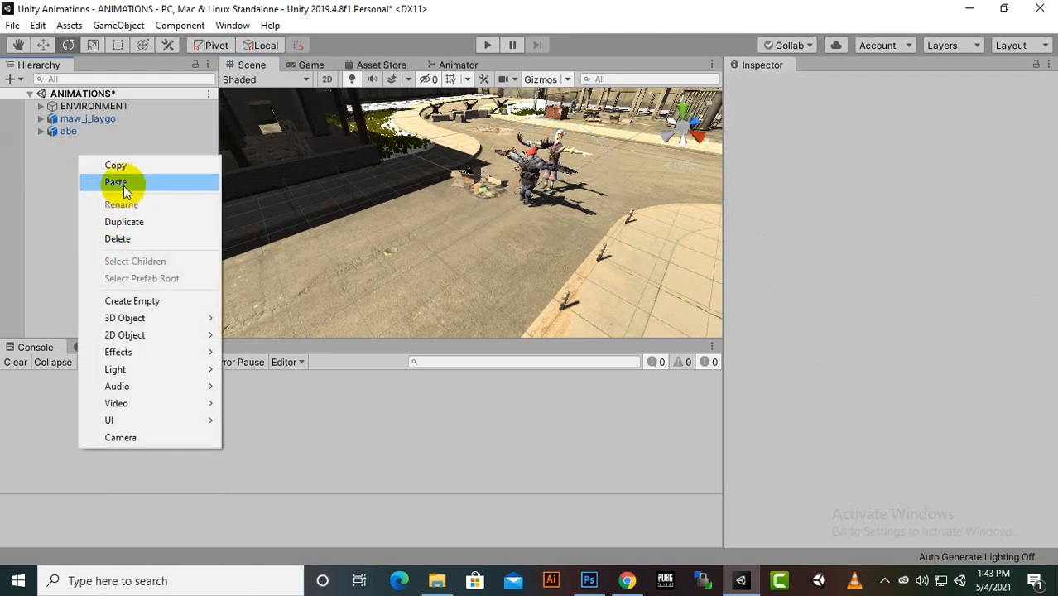
left_click(128, 300)
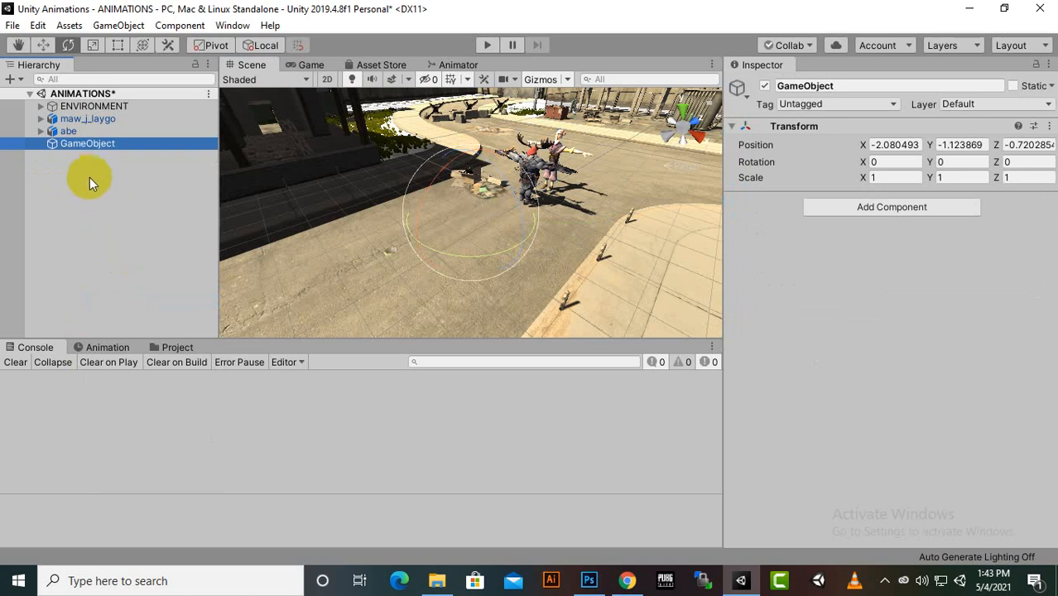
Rename the new empty game object as TIMELINE
left_click(858, 83)
left_click(858, 83)
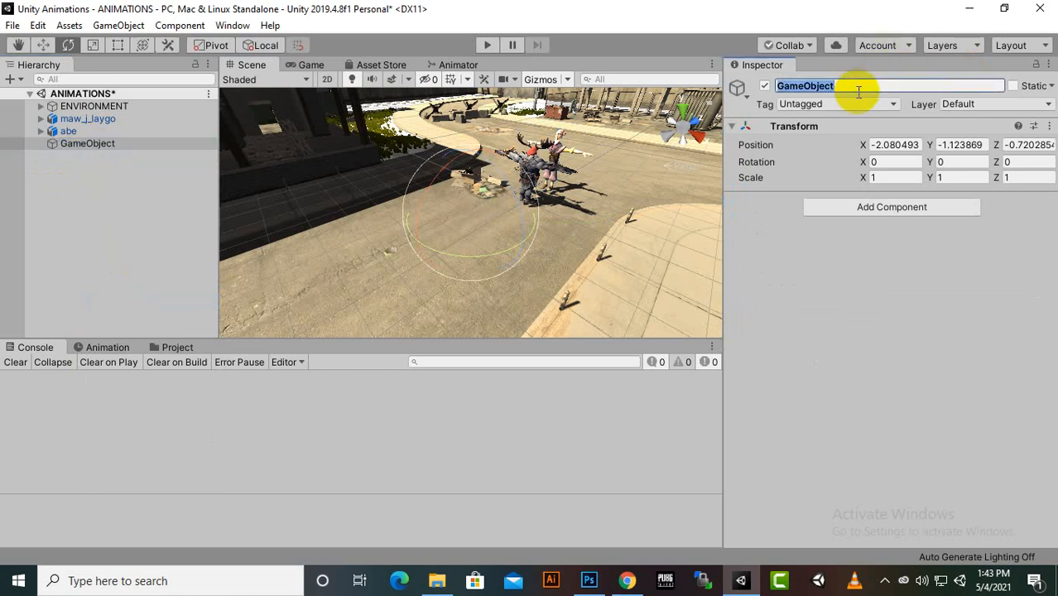
type("y")
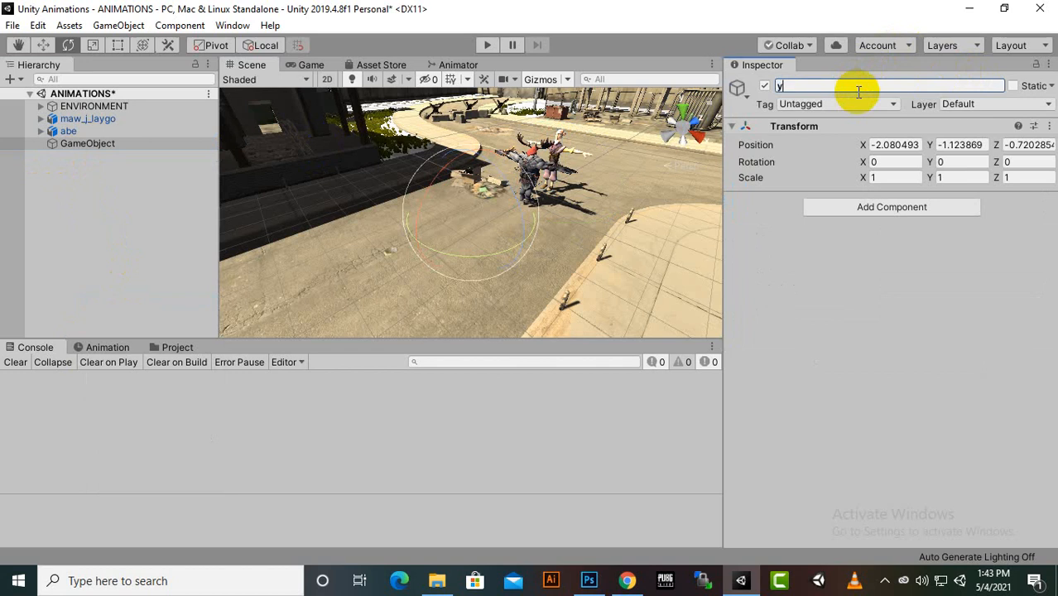
type("im")
key("BackSpace")
key("BackSpace")
key("BackSpace")
type("TIMELINE")
key("Return")
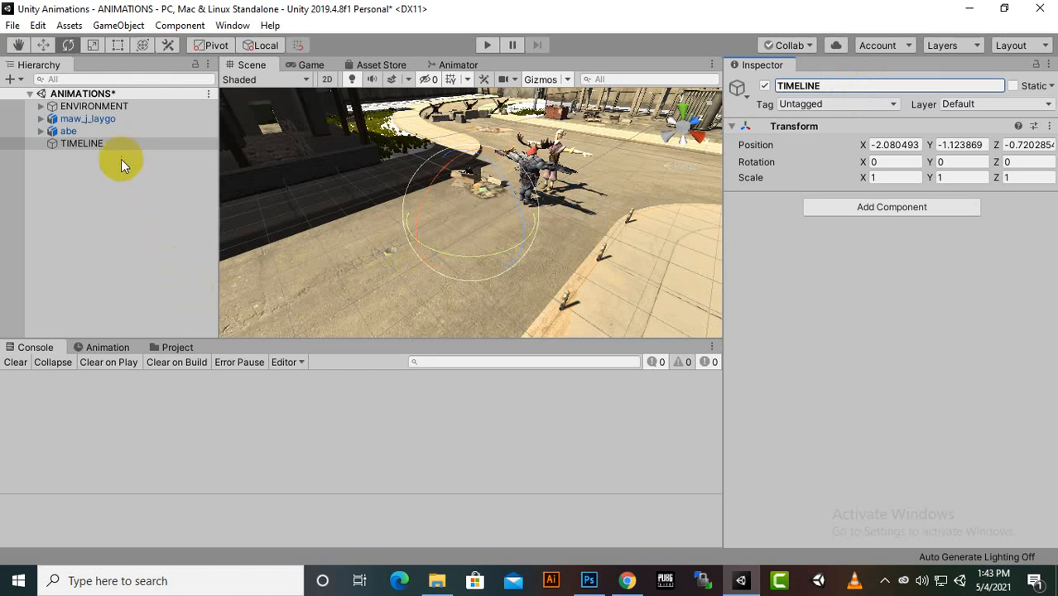
Open the Timeline window with the TIMELINE object selected and dock it beside the Project window
left_click(81, 145)
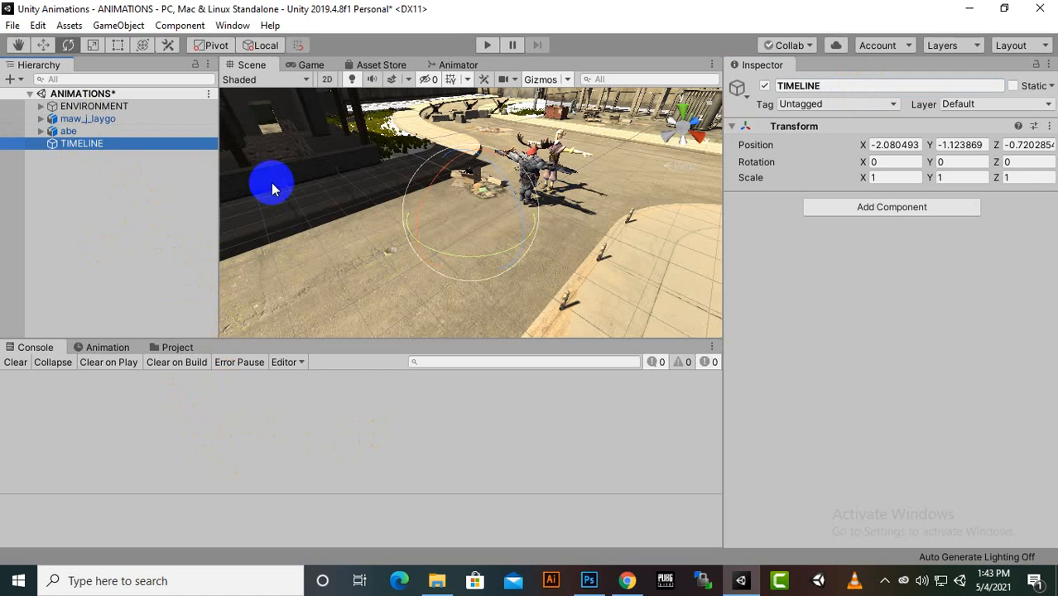
left_click(234, 26)
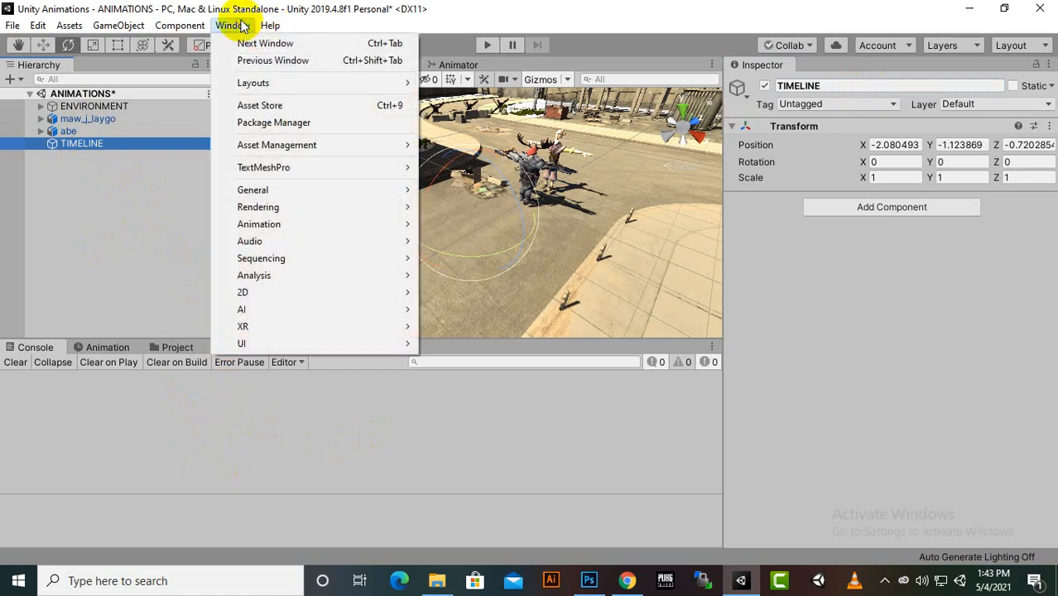
mouse_move(252, 259)
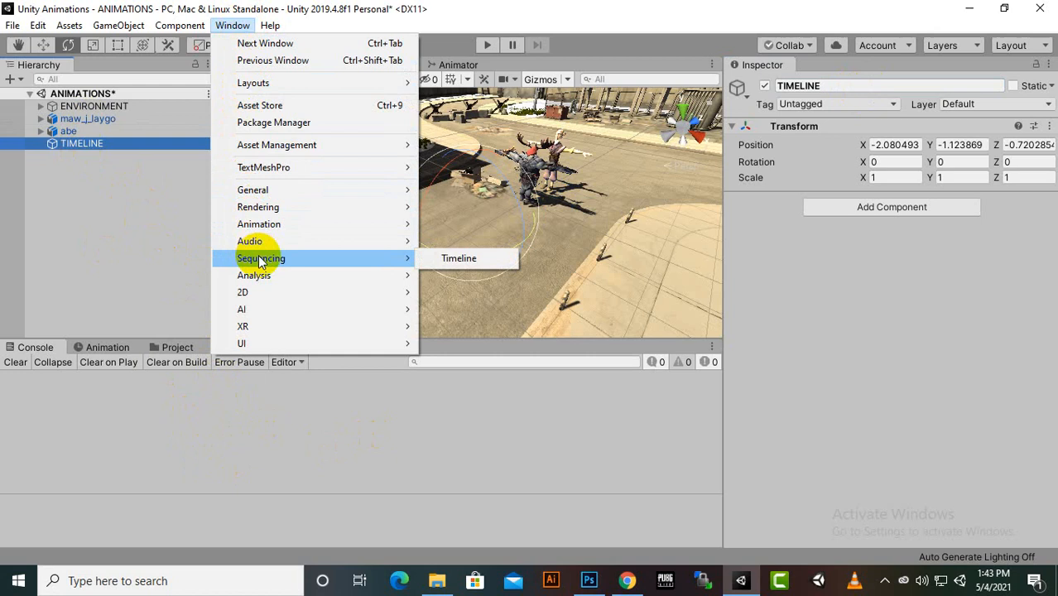
left_click(441, 260)
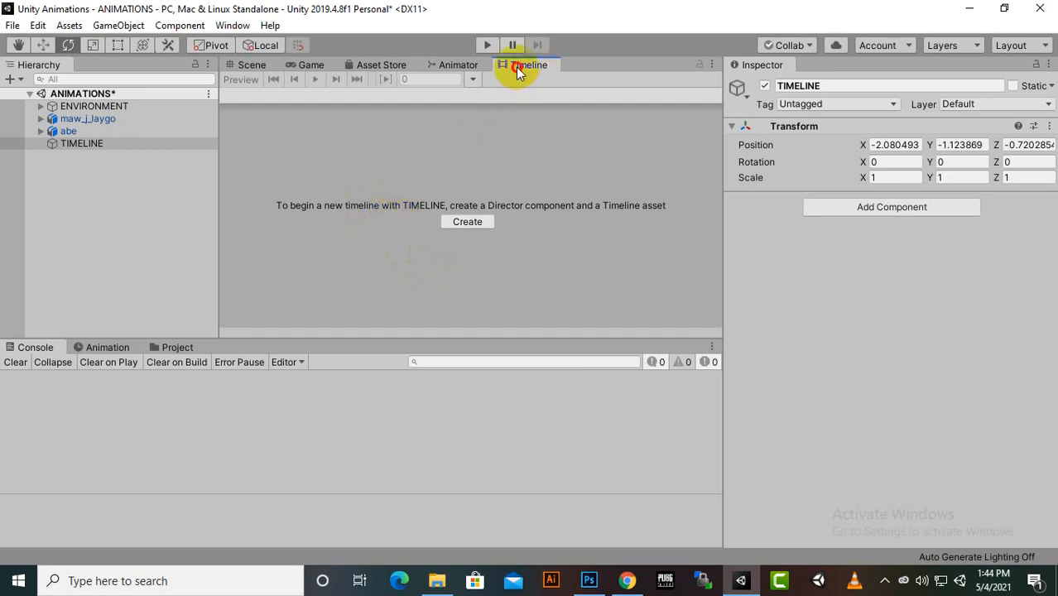
left_click_drag(516, 68, 298, 347)
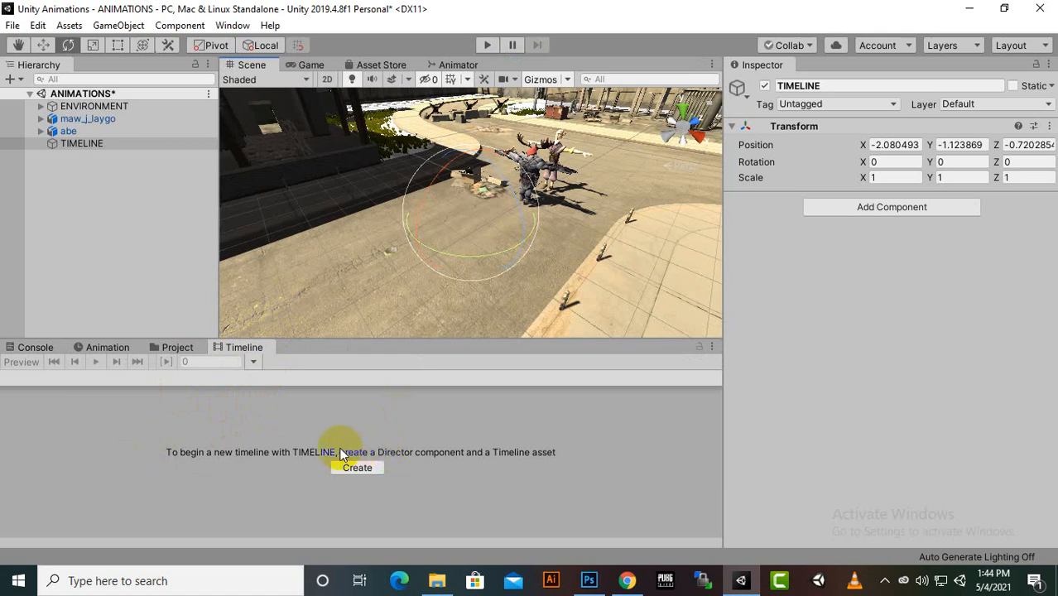
Create a Director component and timeline asset for the TIMELINE object, saved as TIMELINETimeline.playable in the Assets folder
left_click(128, 145)
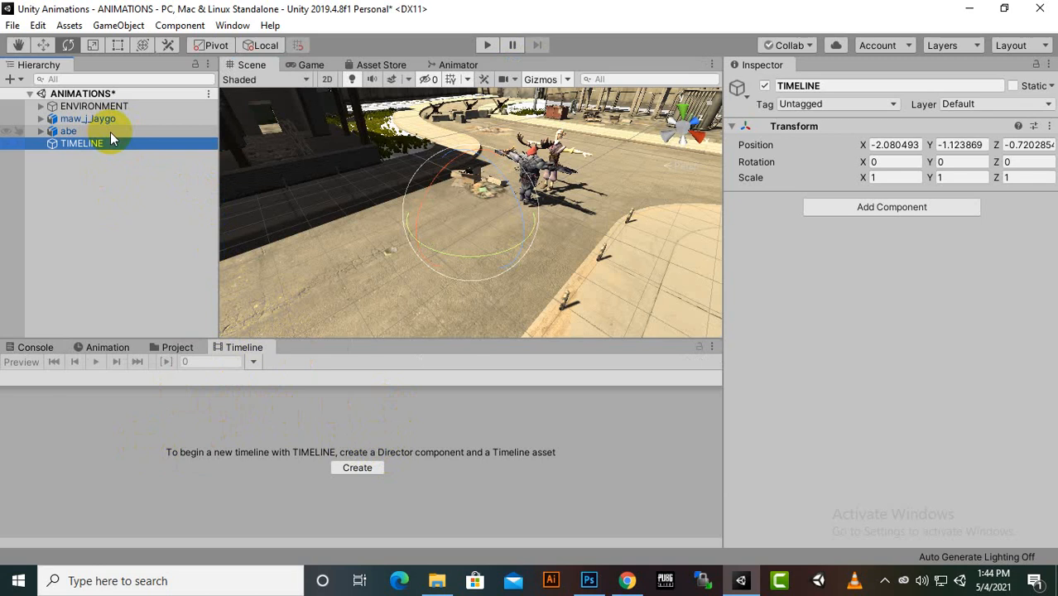
left_click(371, 469)
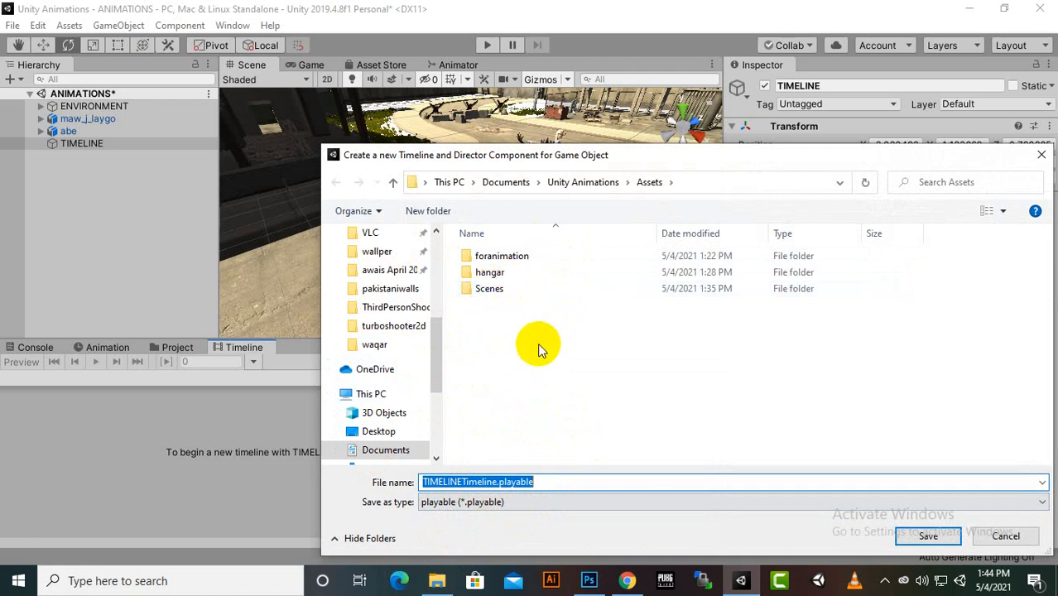
left_click(928, 537)
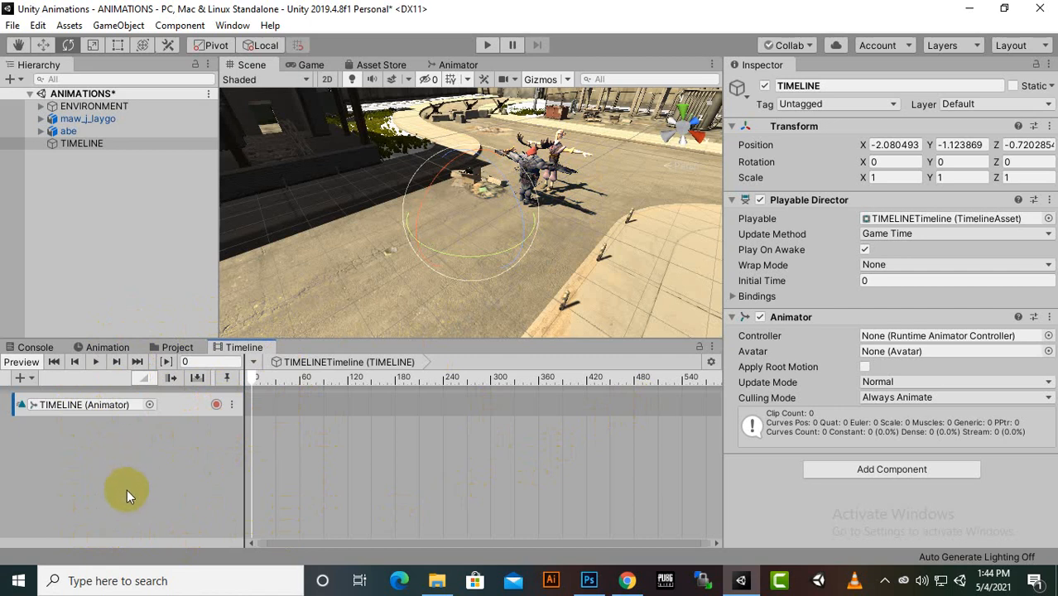
Add an animation track to the timeline and assign abe as its animator
right_click(122, 433)
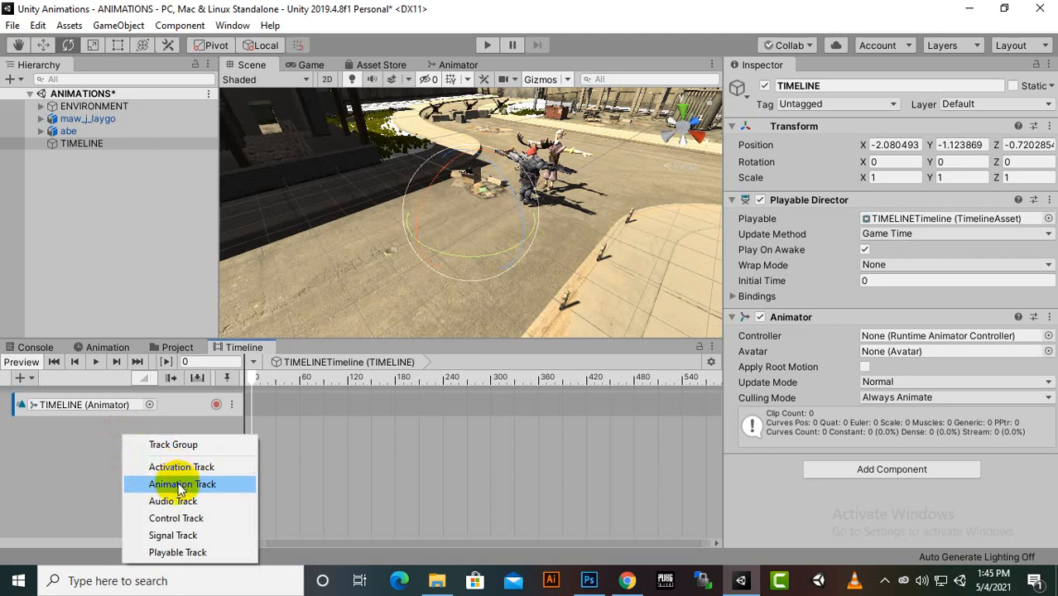
left_click(23, 379)
left_click(30, 379)
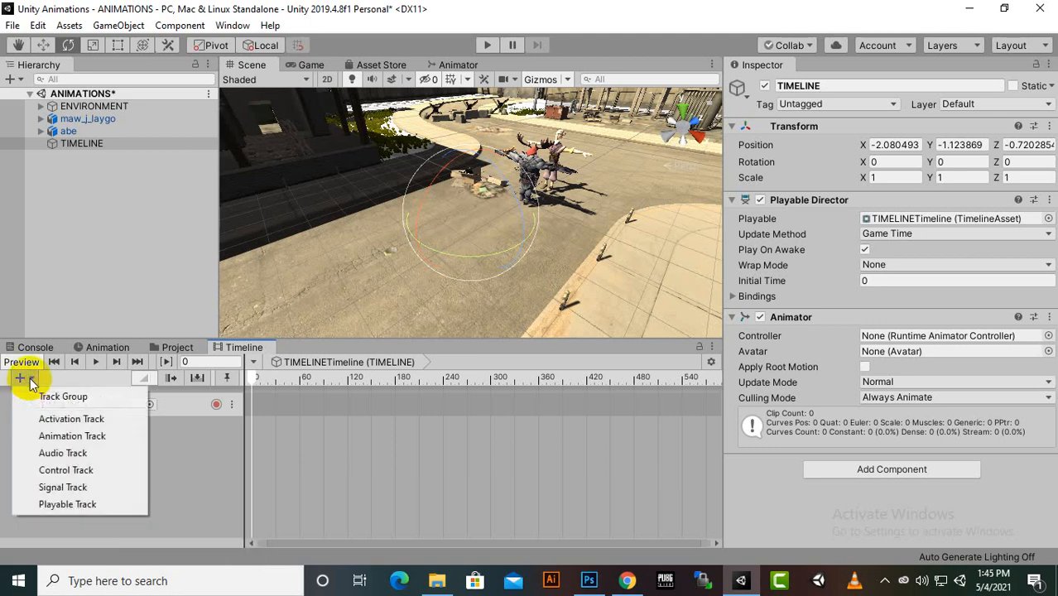
left_click(78, 440)
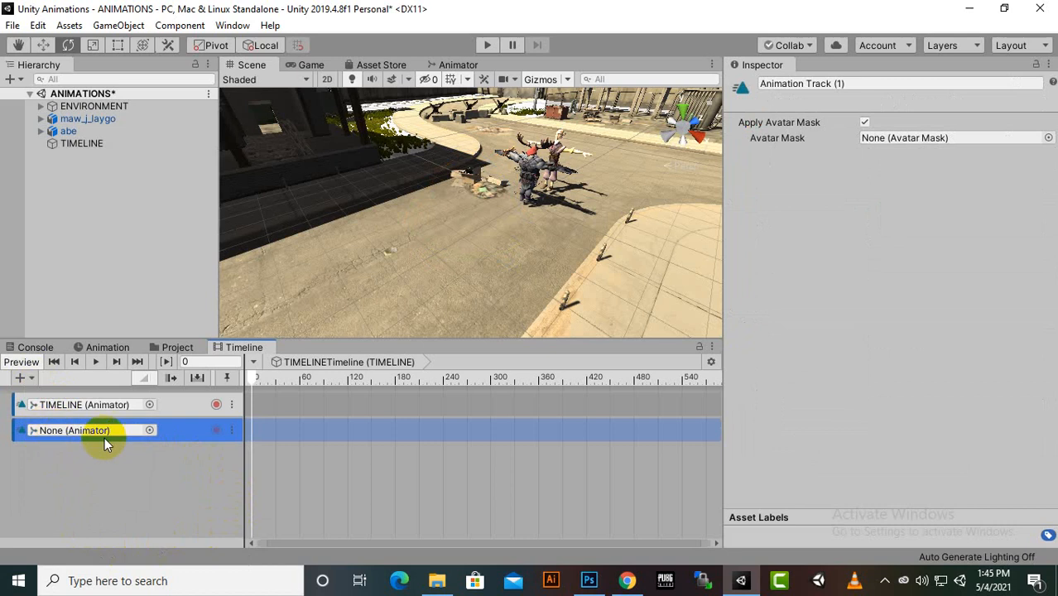
left_click(151, 430)
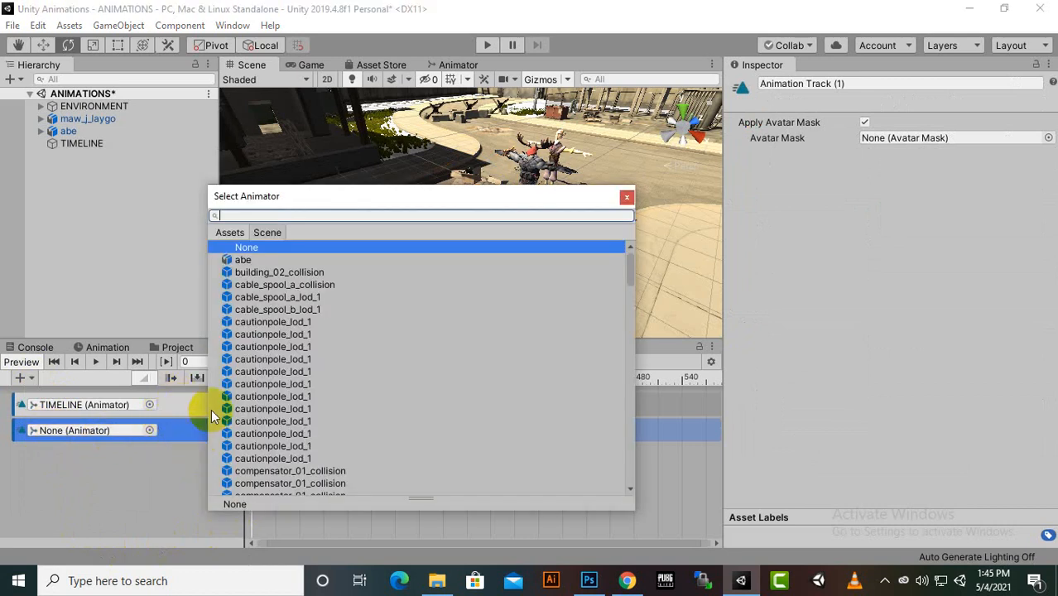
left_click(242, 260)
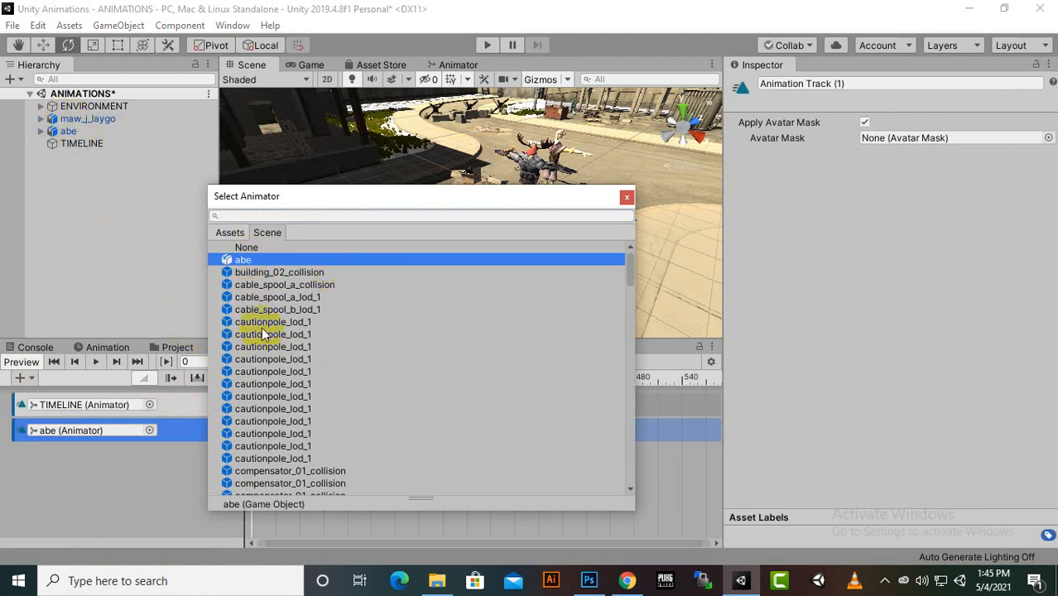
double_click(249, 260)
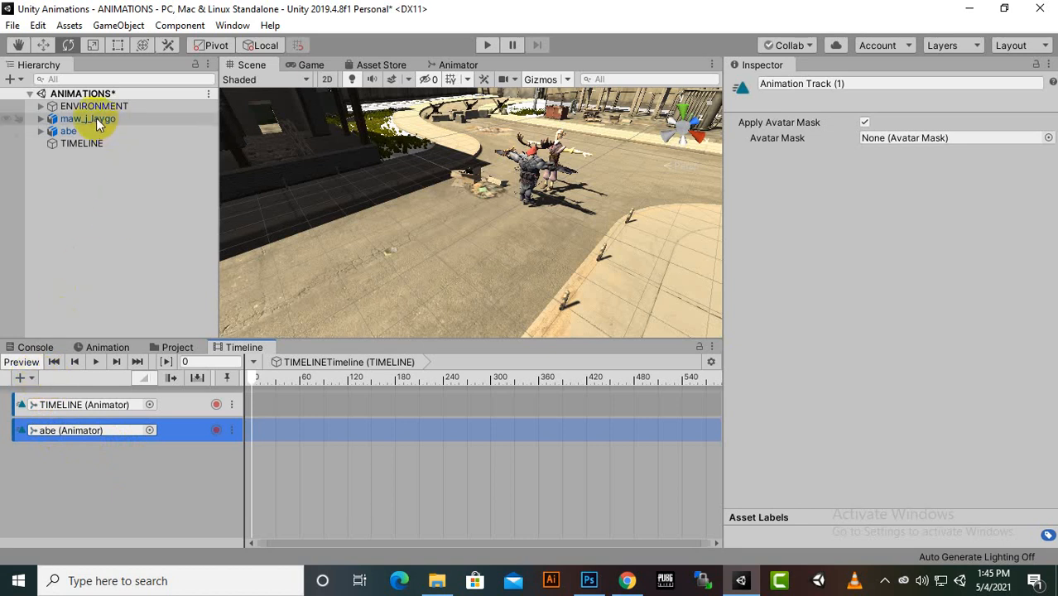
Add a third animation track to the timeline and assign maw_j_laygo as its animator
left_click(32, 380)
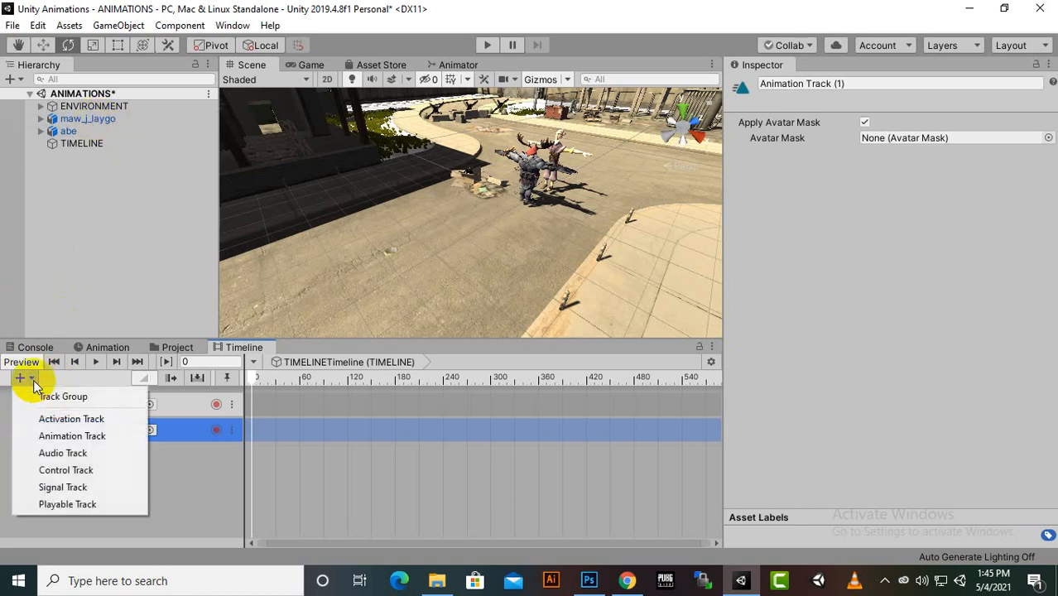
left_click(40, 435)
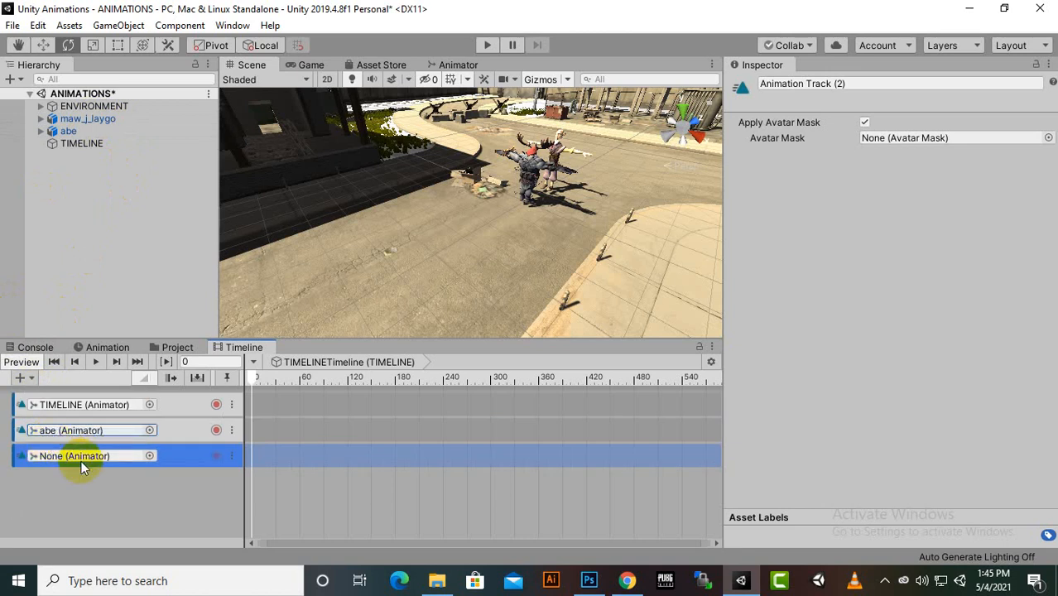
left_click(151, 454)
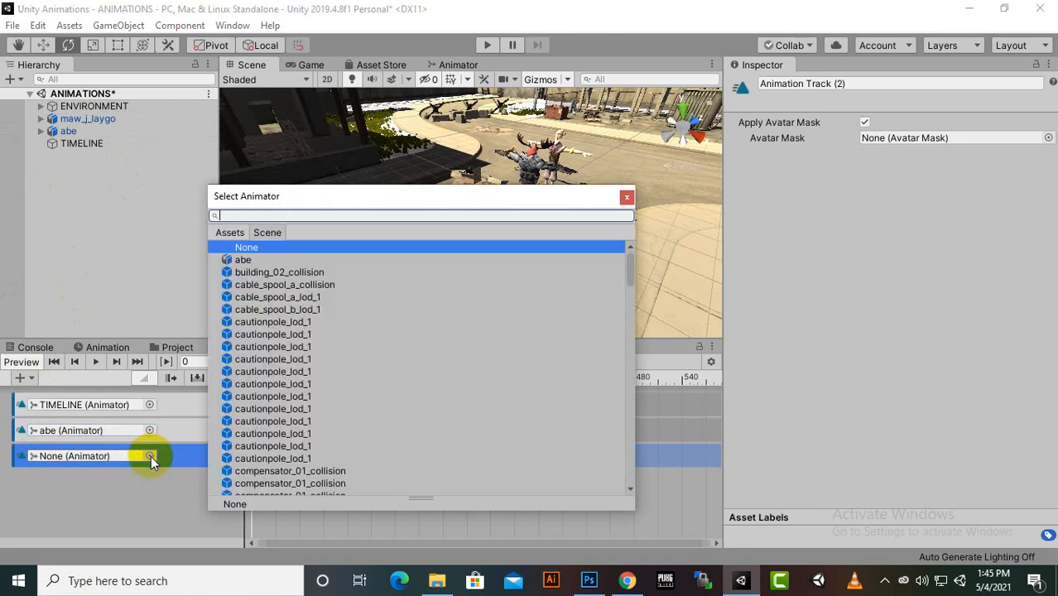
type("MAW")
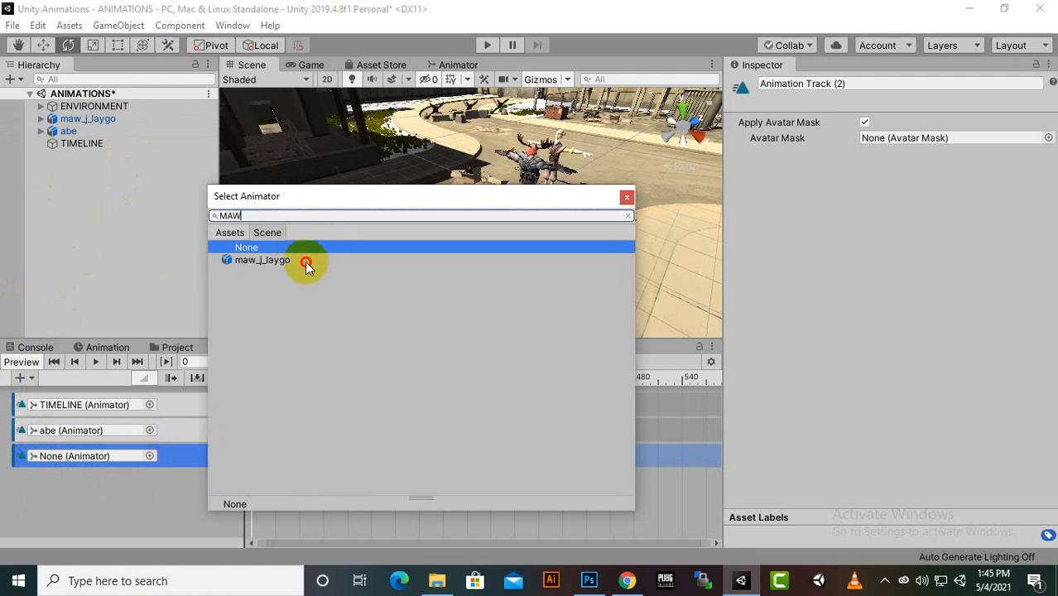
double_click(307, 260)
left_click(303, 261)
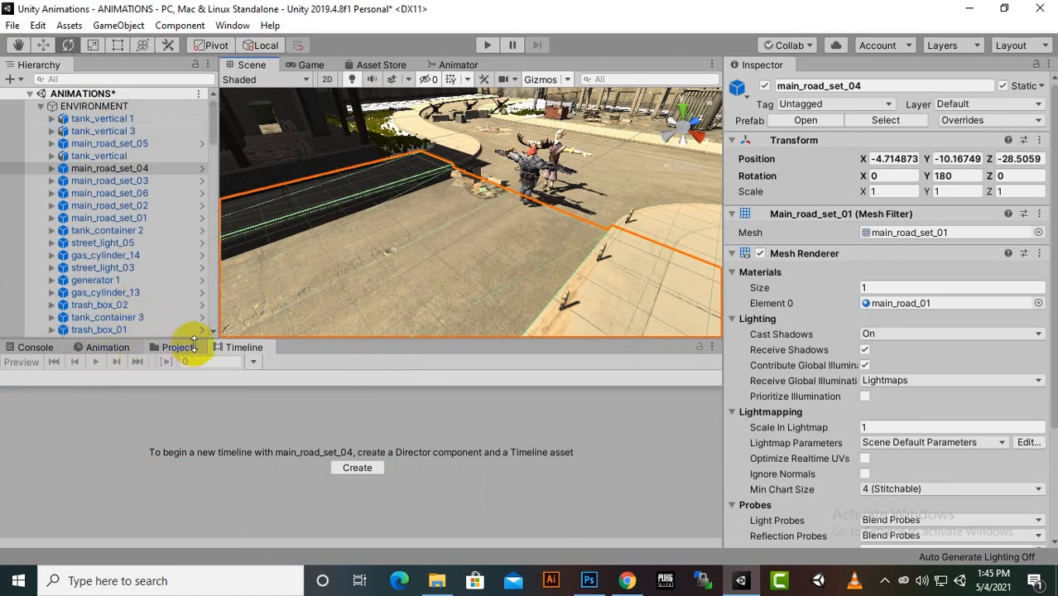
Collapse the ENVIRONMENT group in the scene hierarchy and select the TIMELINE object again
scroll(116, 284, "down", 10)
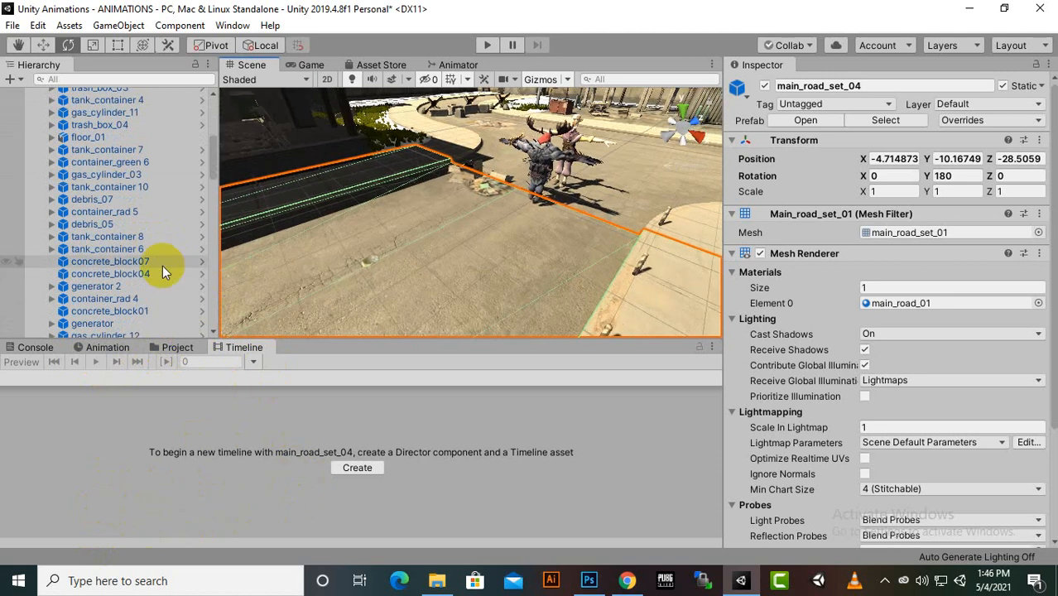
scroll(162, 265, "up", 10)
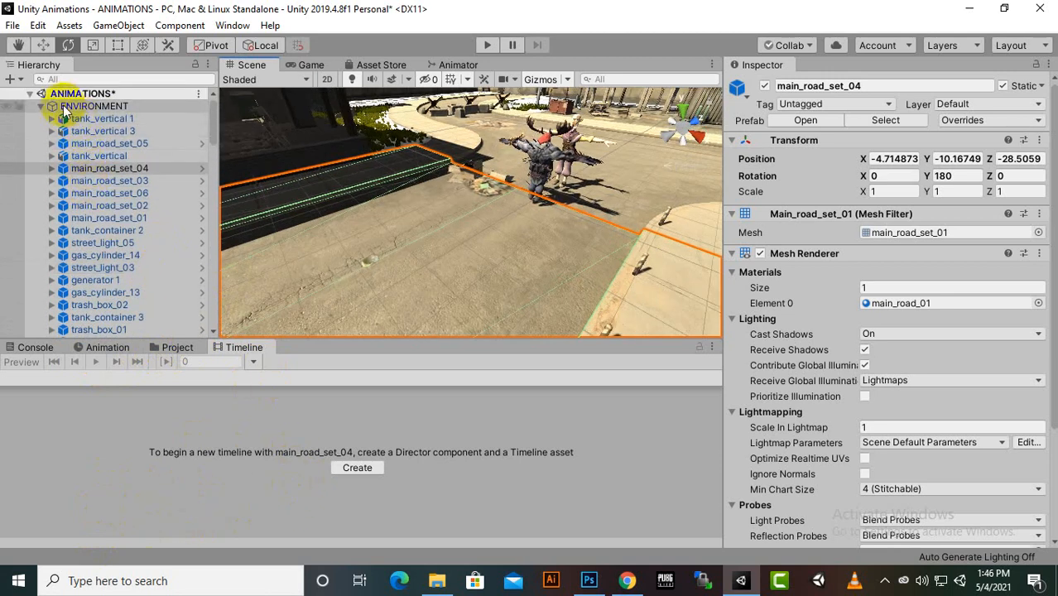
left_click(40, 107)
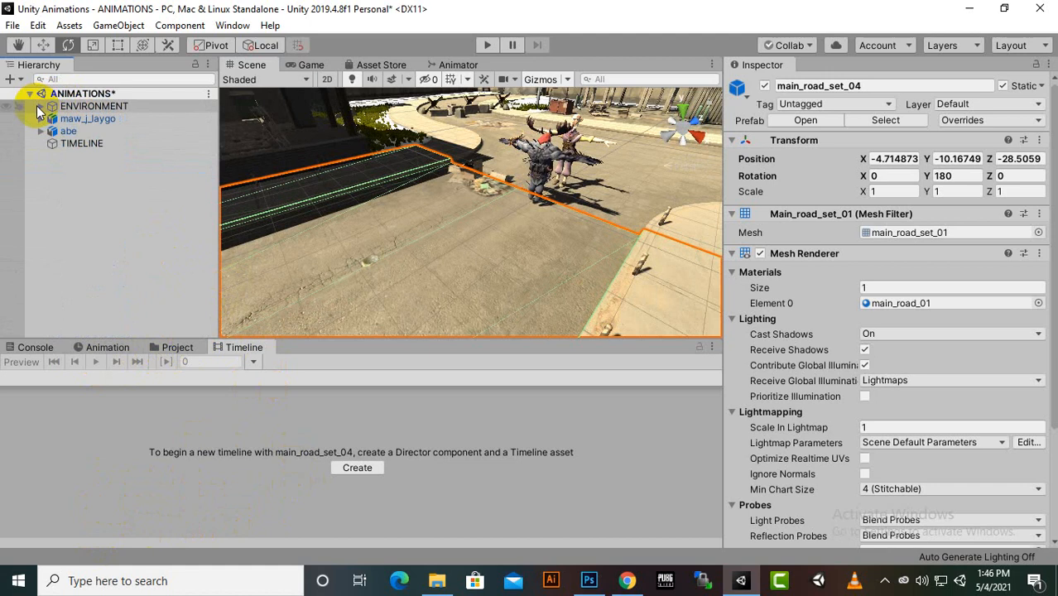
left_click(70, 146)
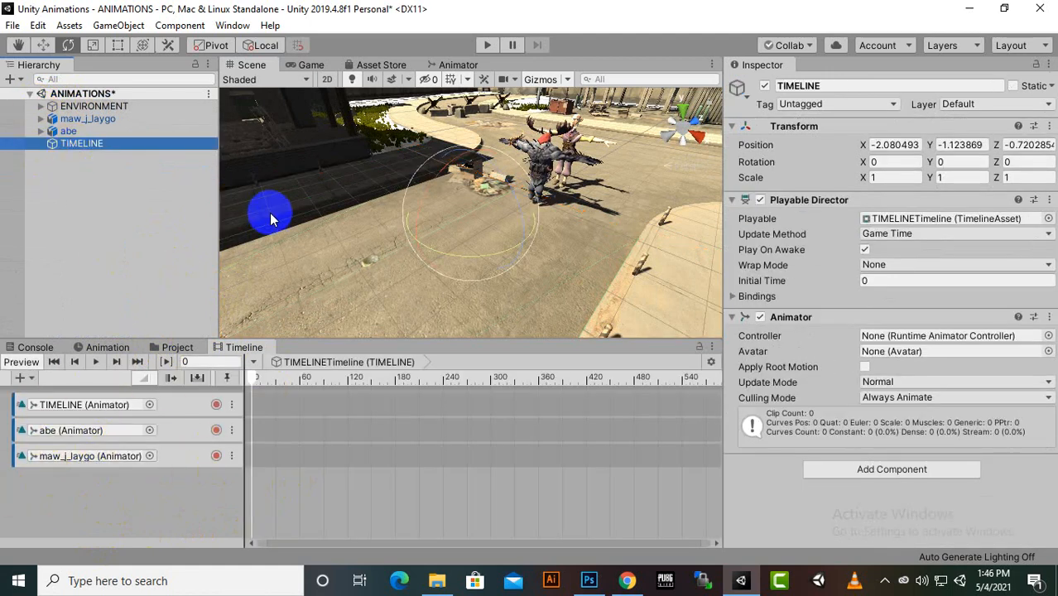
Move the maw_j_laygo character down the road away from abe, to a Z position of about -13.64
mouse_move(386, 298)
left_mouse_down("alt")
mouse_move(490, 284)
mouse_move(379, 303)
left_mouse_up("alt")
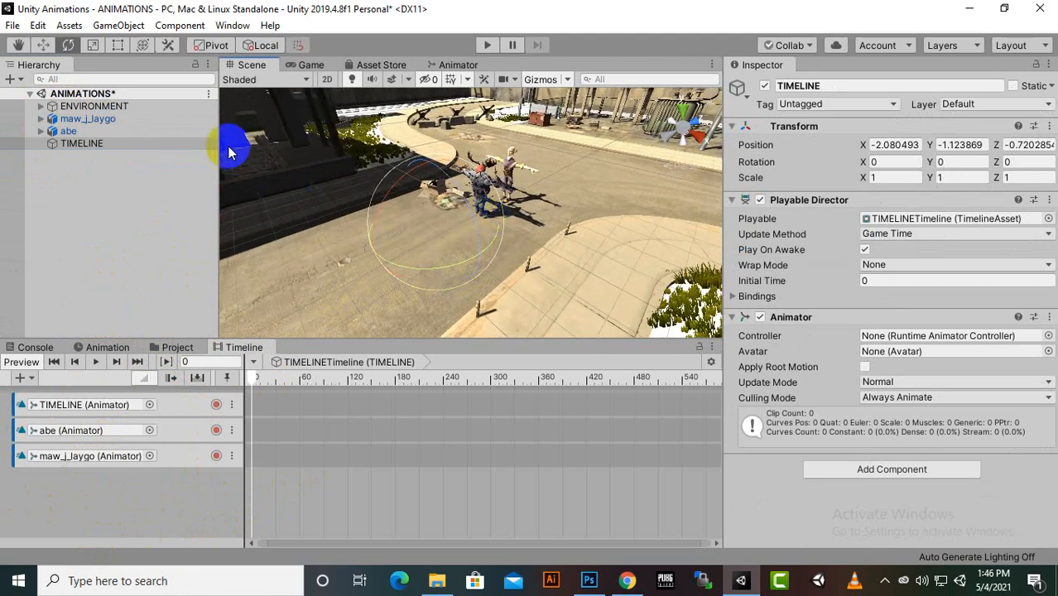
left_click(110, 120)
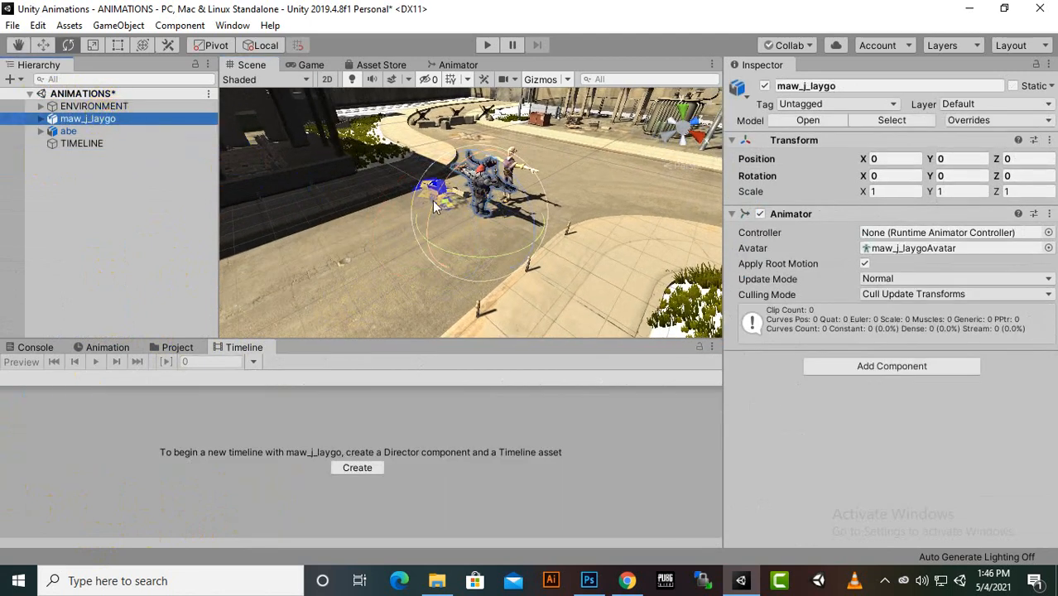
left_click(43, 45)
left_click_drag(236, 166, 477, 292, "alt")
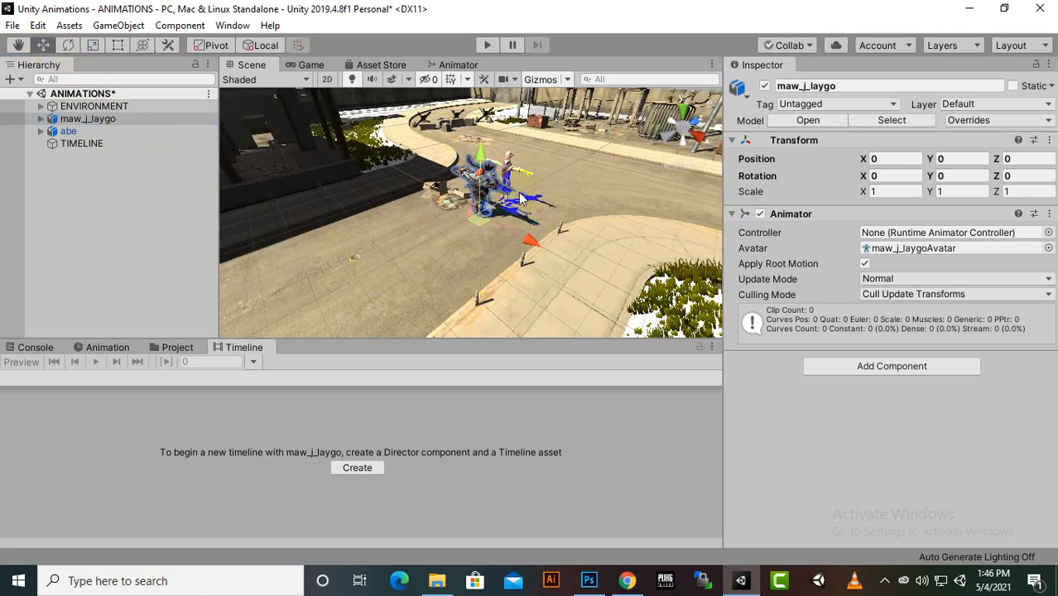
left_click_drag(522, 197, 397, 274)
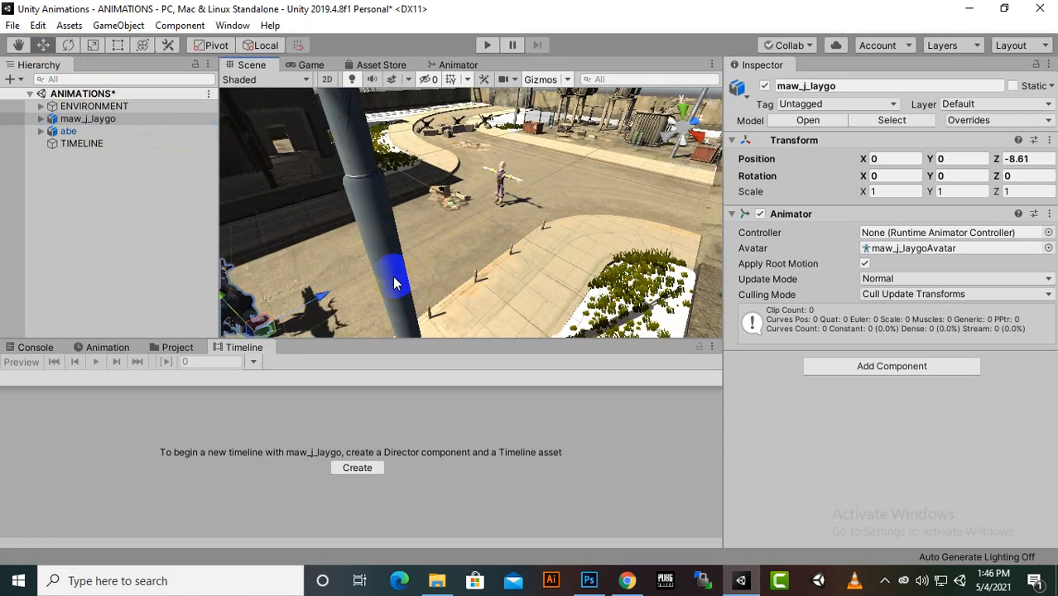
scroll(394, 277, "down", 1)
left_click_drag(340, 278, 290, 299)
scroll(520, 246, "down", 1)
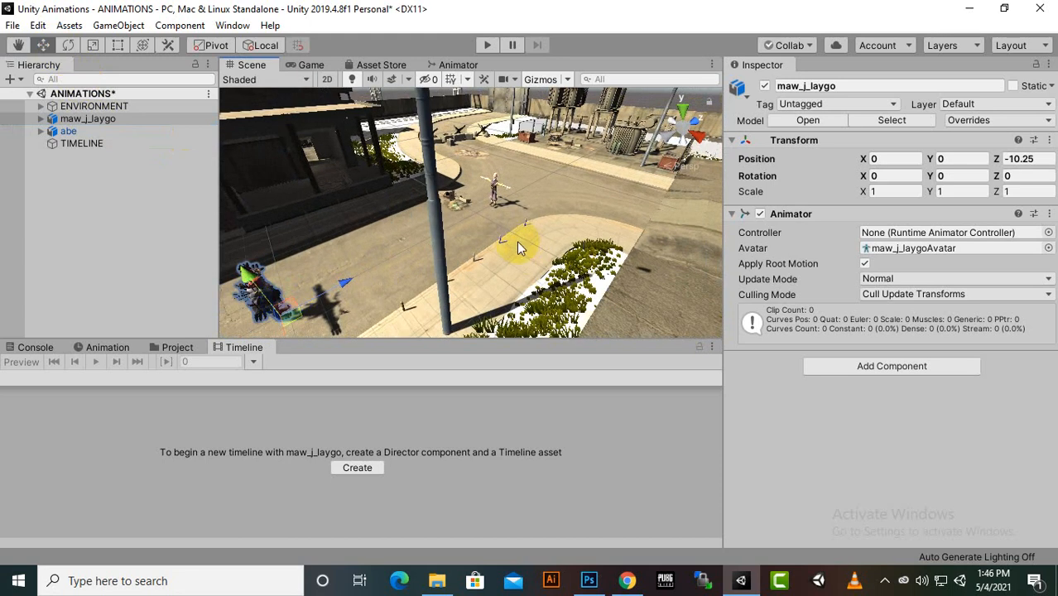
middle_click_drag(517, 242, 566, 220)
left_click_drag(425, 252, 423, 259)
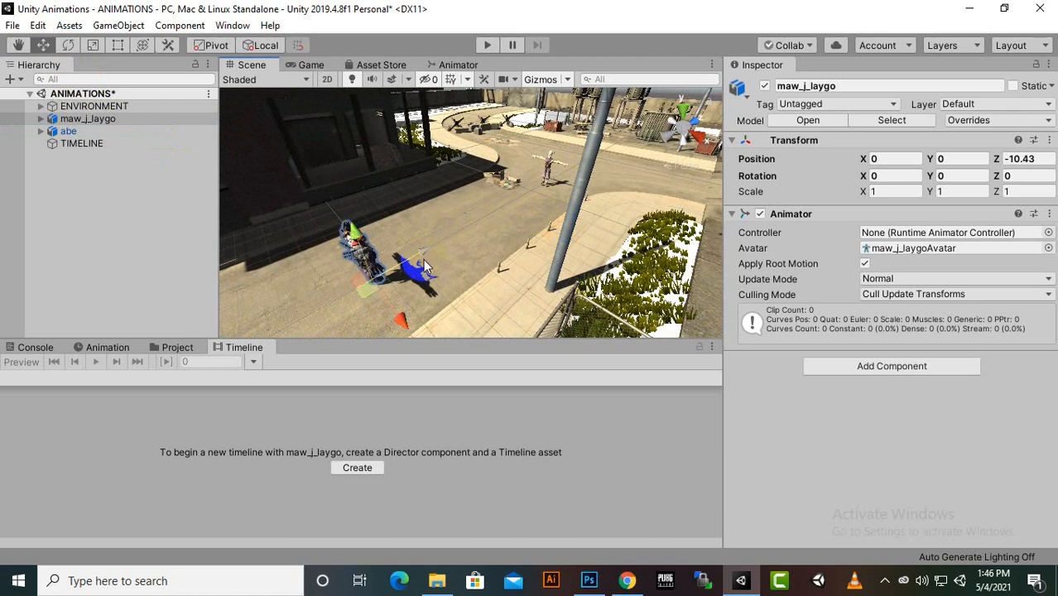
right_click_drag(517, 271, 417, 274)
left_click_drag(417, 273, 347, 312)
right_click_drag(347, 312, 480, 278)
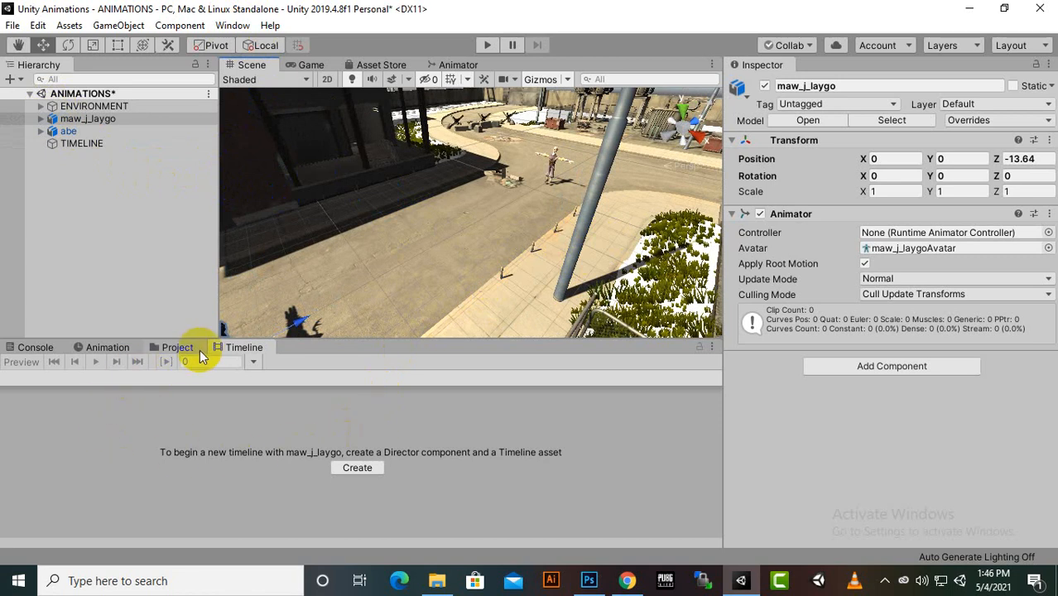
Open the Lighting settings window, look over its scene lighting options, and close it
left_click(236, 26)
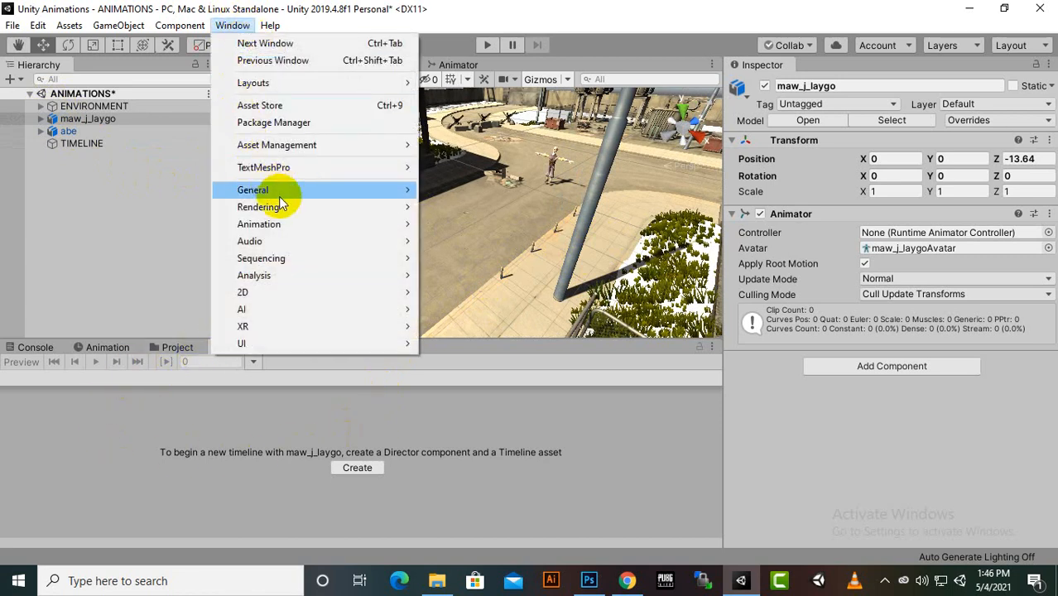
mouse_move(279, 190)
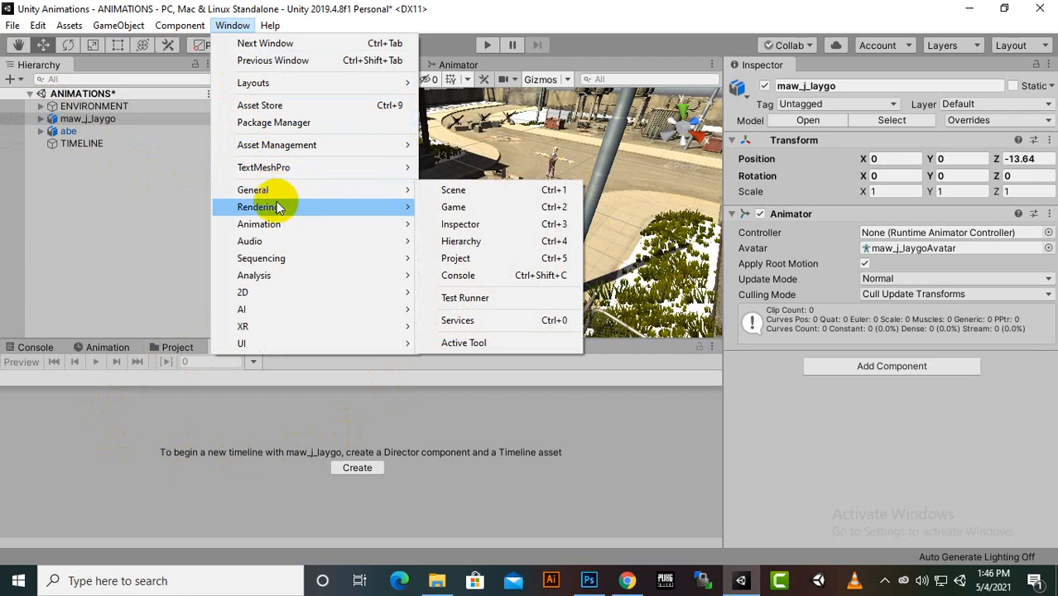
left_click(497, 208)
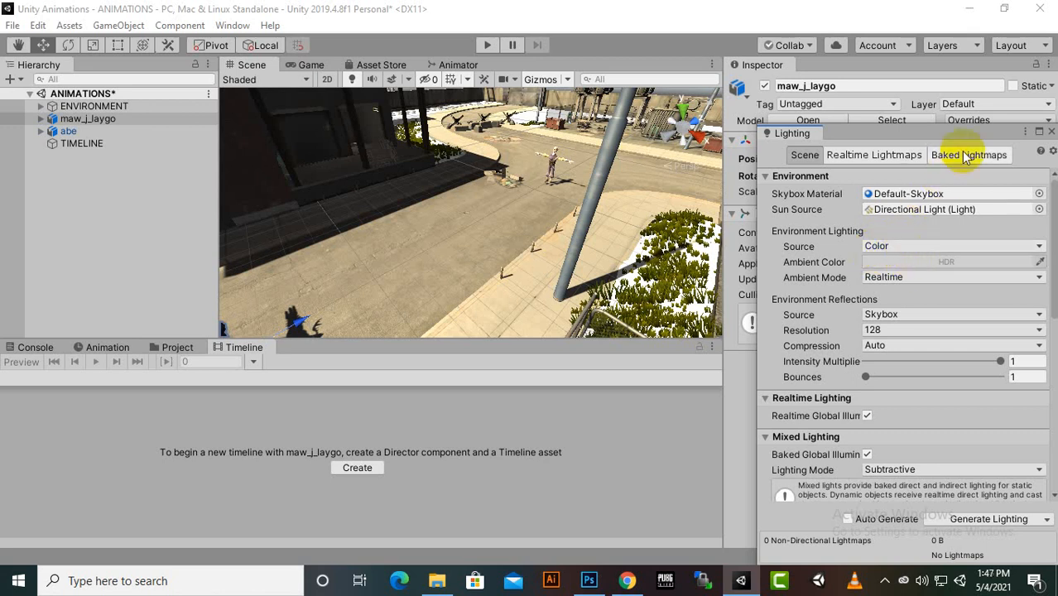
left_click(1052, 133)
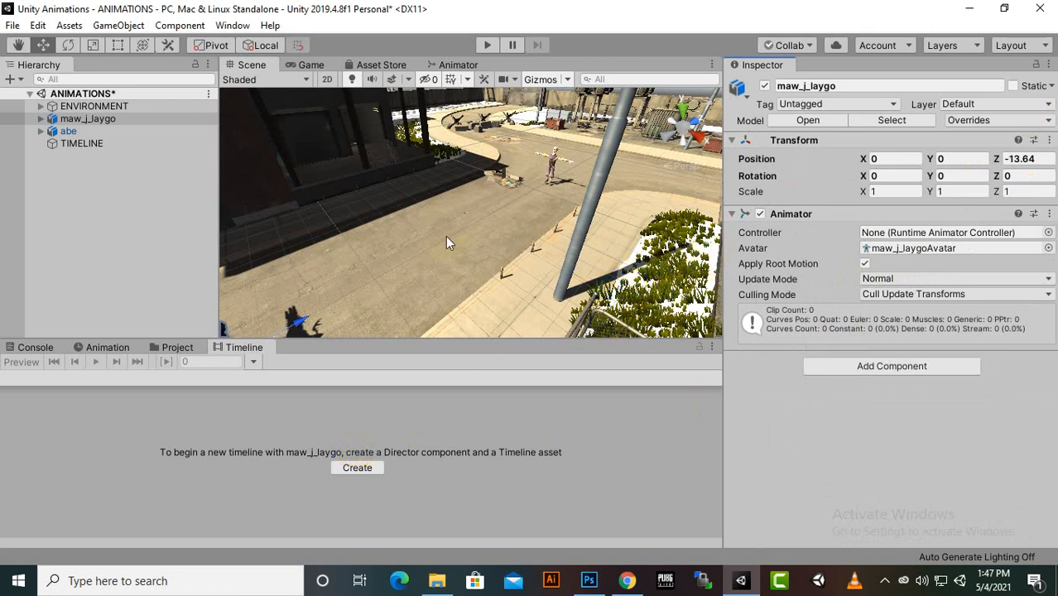
scroll(436, 233, "down", 2)
scroll(352, 284, "up", 1)
middle_click_drag(353, 284, 393, 262)
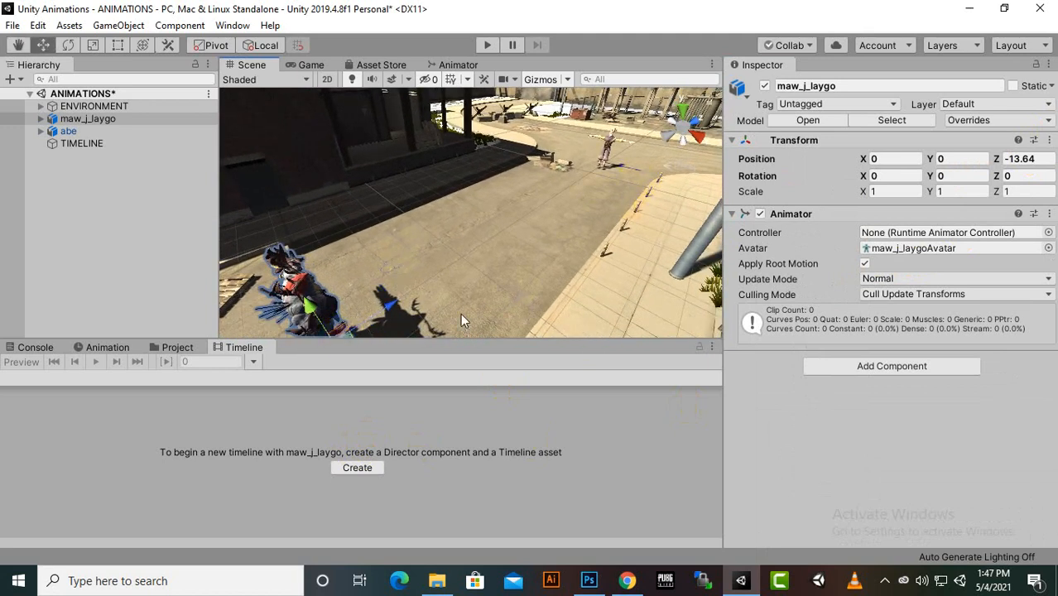
Open the foranimation folder, dock the Project window beside the Inspector, and widen that panel
left_click(171, 348)
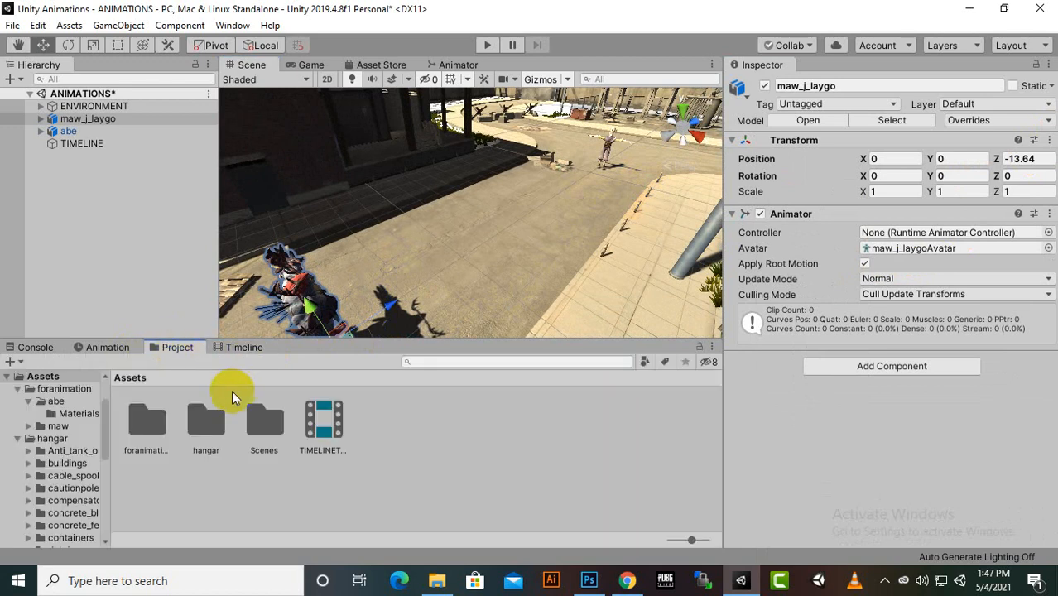
double_click(146, 439)
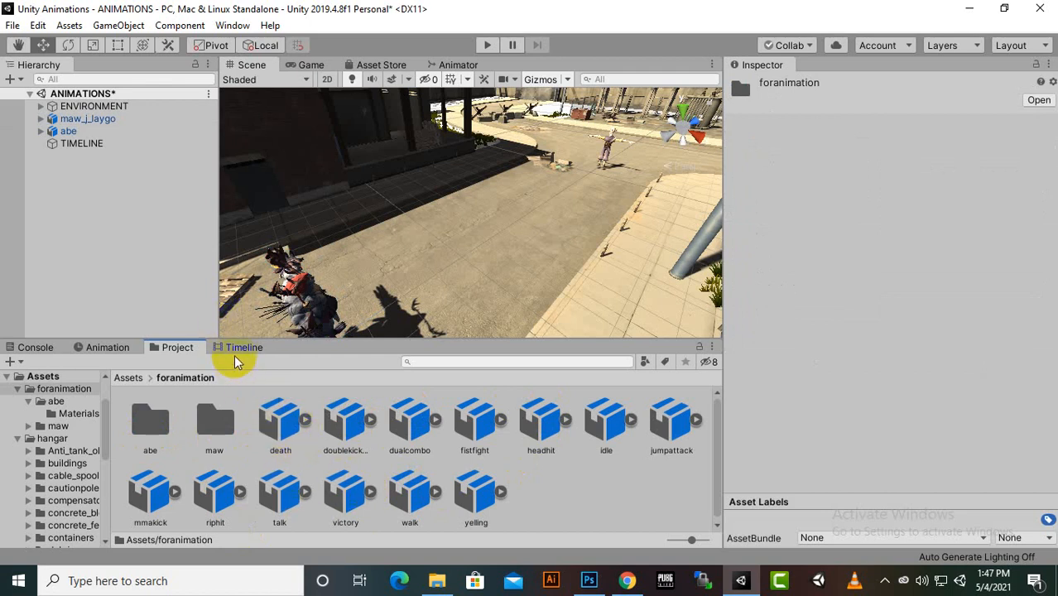
left_click_drag(162, 346, 808, 73)
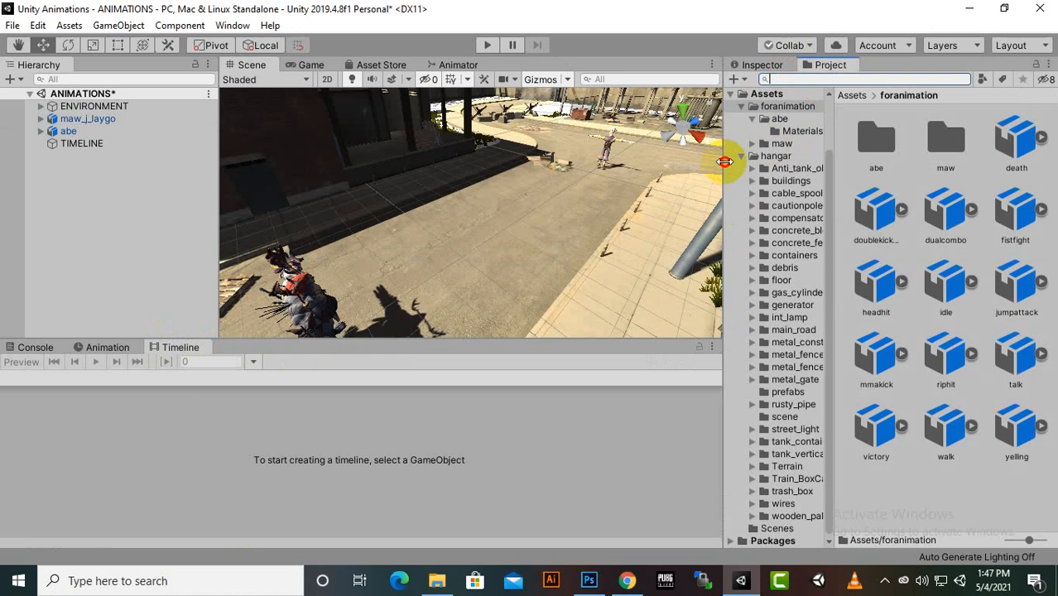
left_click_drag(725, 161, 686, 166)
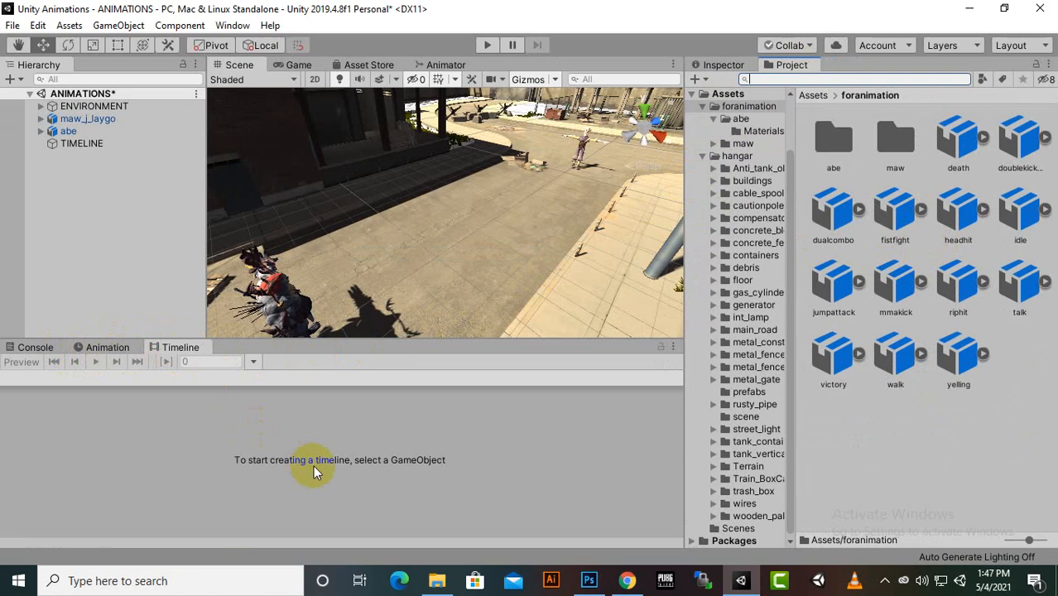
Show the TIMELINE object's timeline and place the walk asset's mixamo animation clip at the start of the abe track
left_click(83, 144)
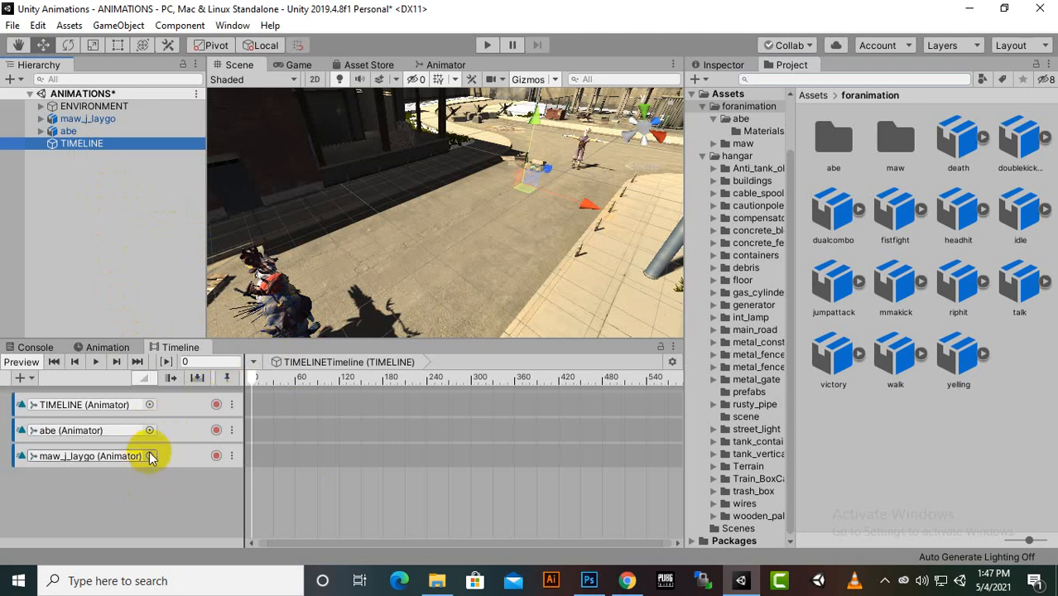
scroll(384, 299, "down", 2)
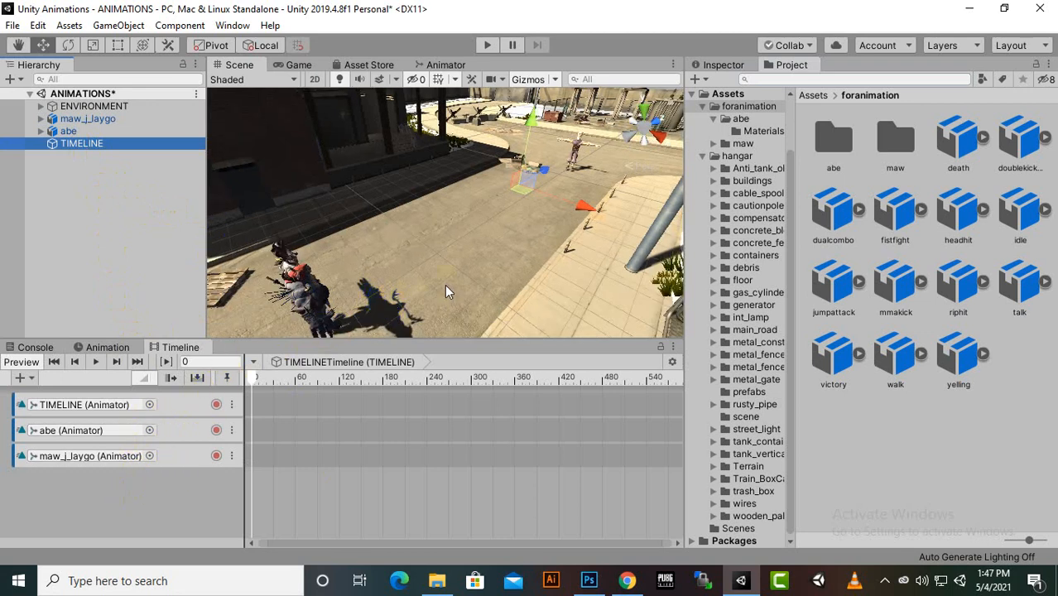
mouse_move(445, 286)
middle_mouse_down()
mouse_move(397, 256)
mouse_move(405, 274)
mouse_move(429, 278)
middle_mouse_up()
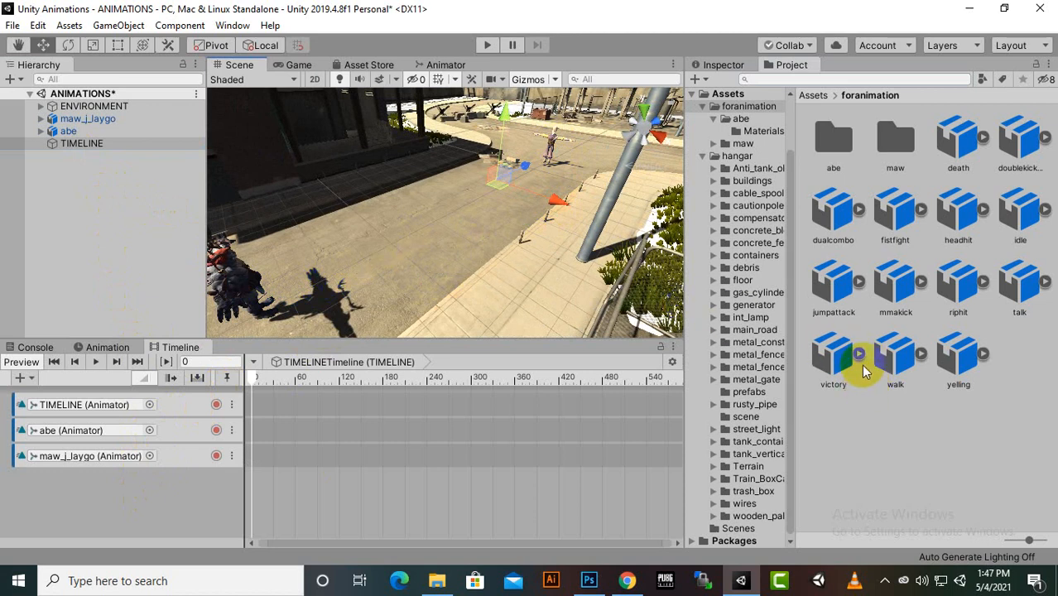
left_click(920, 356)
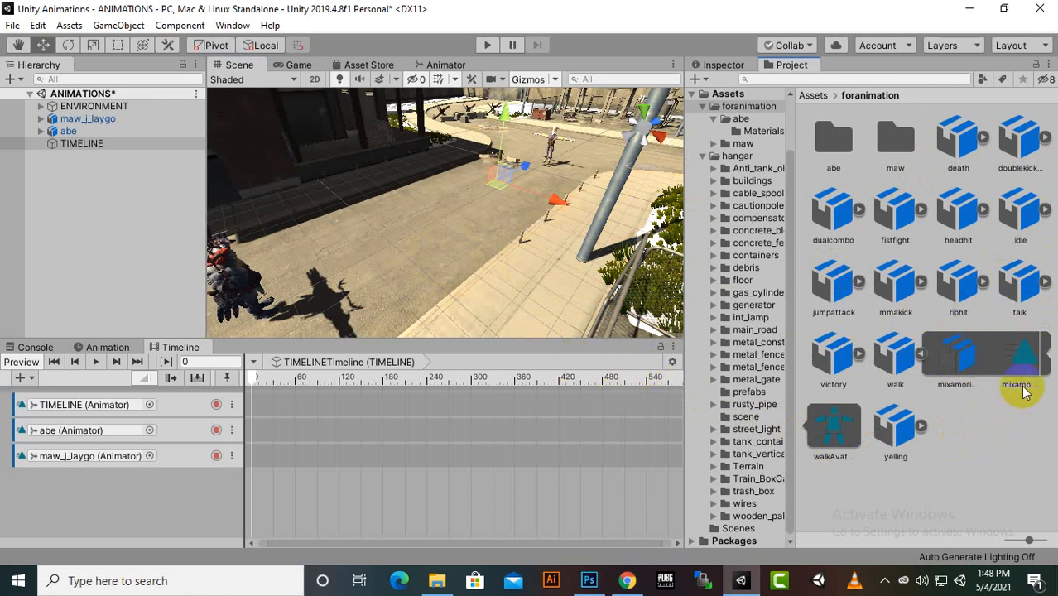
left_click(952, 357)
left_click(920, 356)
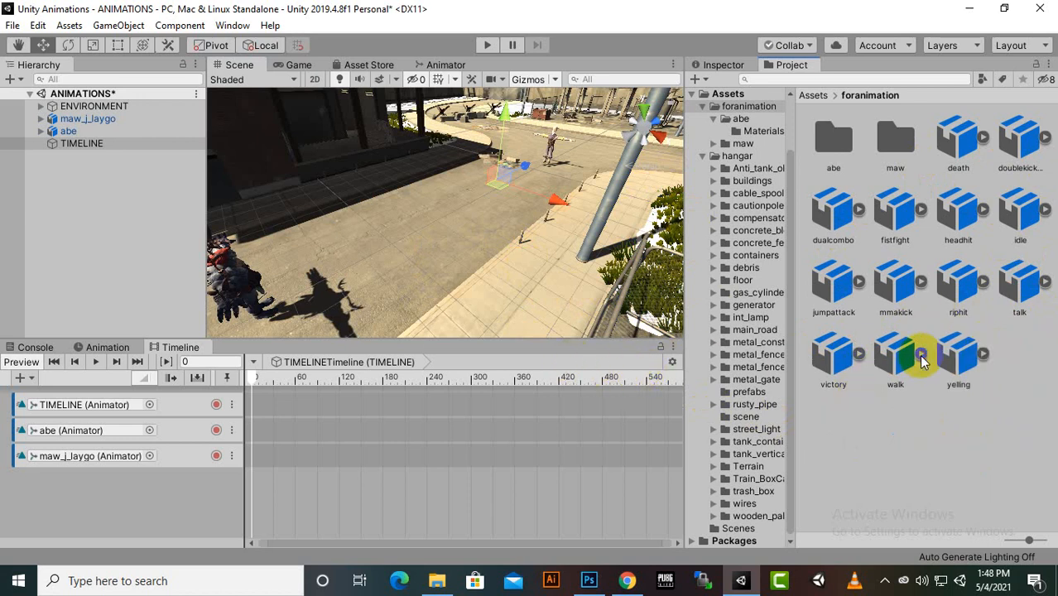
left_click(920, 355)
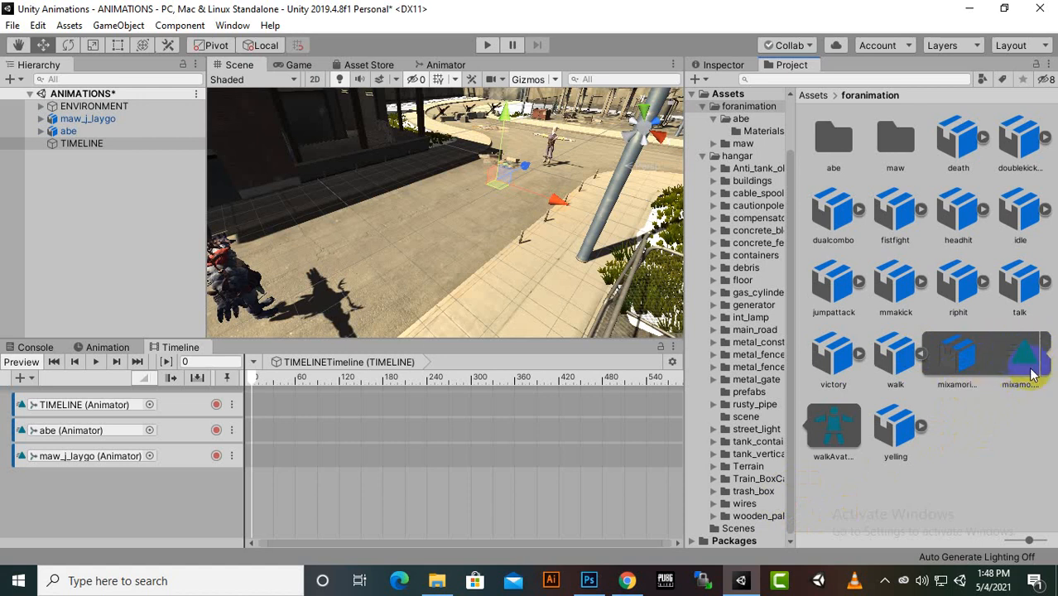
left_click_drag(1020, 381, 265, 434)
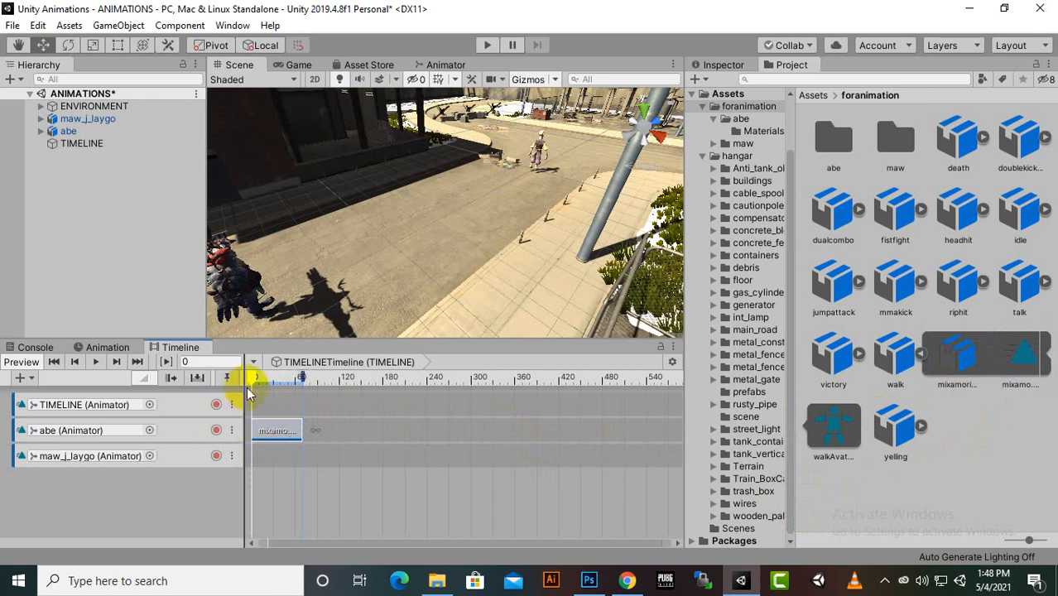
Scrub the timeline through the walk clip to frame 55 and back to frame 1, previewing abe's movement up close
left_click_drag(254, 379, 296, 379)
scroll(615, 148, "up", 5)
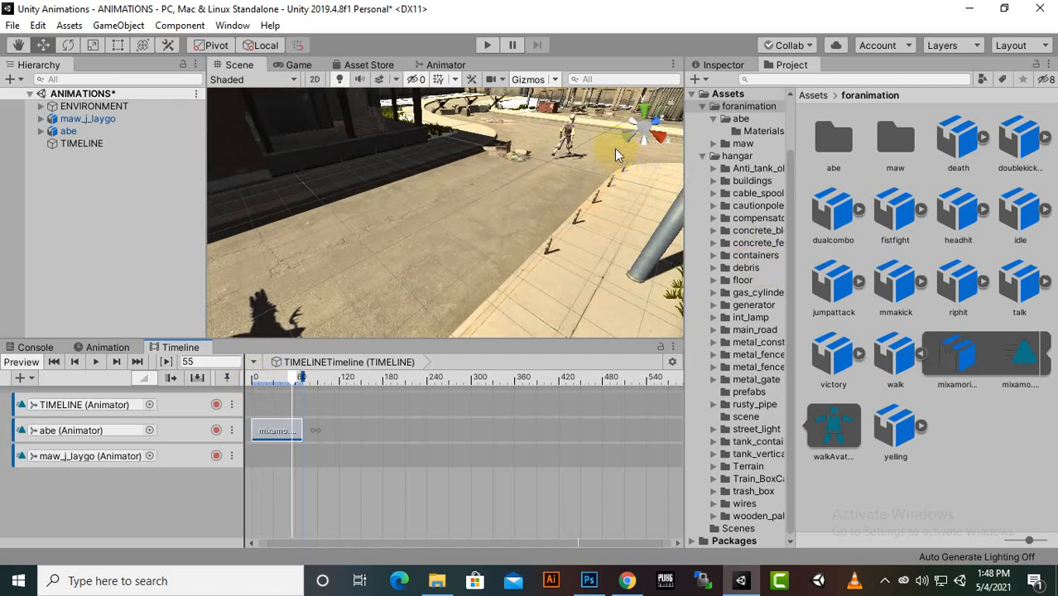
middle_click_drag(609, 148, 561, 213)
scroll(445, 247, "up", 4)
scroll(444, 245, "up", 5)
left_click(296, 378)
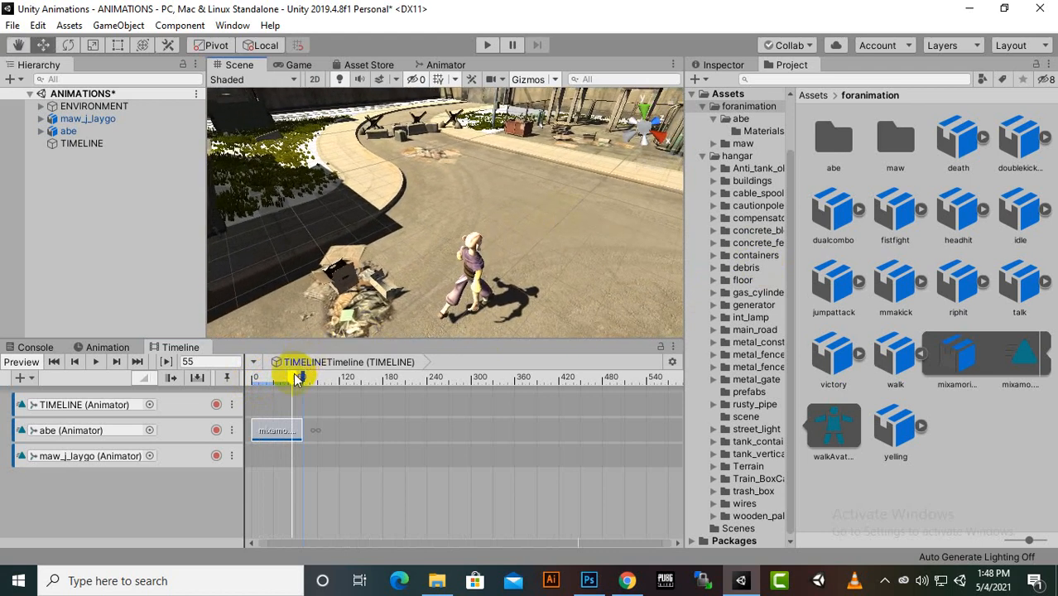
left_click_drag(295, 377, 252, 407)
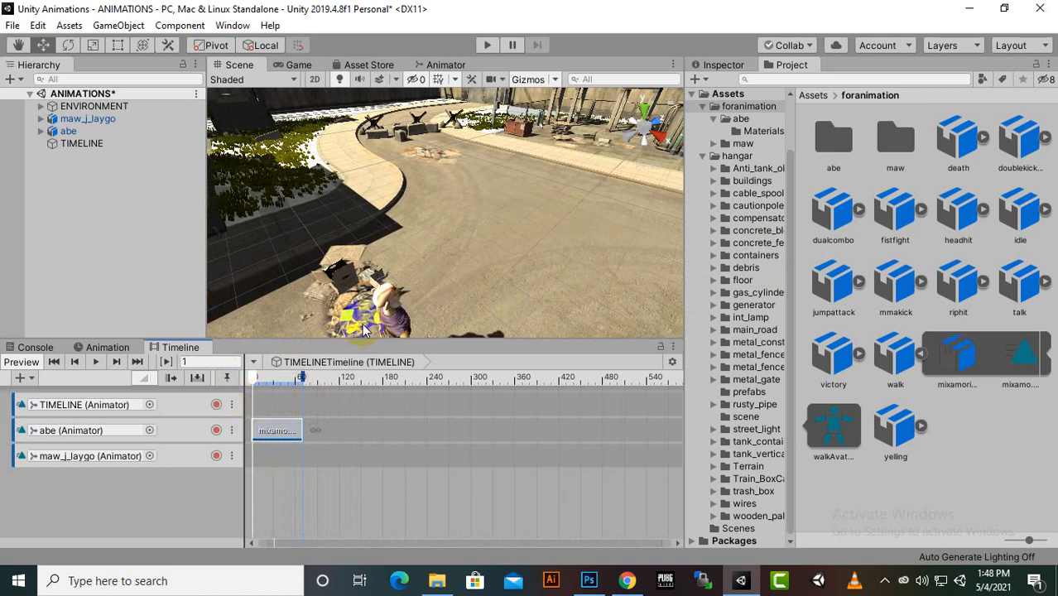
Select abe in the scene and check its placement outside the timeline preview
scroll(381, 302, "down", 5)
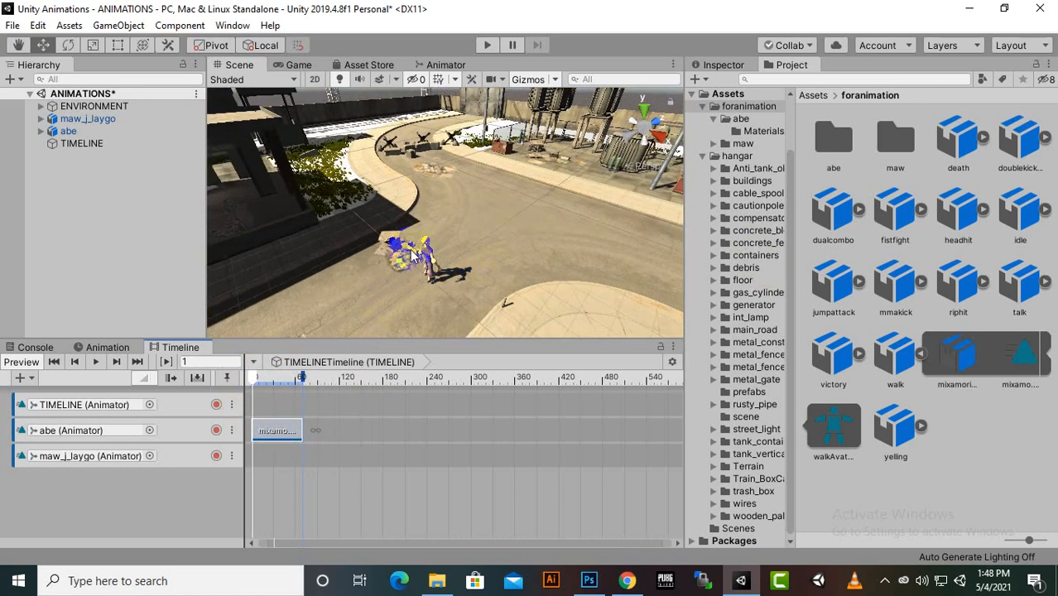
left_click(428, 256)
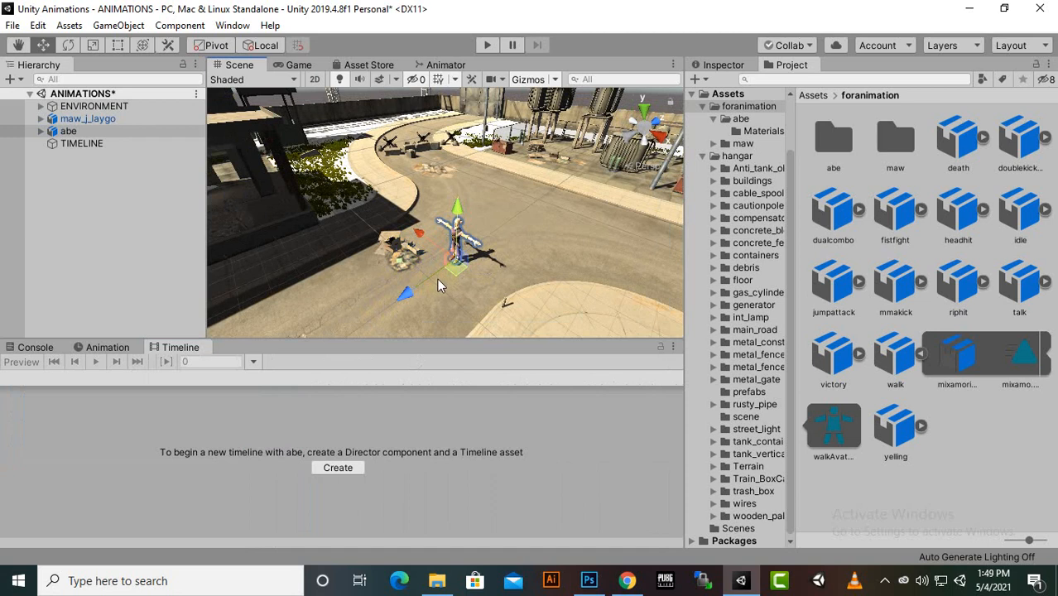
scroll(447, 274, "up", 5)
scroll(452, 279, "down", 5)
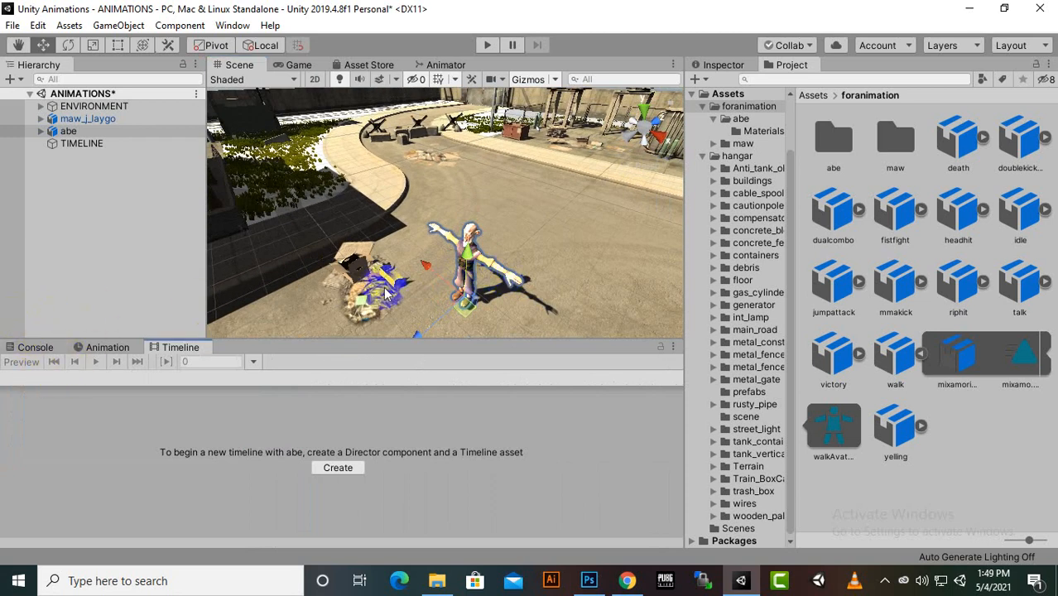
Show the TIMELINE object's timeline and place the walk asset's mixamo animation clip at the start of the maw_j_laygo track
left_click(95, 145)
middle_click_drag(507, 304, 556, 249)
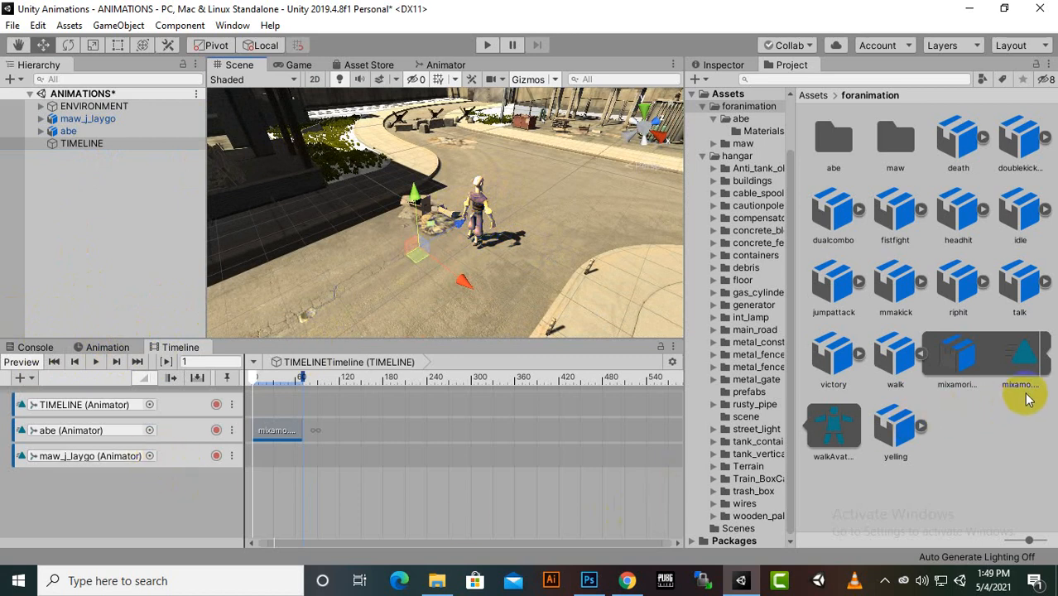
left_click_drag(1023, 368, 277, 466)
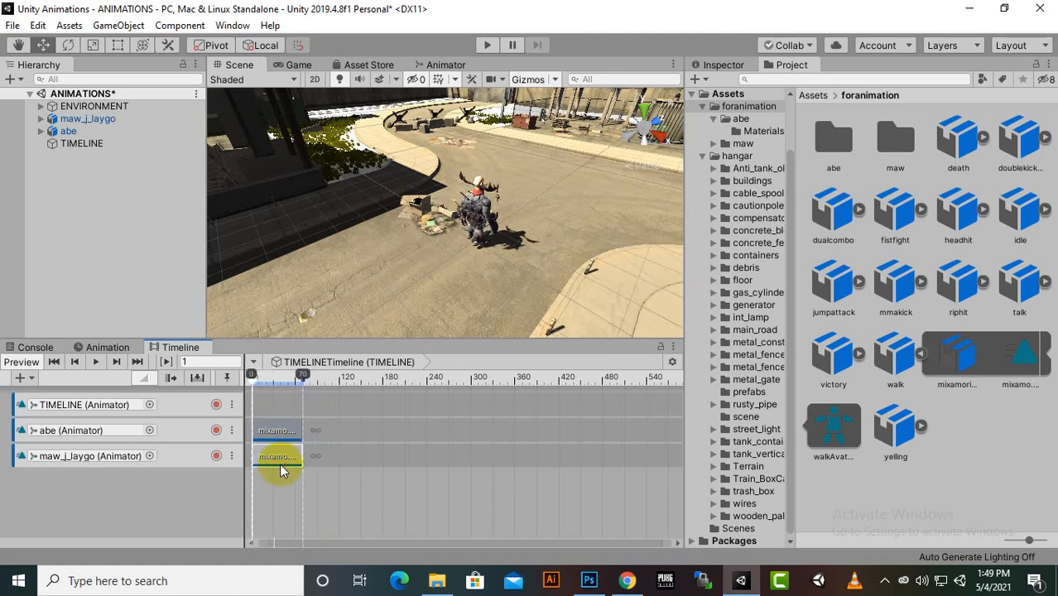
Examine abe and maw_j_laygo up close in the scene with the walk clips applied to both
scroll(419, 294, "up", 3)
scroll(456, 257, "up", 3)
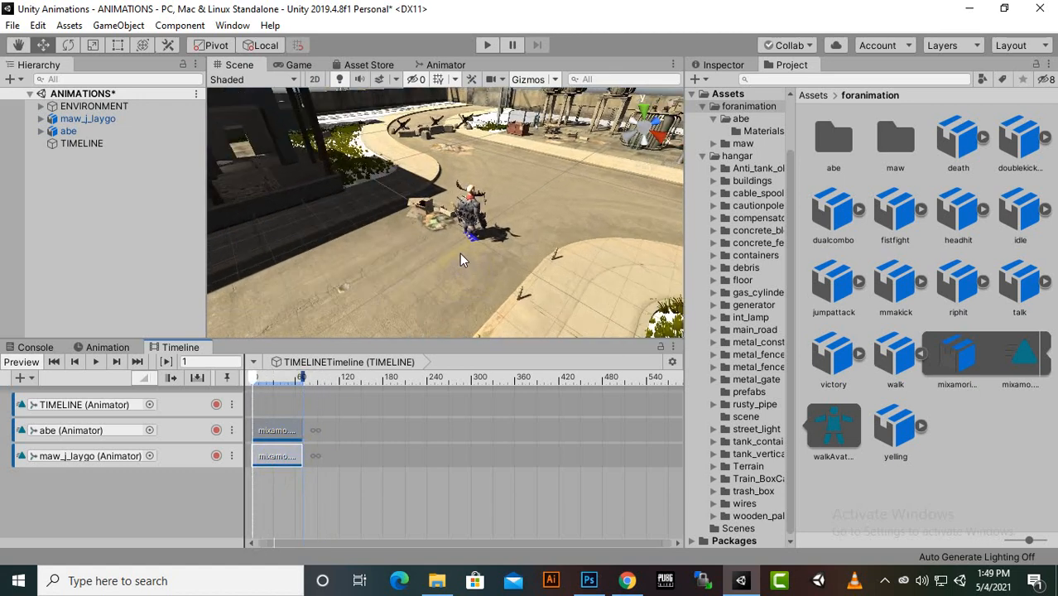
left_click(255, 472)
scroll(564, 266, "up", 4)
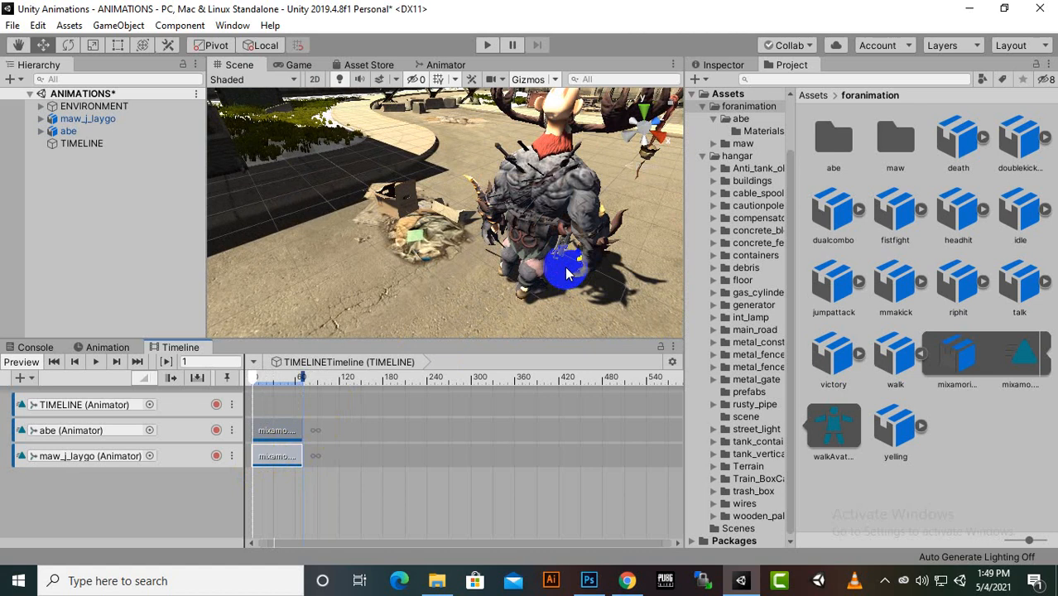
scroll(533, 204, "down", 4)
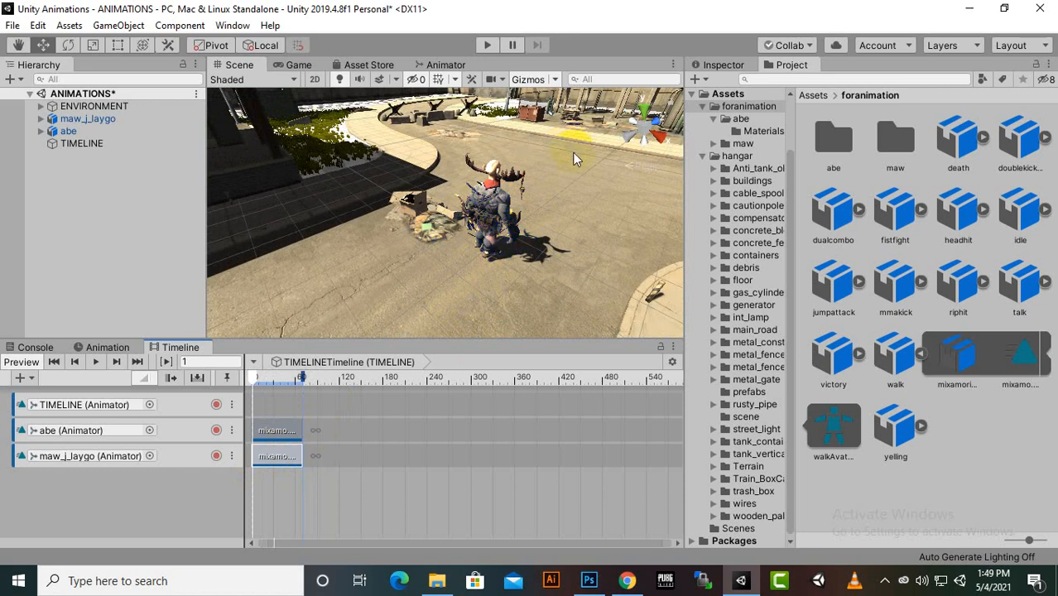
scroll(468, 249, "up", 3)
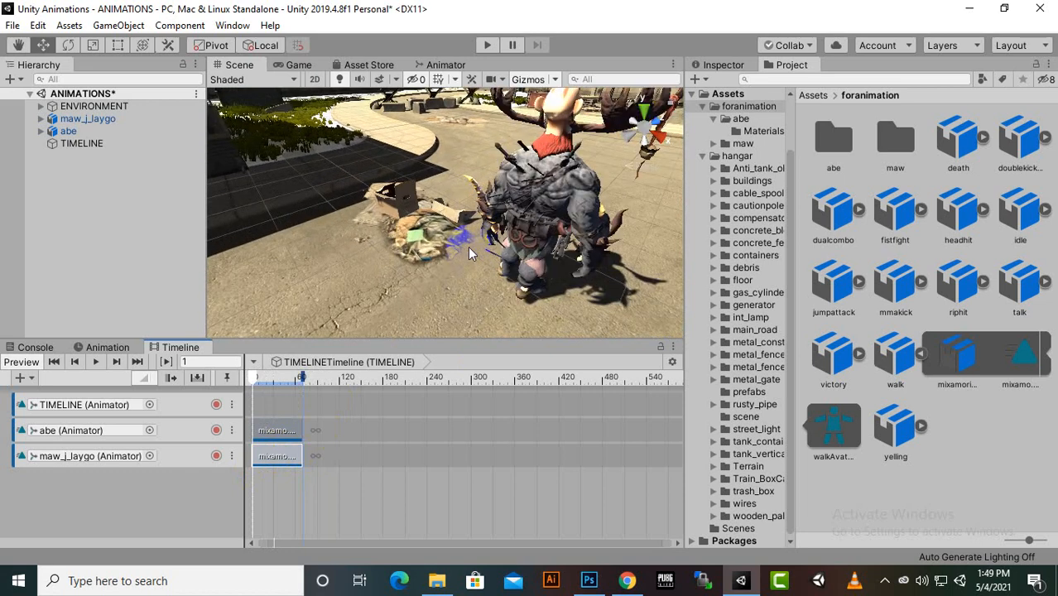
middle_click_drag(468, 247, 412, 214)
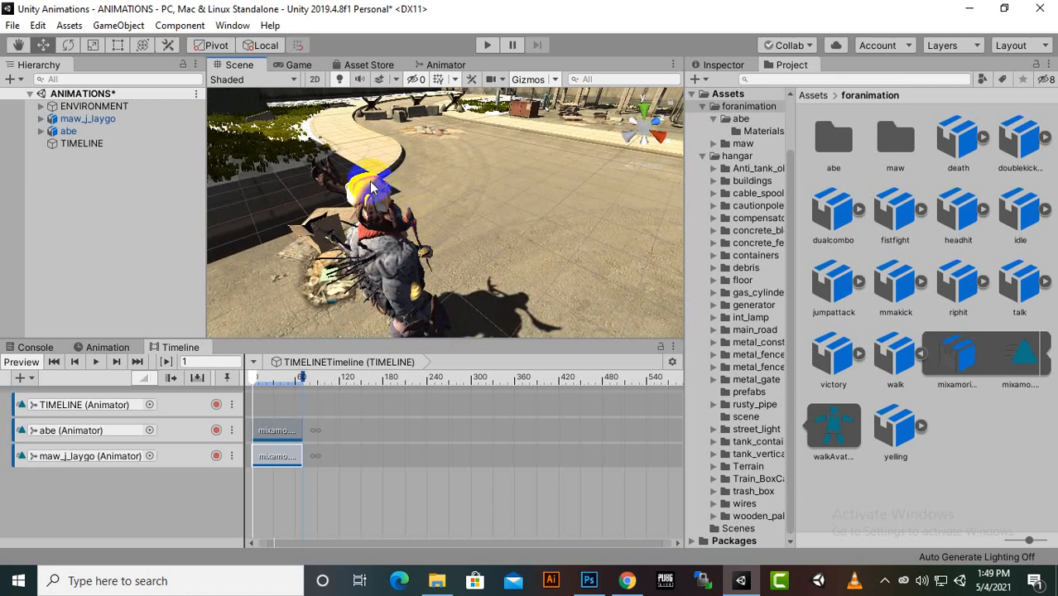
Select abe in the scene and show its Animation window
left_click(412, 213)
scroll(508, 197, "down", 2)
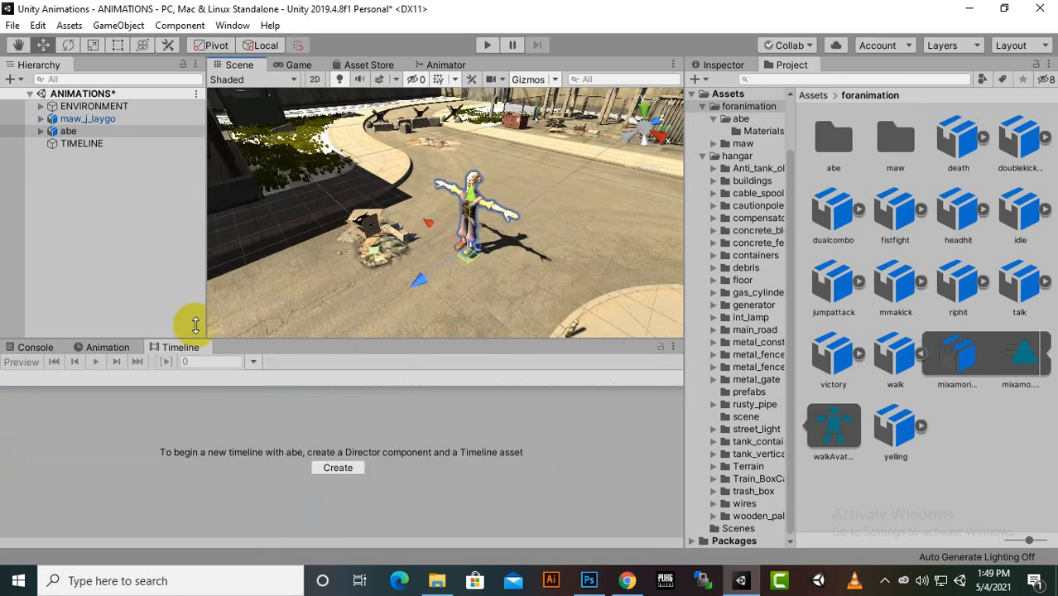
left_click(98, 349)
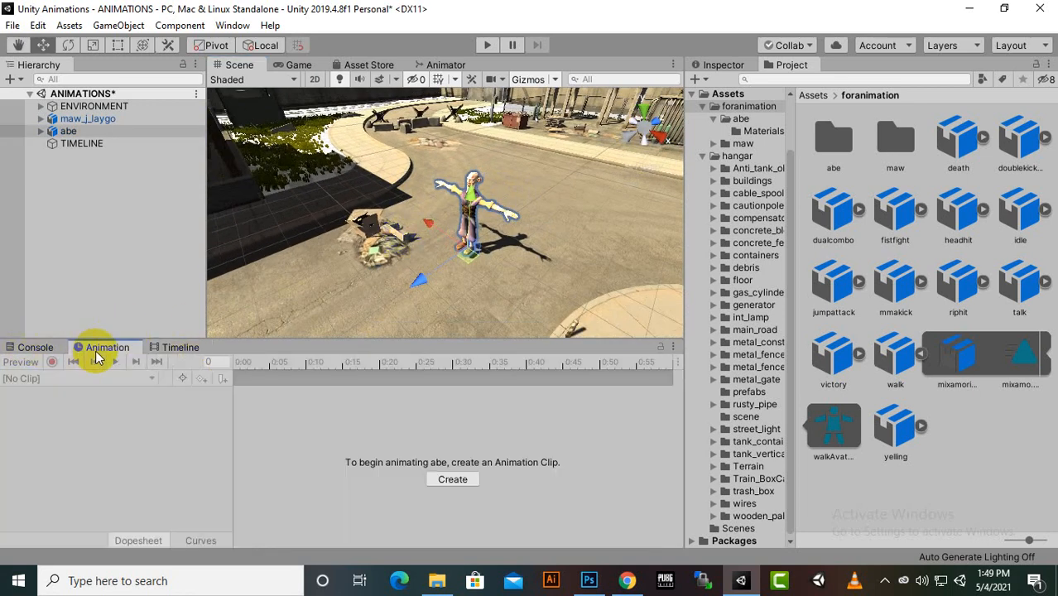
Return to the TIMELINE object's timeline and move the playhead to frame 0
left_click(121, 145)
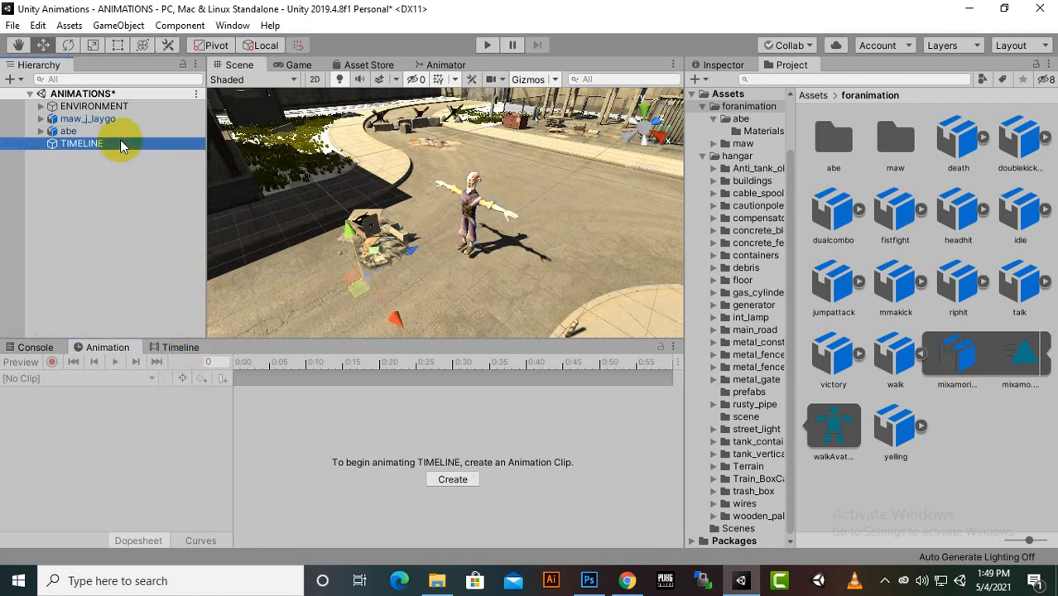
left_click(182, 348)
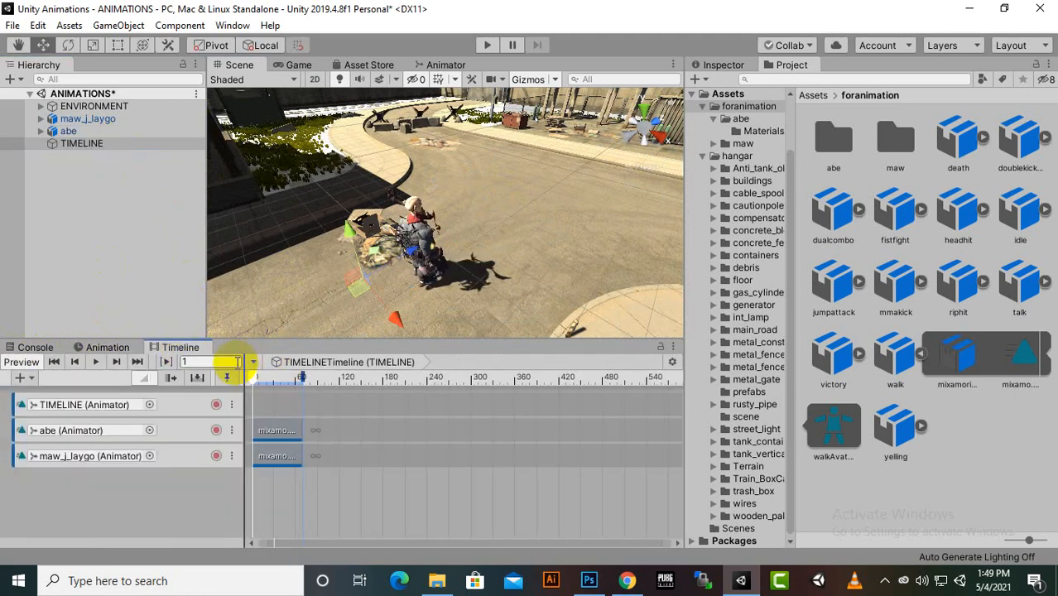
left_click(258, 380)
left_click_drag(258, 380, 243, 407)
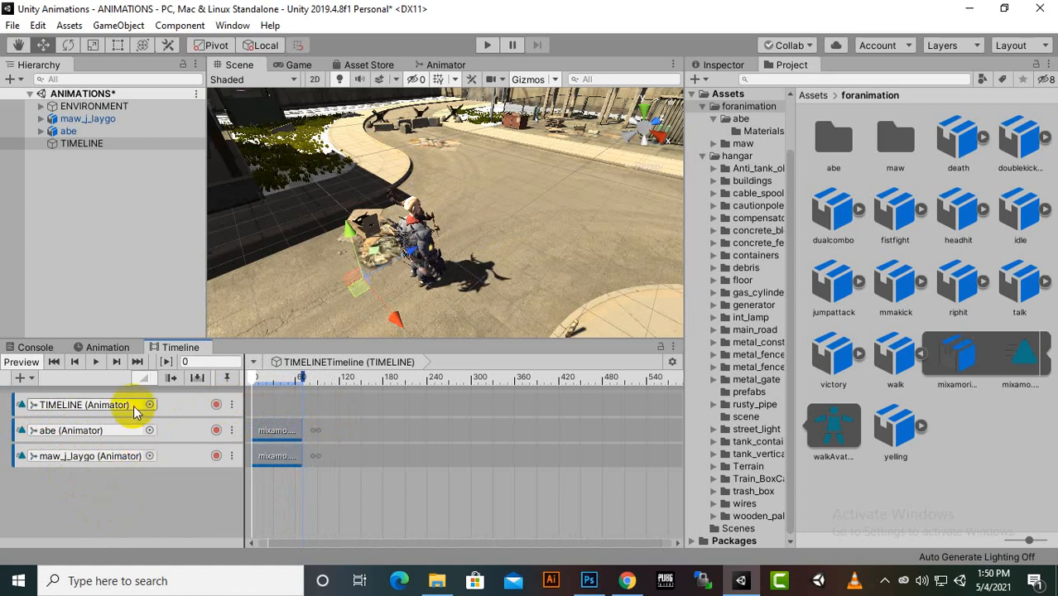
Add an override track to the abe track and name it ABEPOSITION0
right_click(164, 431)
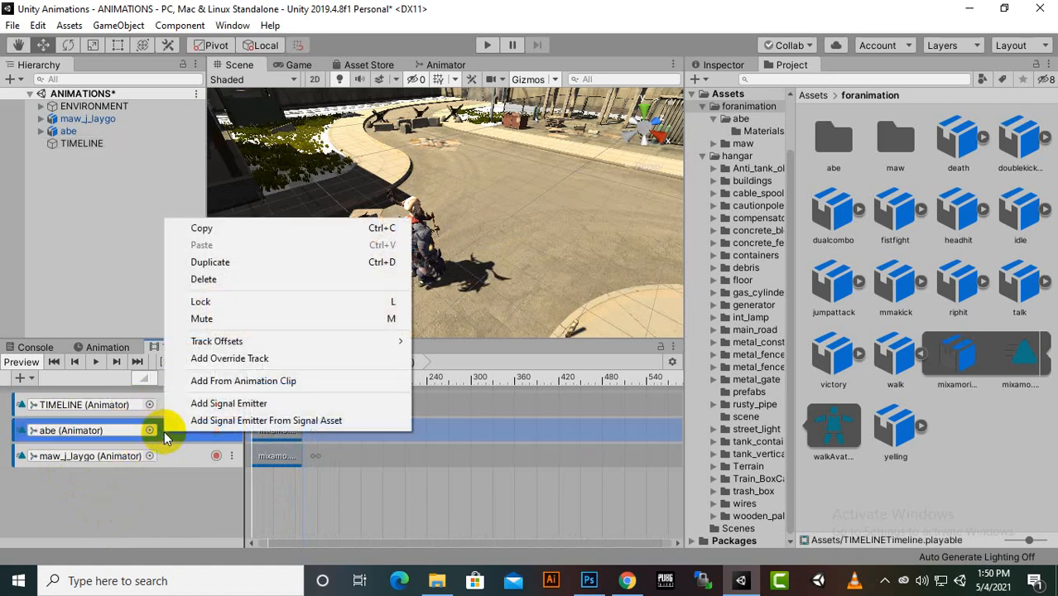
left_click(239, 361)
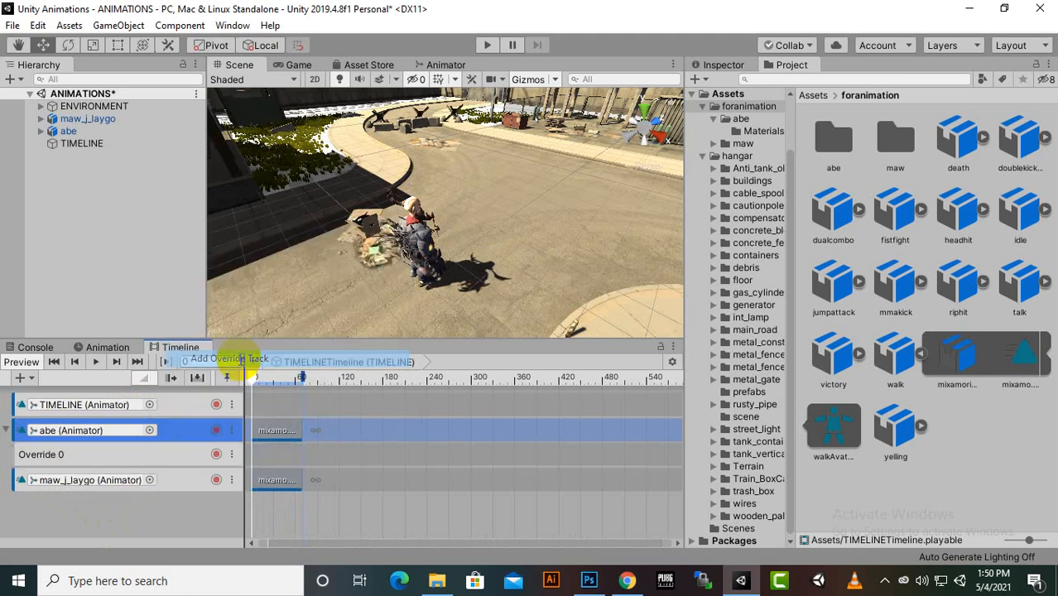
left_click(87, 453)
double_click(53, 455)
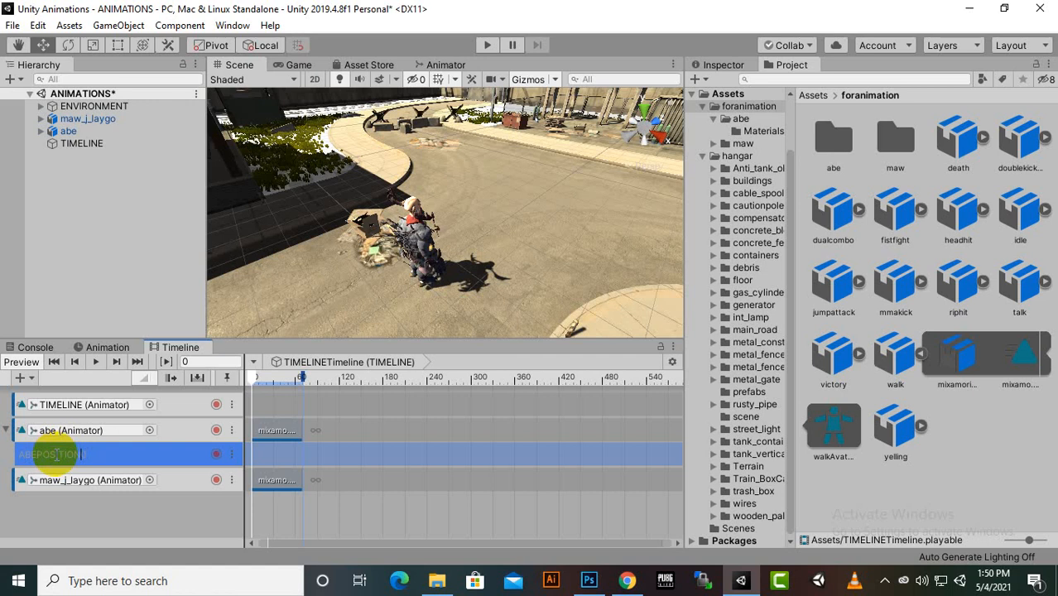
left_click(98, 511)
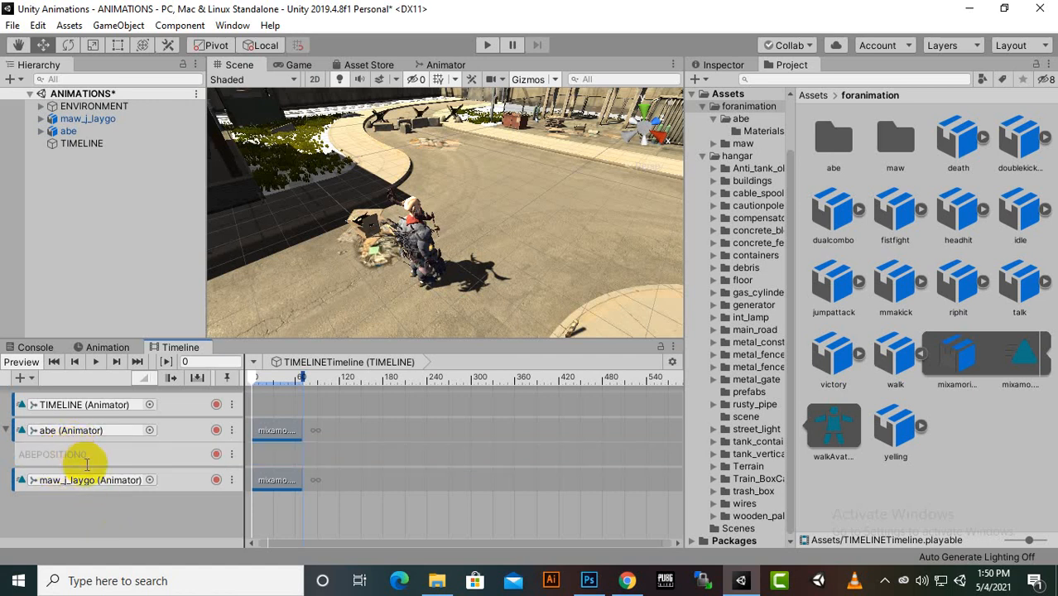
Rename abe's override track to ABEPOSITION, without the trailing zero
left_click(101, 457)
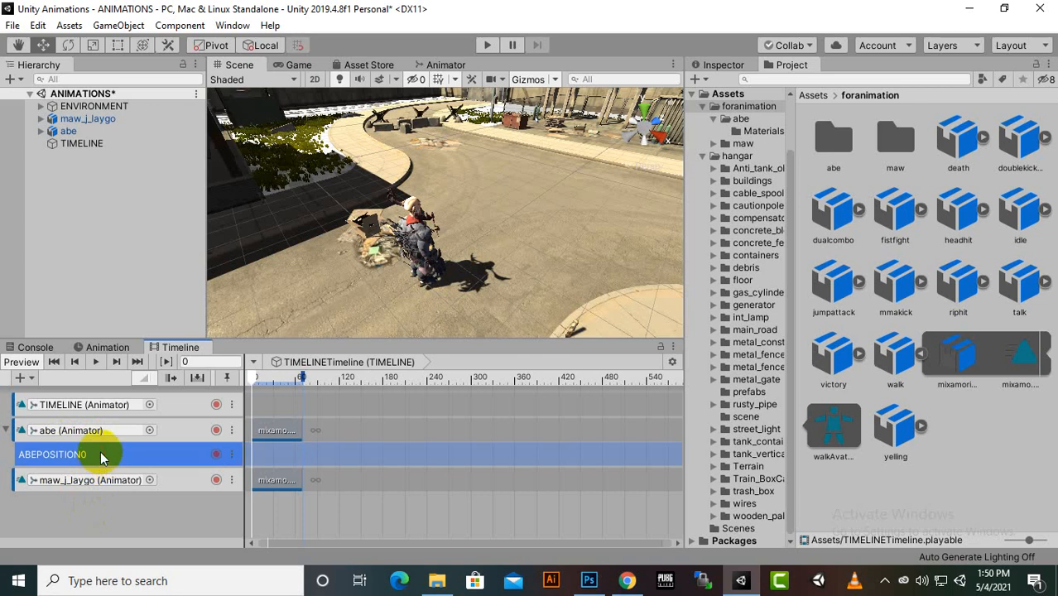
left_click(90, 454)
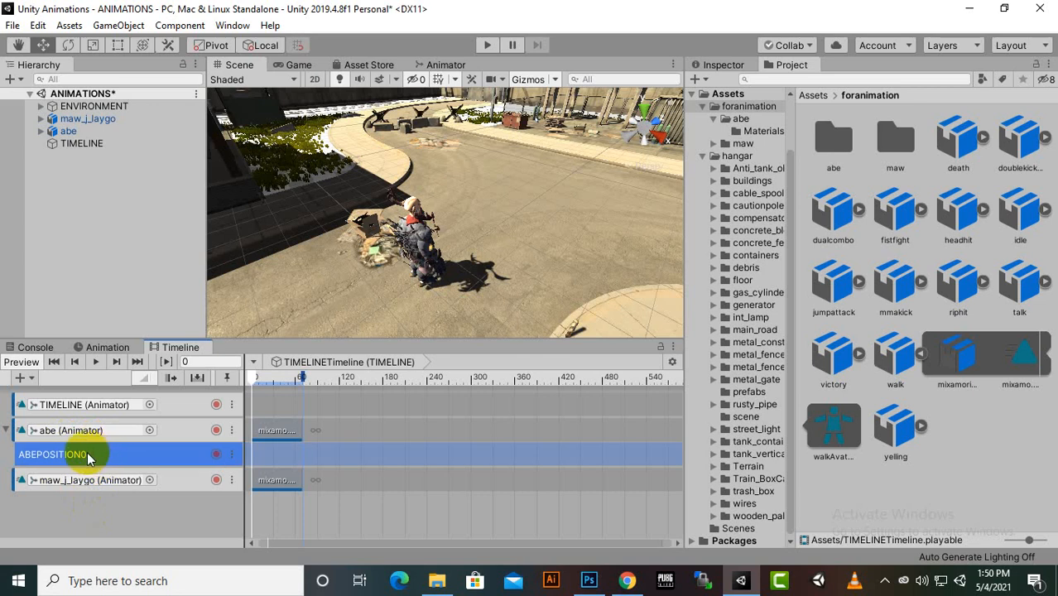
left_click(74, 453)
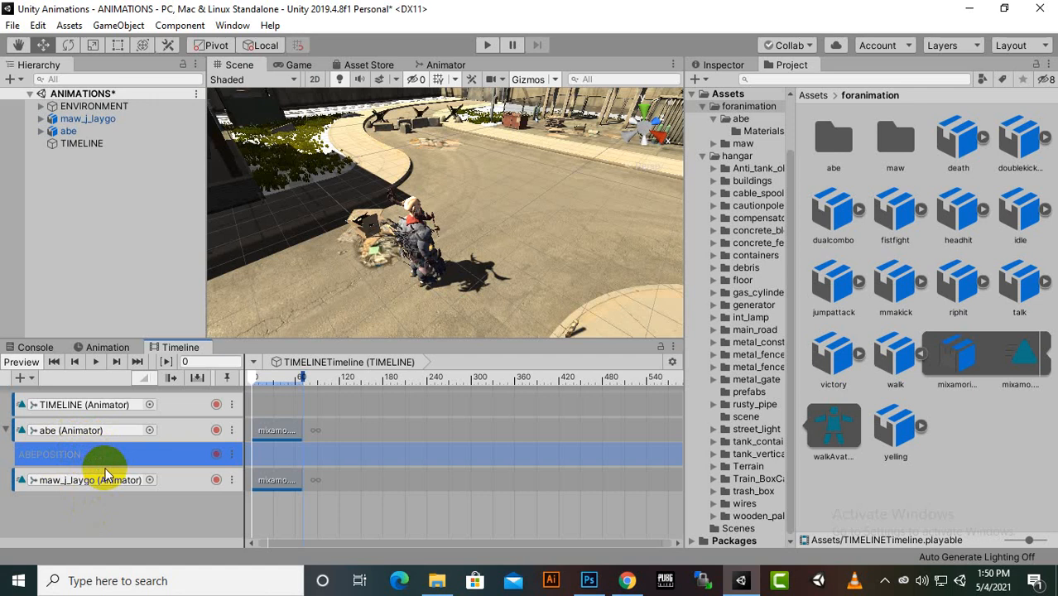
Add an override track to the maw_j_laygo track and name it MAWPOSITION
left_click(167, 480)
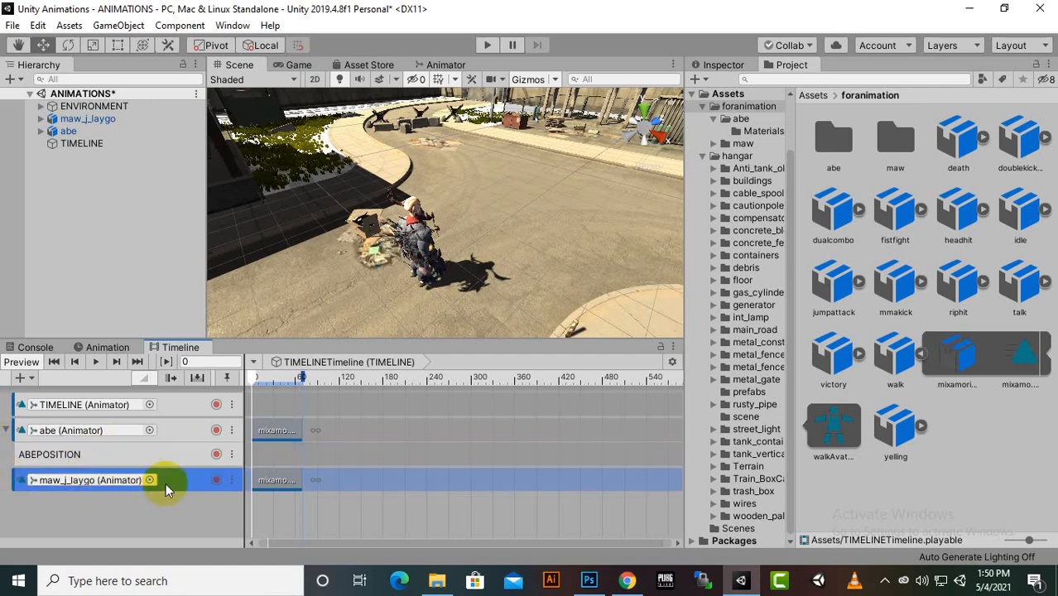
right_click(167, 479)
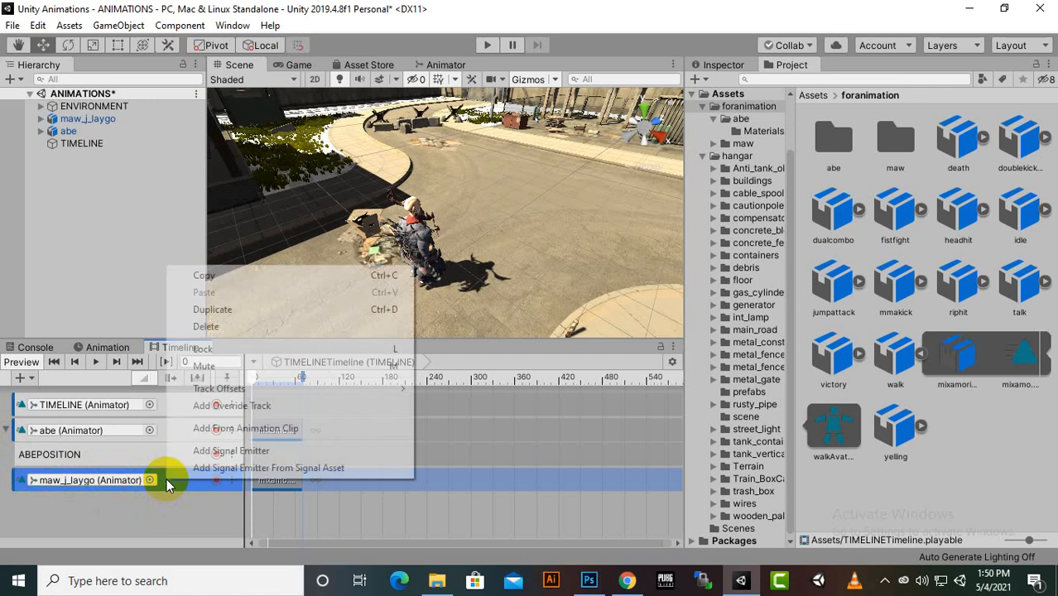
left_click(224, 405)
double_click(52, 503)
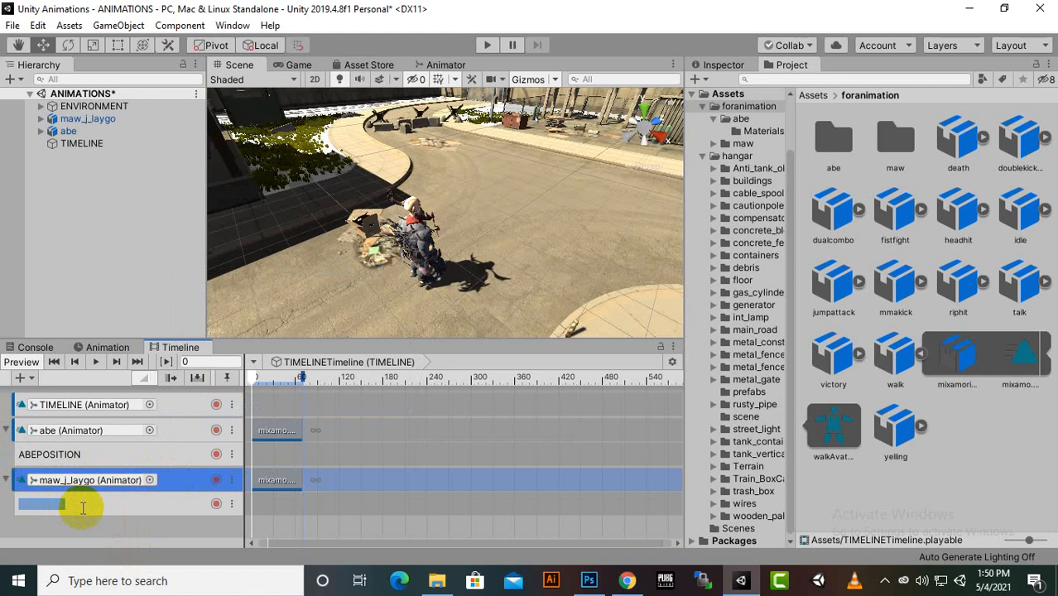
type("SITION")
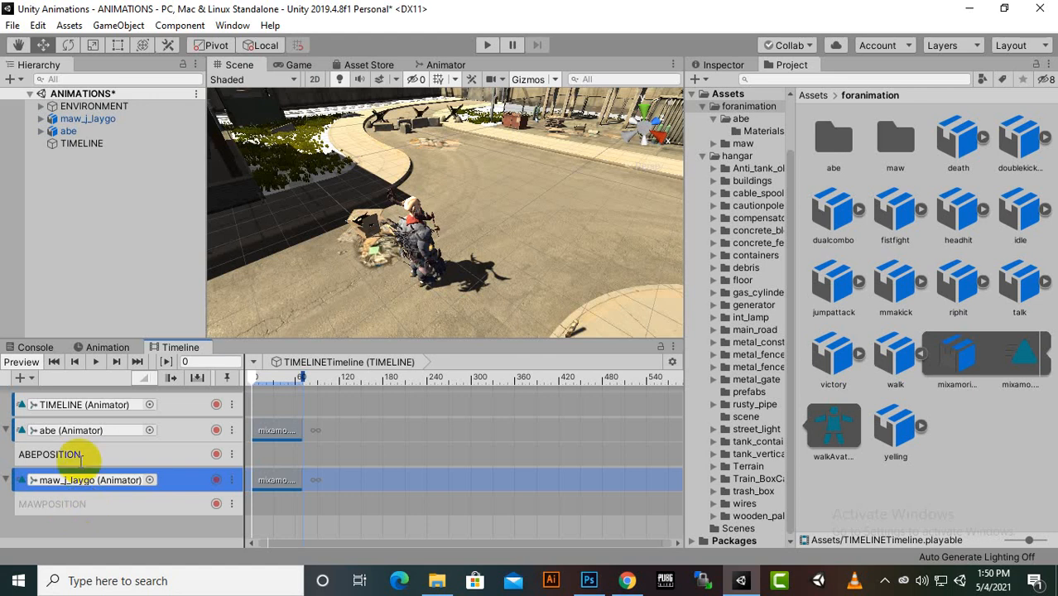
left_click(113, 452)
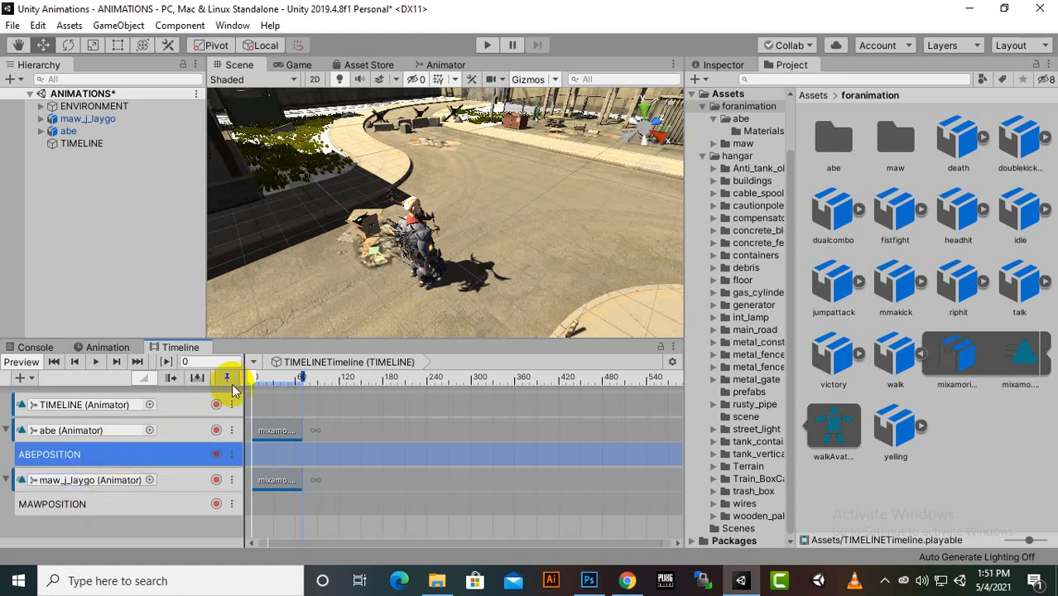
Start recording on both the ABEPOSITION and MAWPOSITION override tracks
scroll(409, 273, "down", 5)
middle_click_drag(409, 273, 488, 278)
scroll(446, 238, "down", 2)
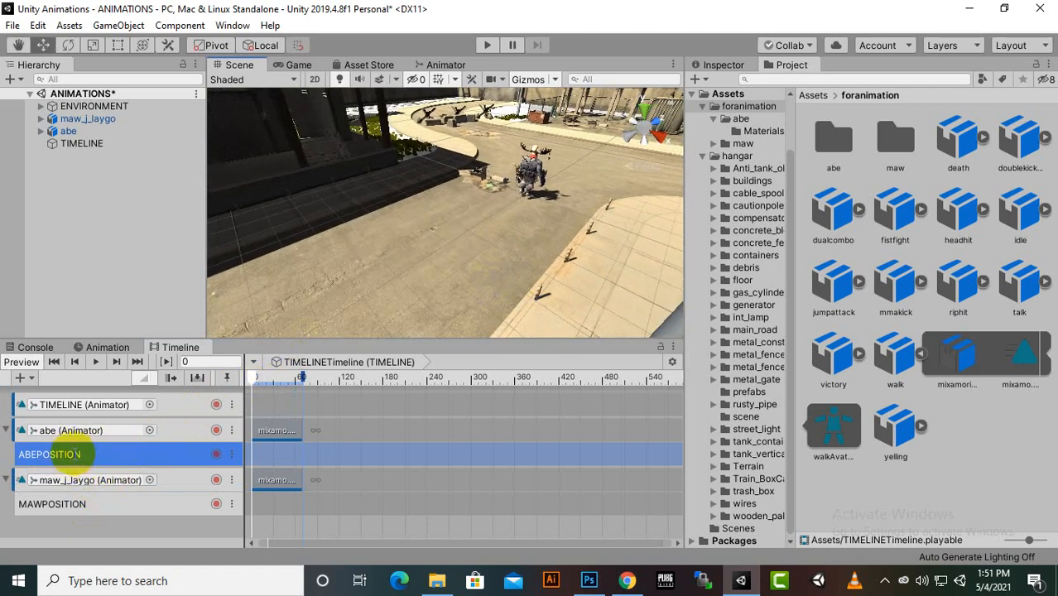
left_click(217, 455)
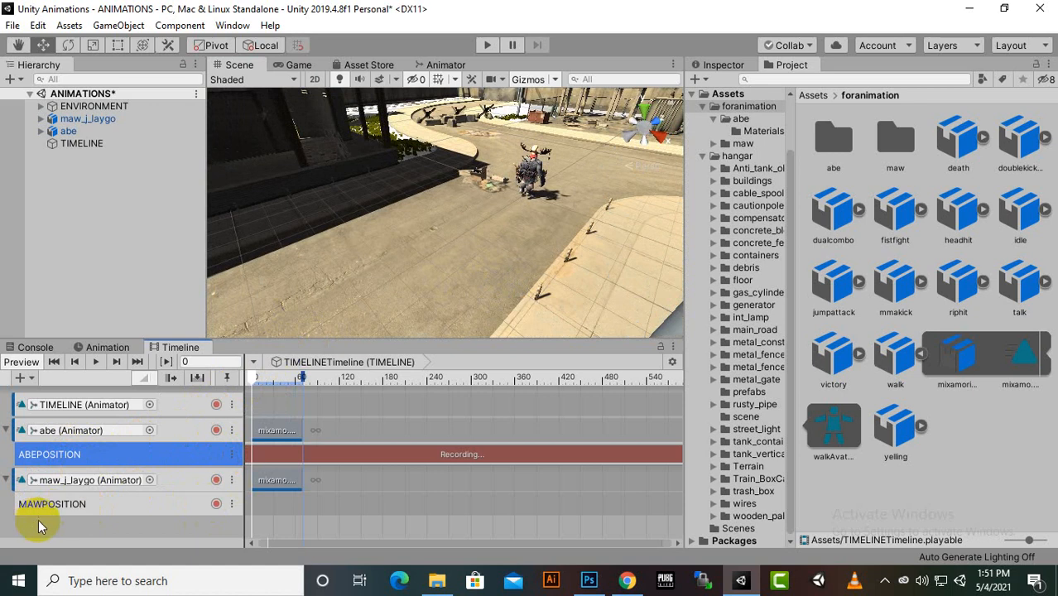
left_click(216, 504)
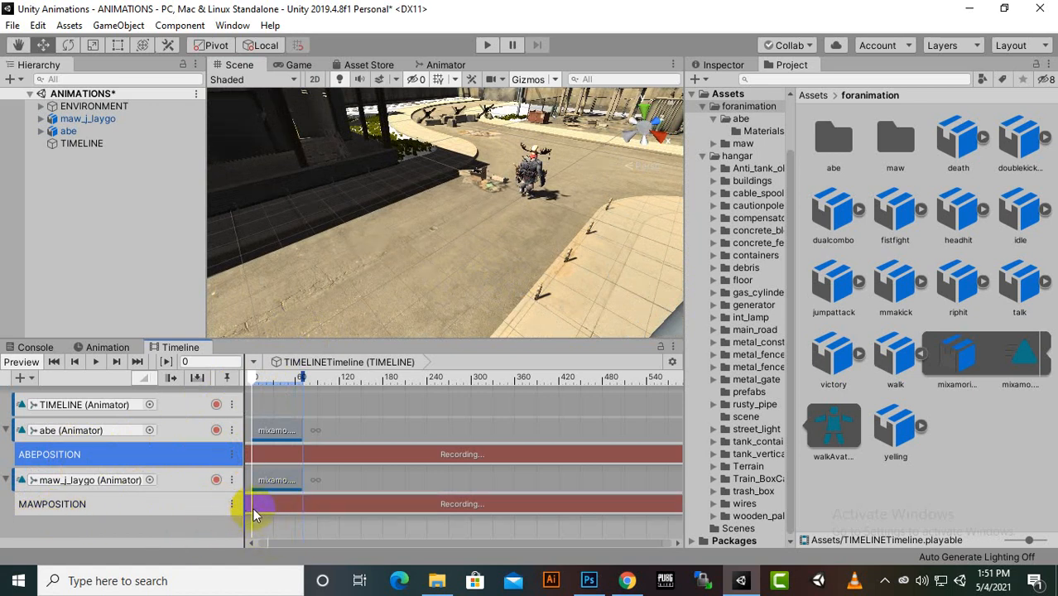
Move maw_j_laygo along the road, far away from abe, to record its starting position at frame 0 on MAWPOSITION
scroll(463, 281, "down", 2)
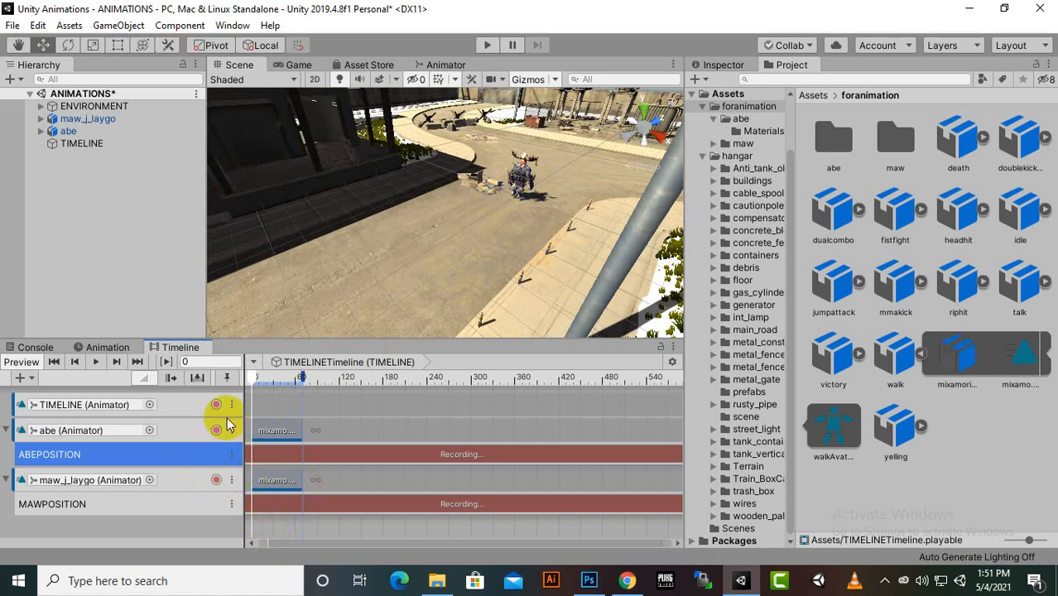
left_click(529, 181)
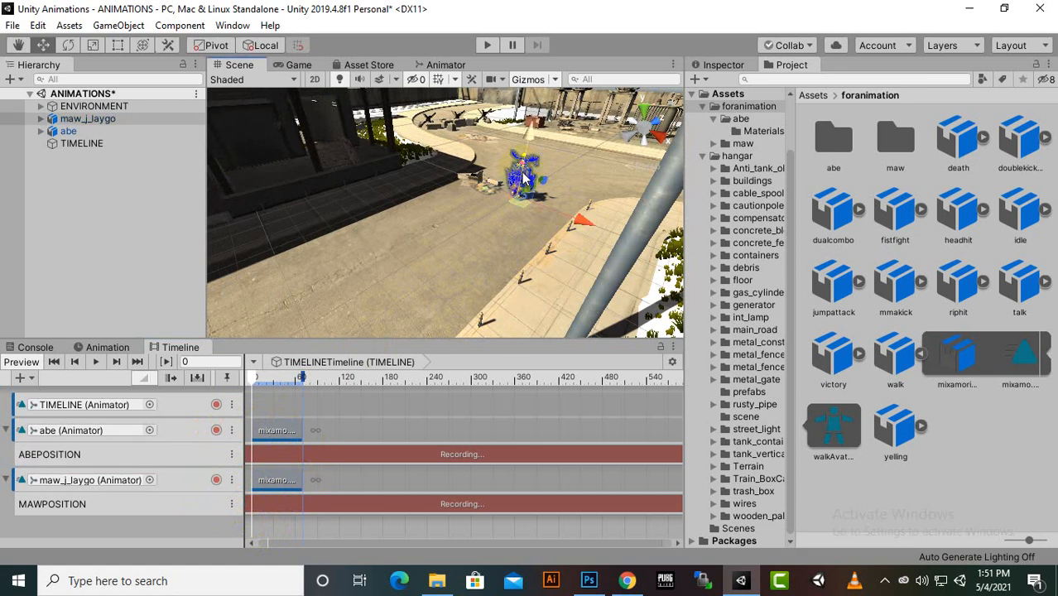
left_click_drag(551, 184, 363, 303)
scroll(441, 280, "down", 5)
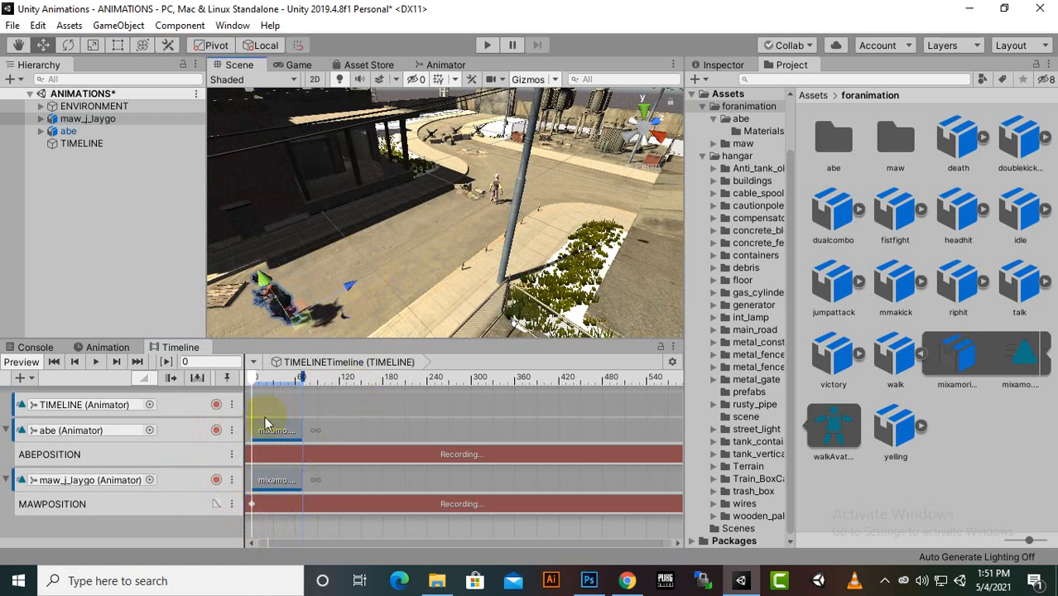
scroll(360, 280, "up", 1)
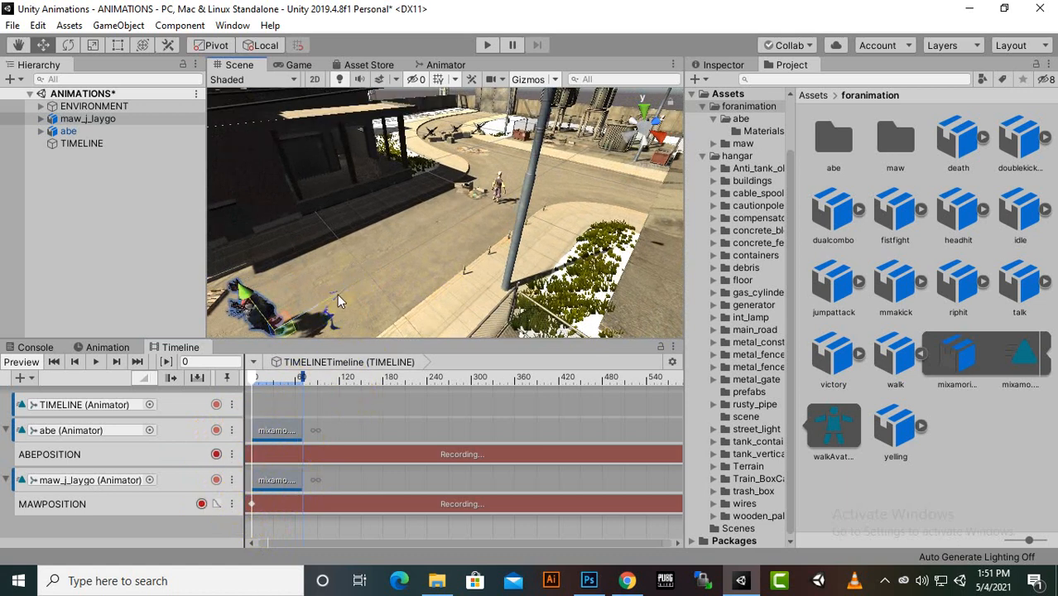
left_click_drag(335, 291, 293, 334)
scroll(308, 288, "down", 1)
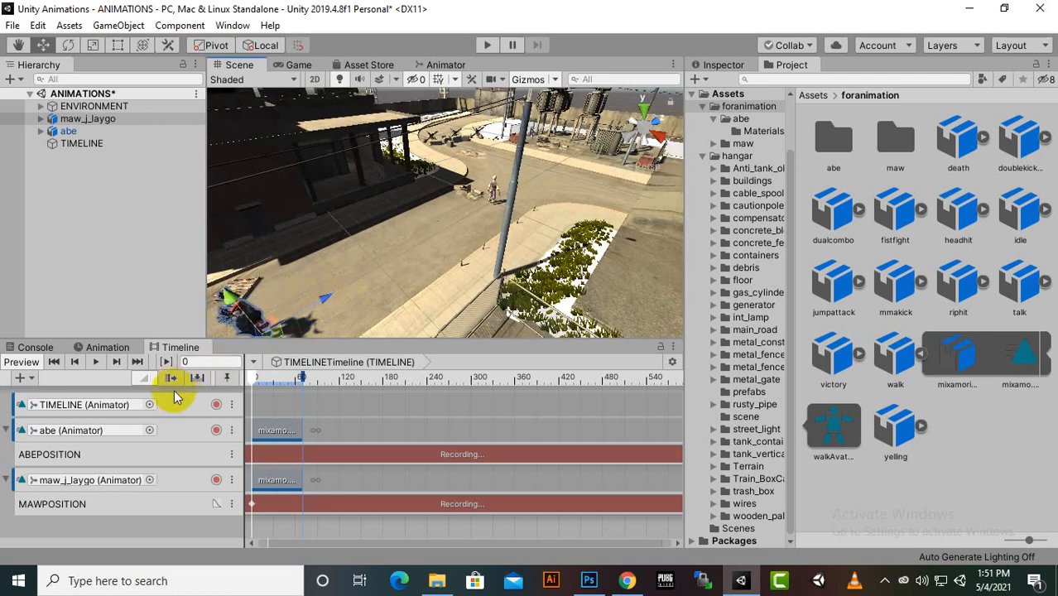
Turn abe around to face maw_j_laygo at frame 0, setting its Y rotation to exactly -180
key("f")
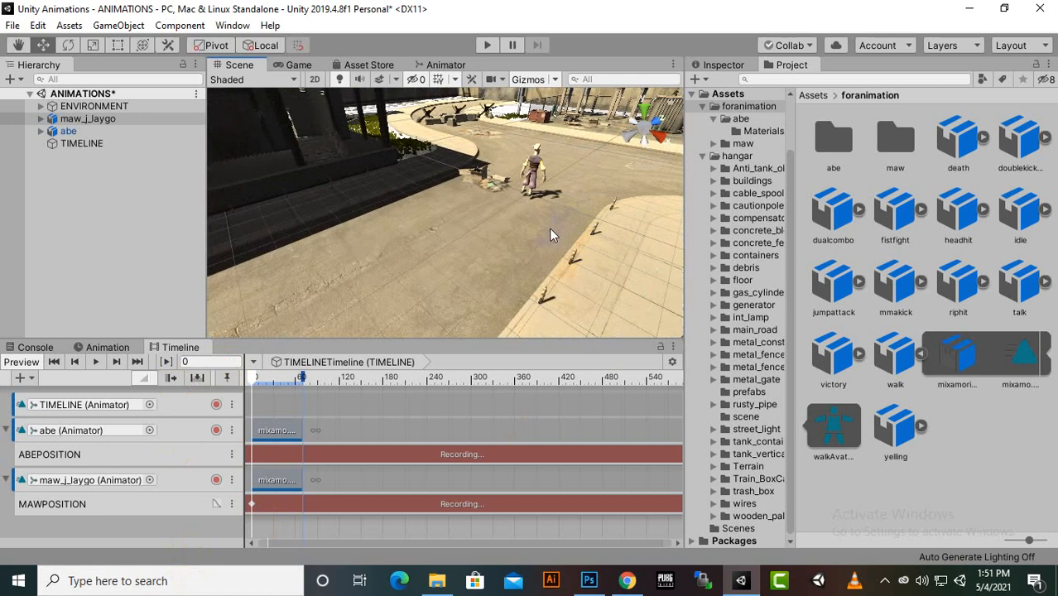
left_click(542, 164)
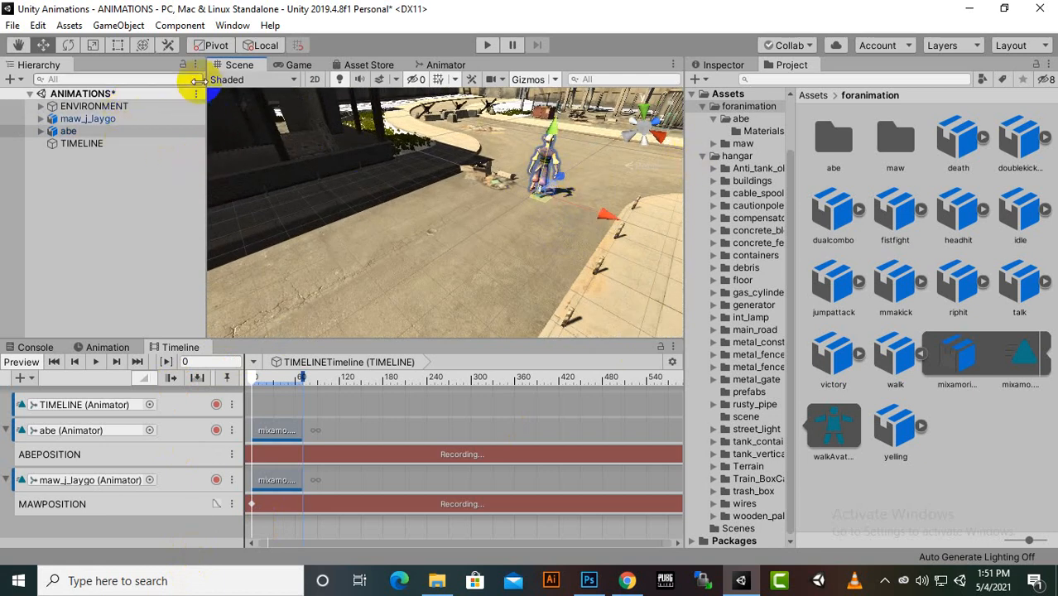
left_click(72, 45)
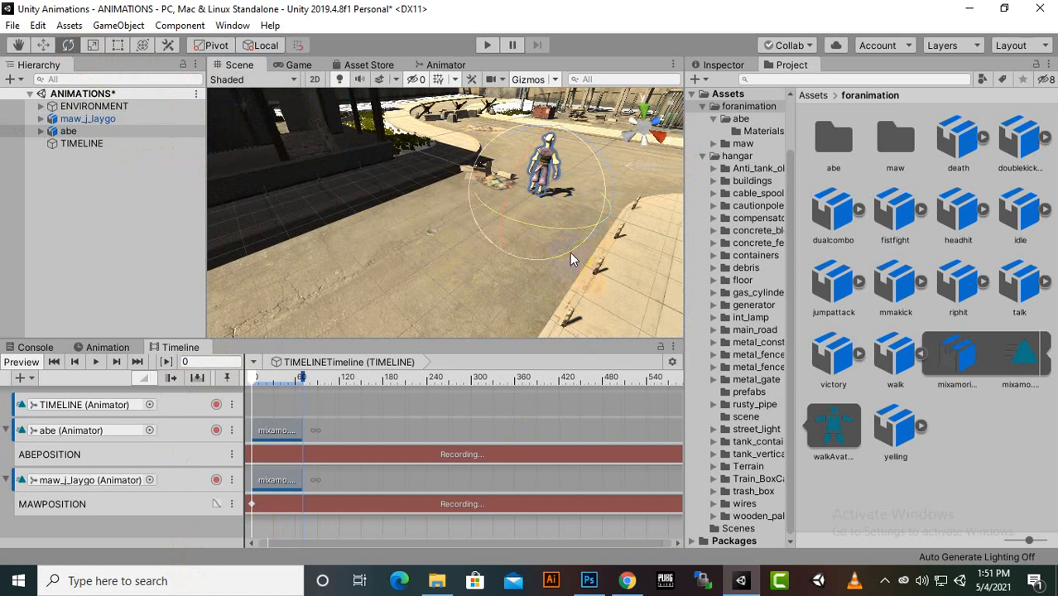
left_click_drag(568, 238, 1011, 161)
left_click(14, 132)
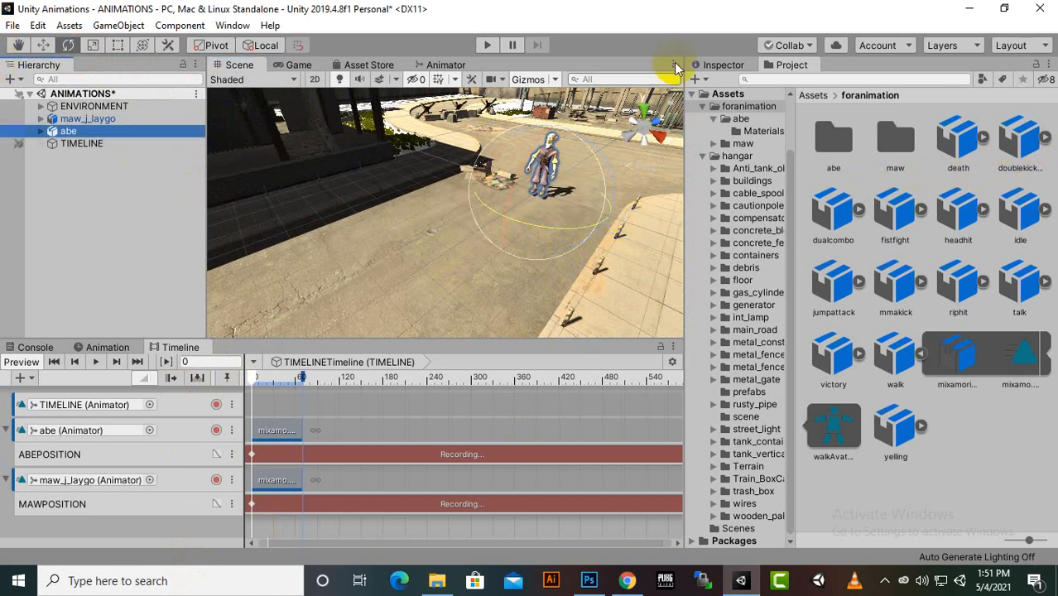
left_click(717, 65)
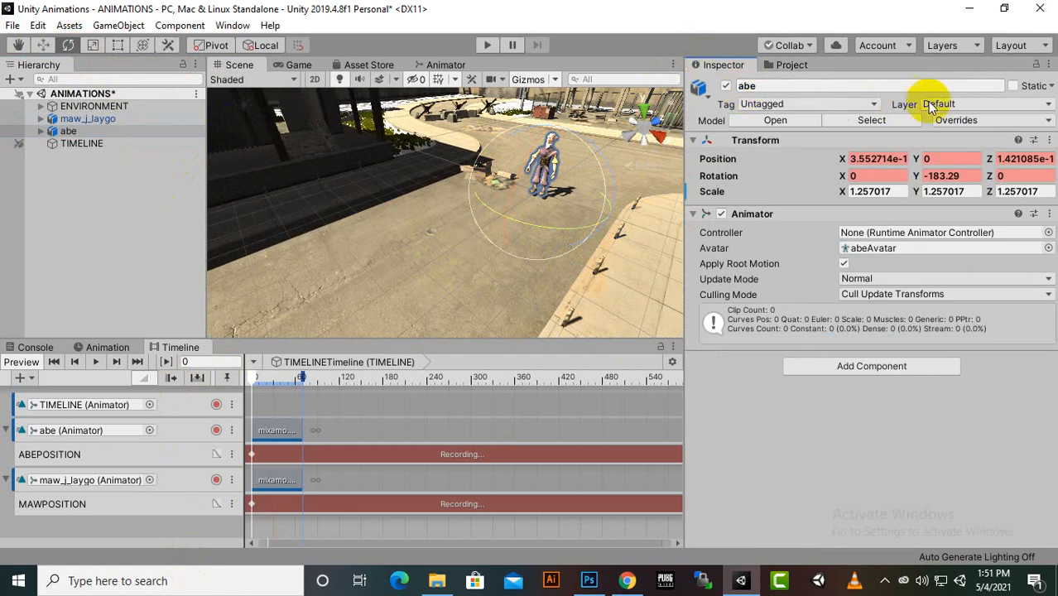
left_click(944, 174)
left_click(943, 173)
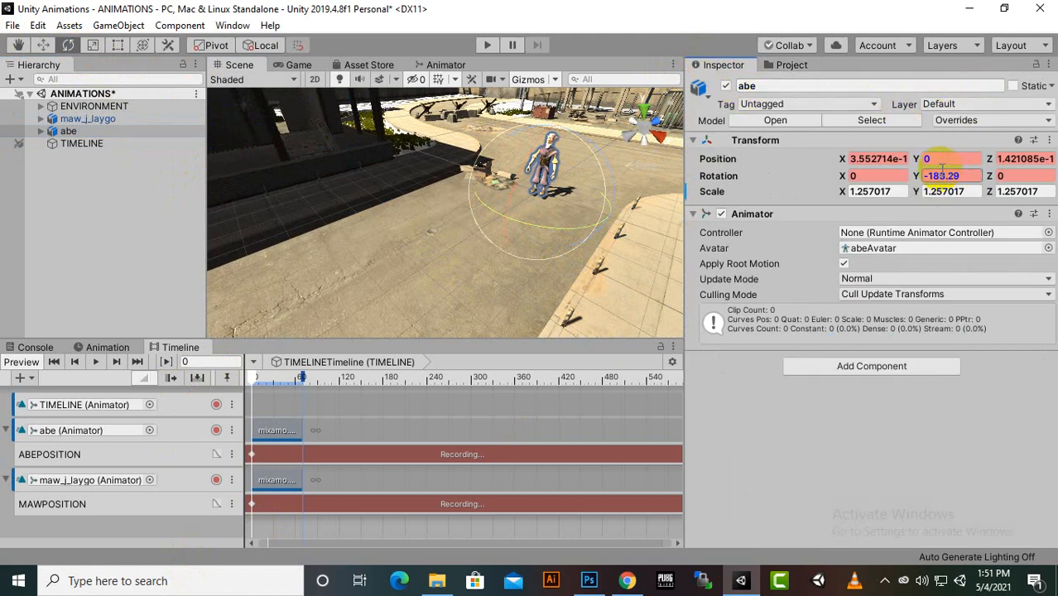
left_click_drag(940, 175, 991, 173)
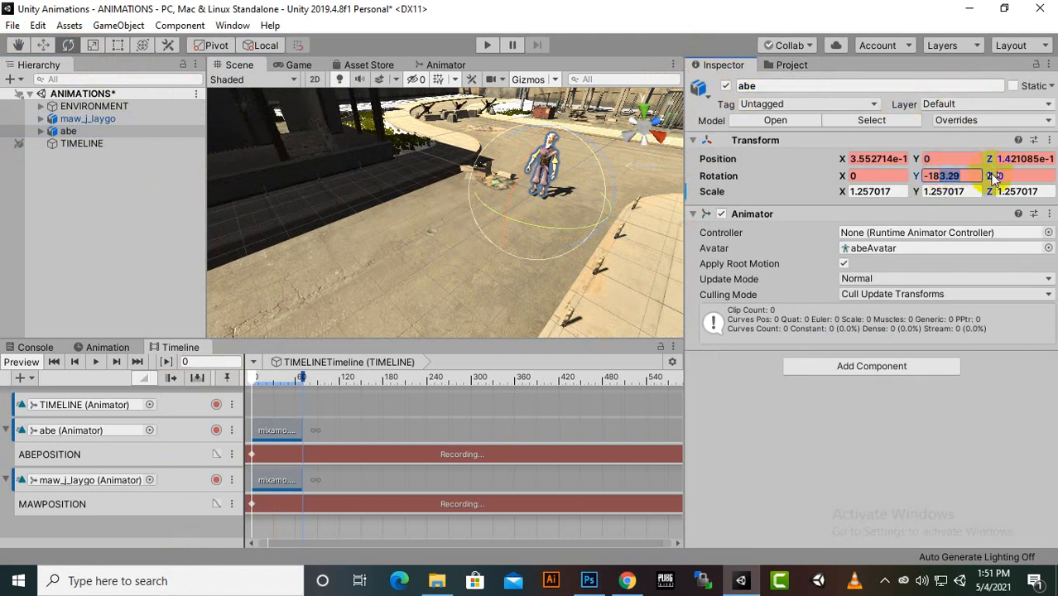
type("0")
Play the timeline with both characters in view to preview their walk animations
left_click_drag(609, 152, 552, 266, "alt")
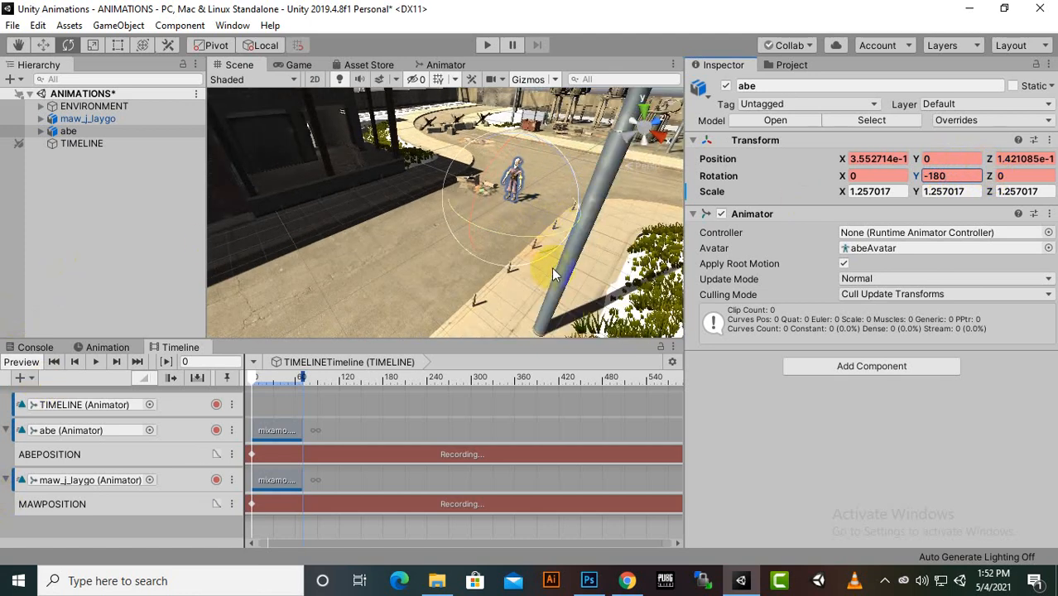
left_click_drag(490, 308, 507, 249, "alt")
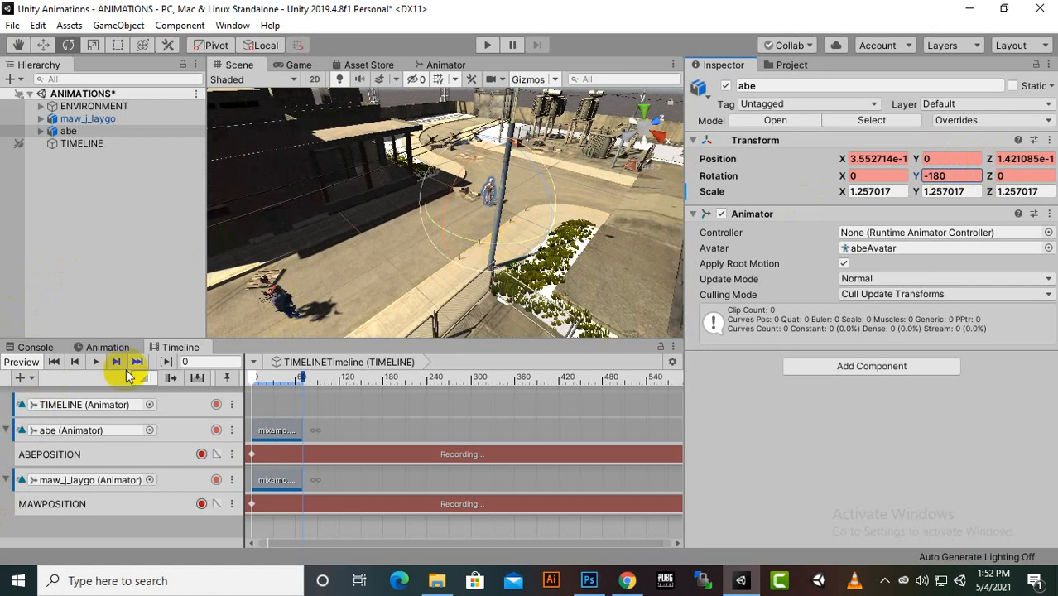
left_click(95, 363)
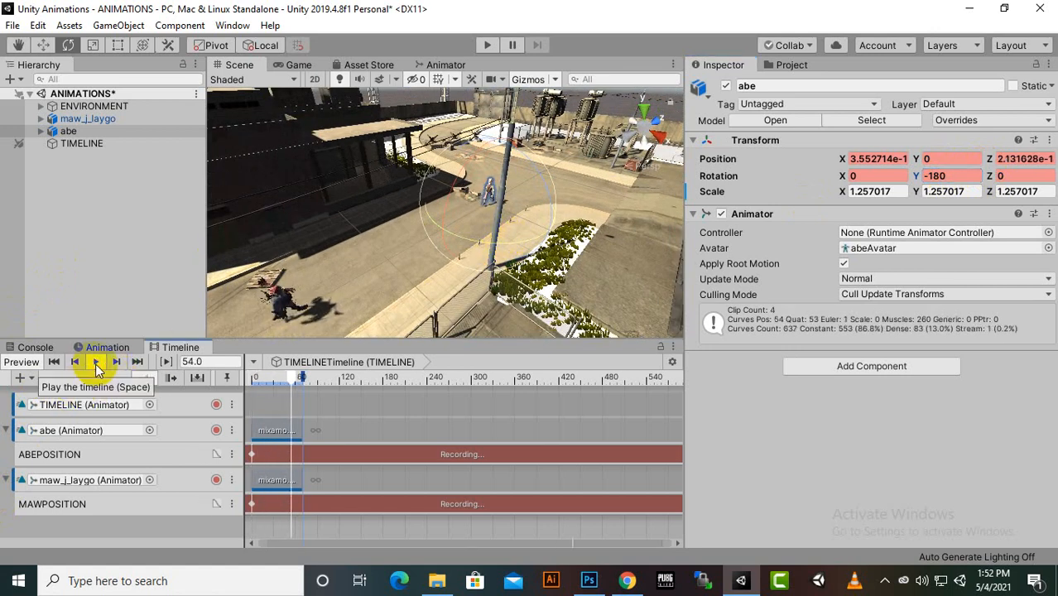
scroll(558, 255, "up", 3)
scroll(504, 238, "down", 2)
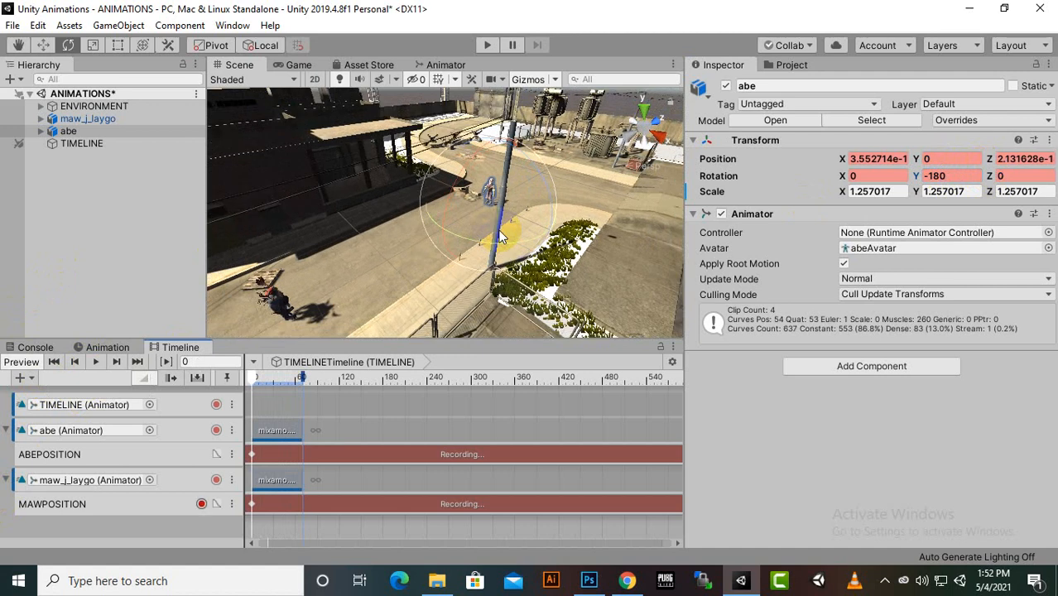
middle_click_drag(504, 231, 517, 208)
mouse_move(517, 208)
left_mouse_down("alt")
mouse_move(459, 245)
mouse_move(502, 210)
left_mouse_up("alt")
scroll(452, 250, "up", 2)
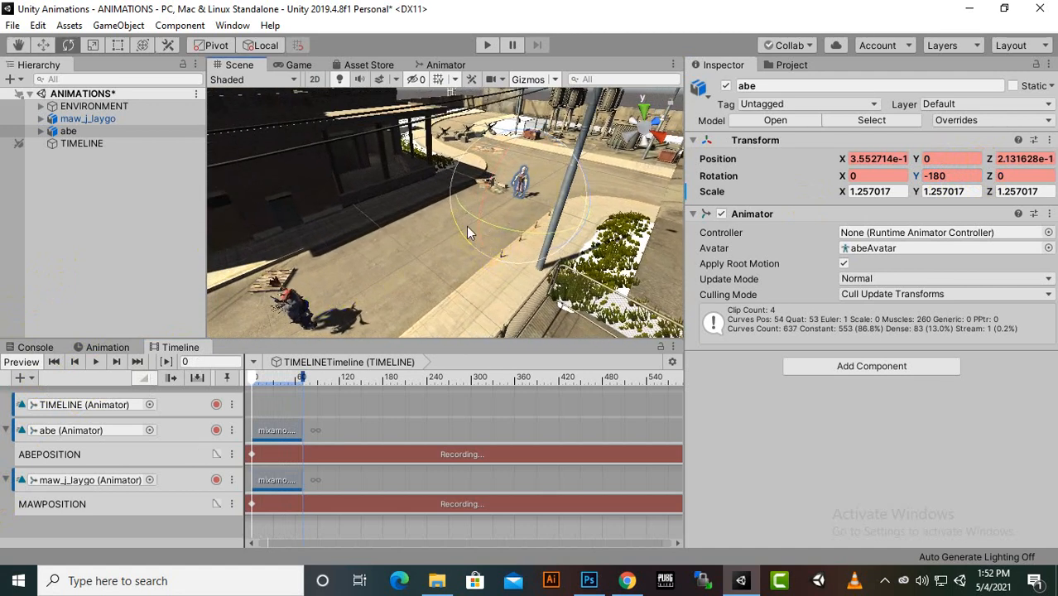
left_click(96, 363)
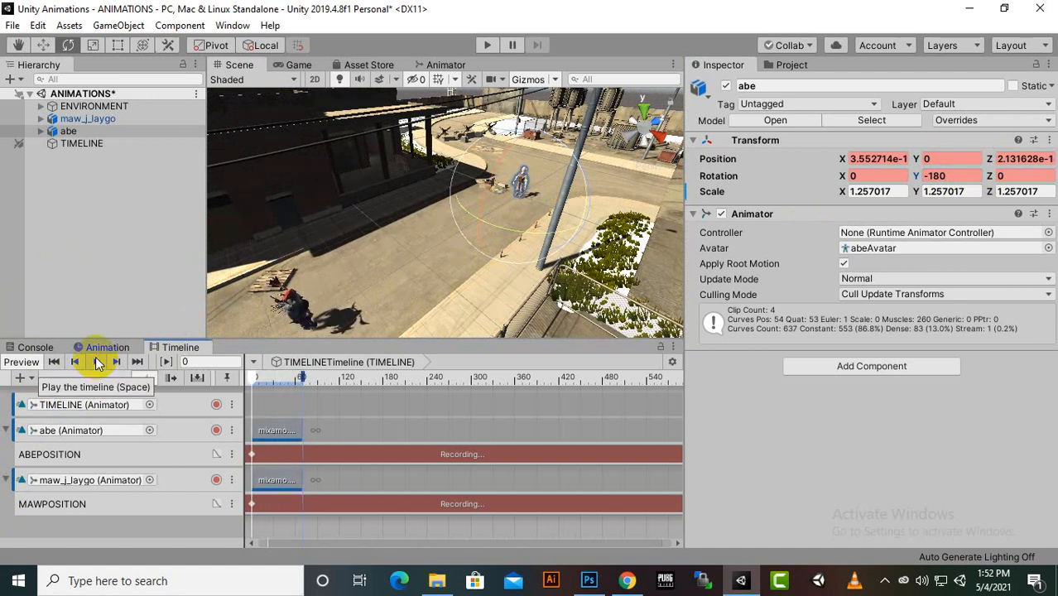
left_click(97, 363)
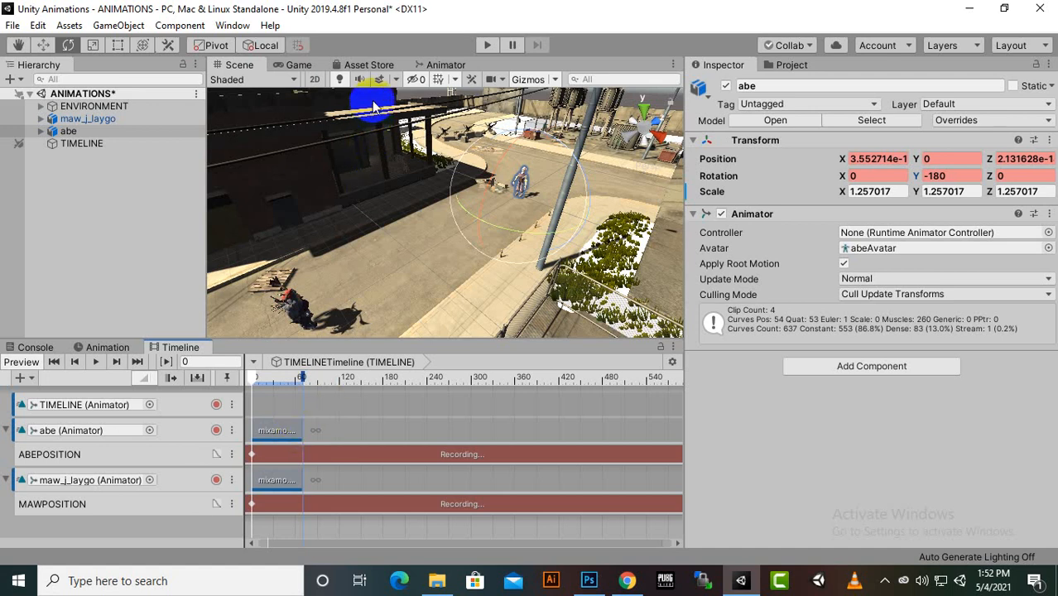
Check the loop settings in the walk asset's animation import settings and preview its clip
left_click(792, 66)
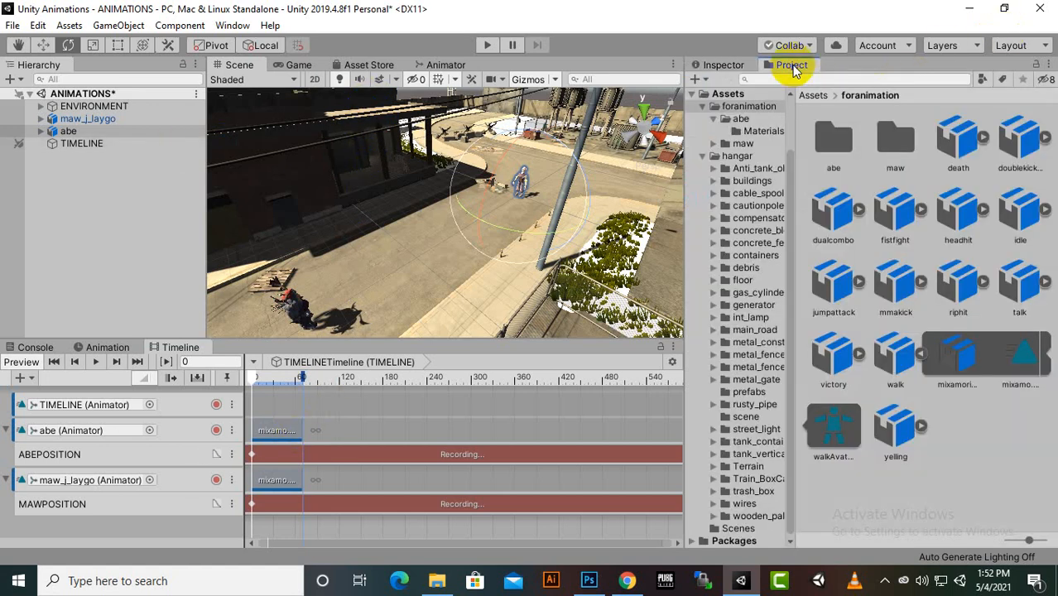
left_click(898, 362)
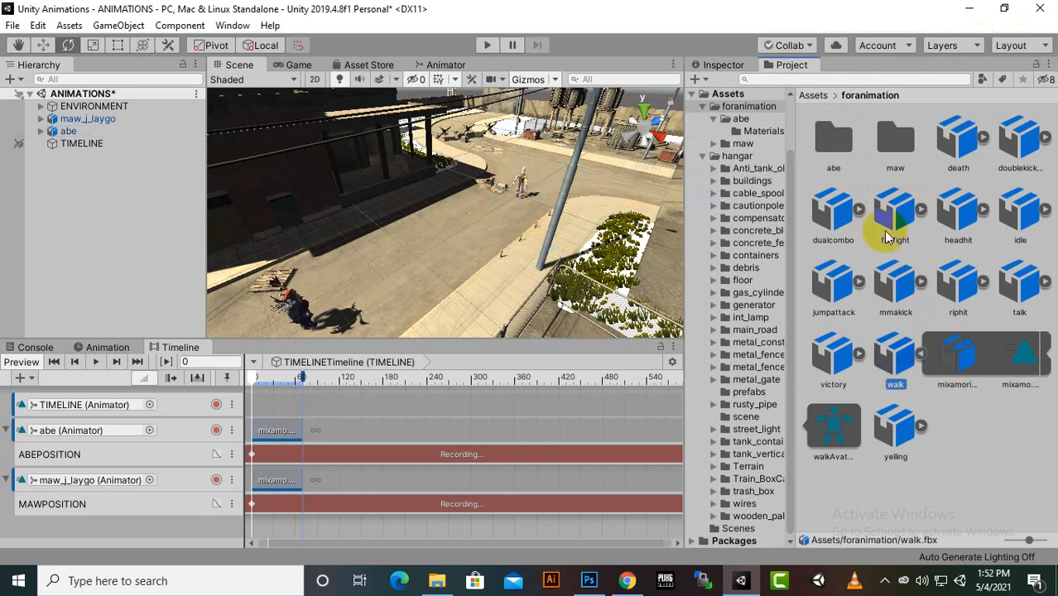
left_click(720, 67)
left_click(877, 128)
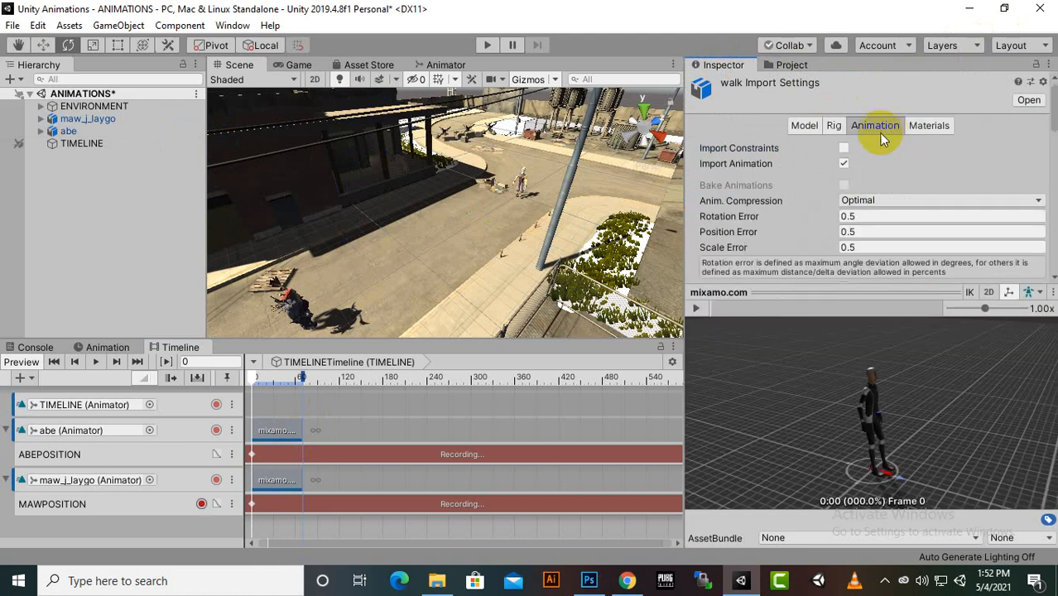
scroll(802, 235, "down", 8)
scroll(820, 166, "up", 3)
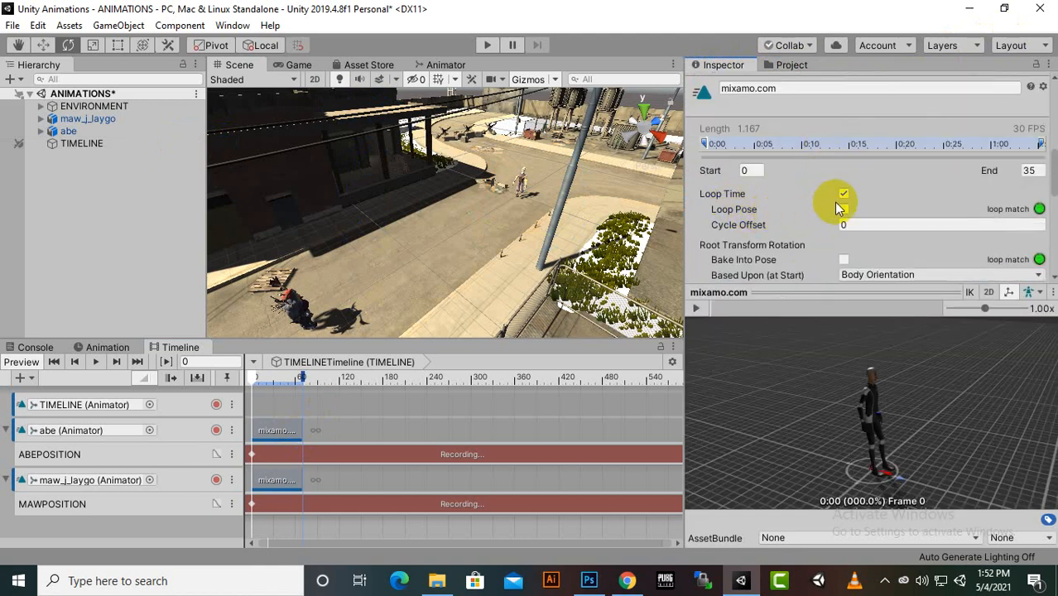
left_click(697, 308)
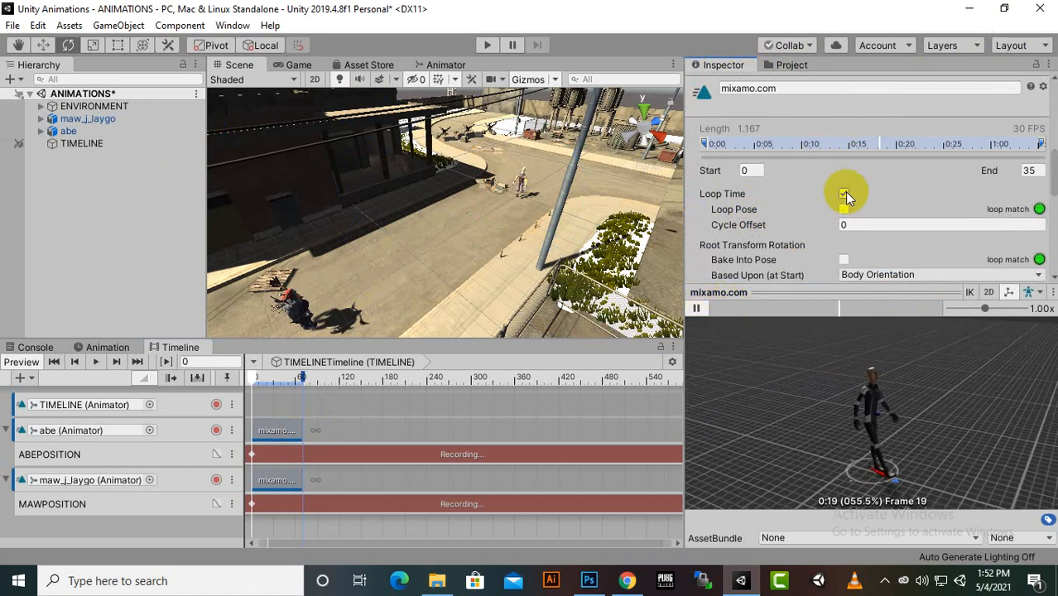
left_click(696, 308)
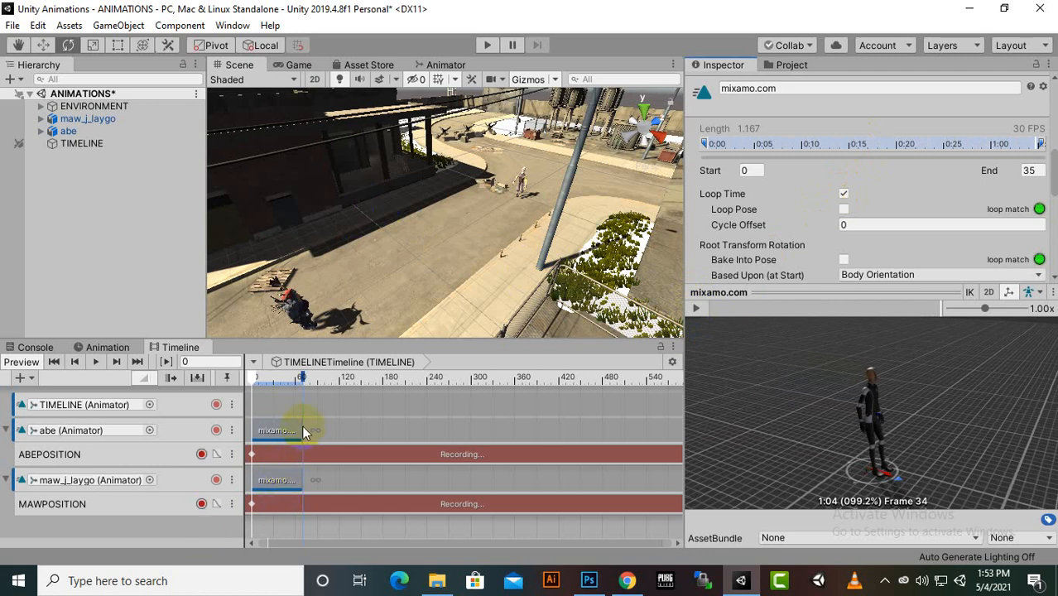
Lengthen the walk clips of abe and maw_j_laygo so that both loop and end at frame 147
left_click_drag(299, 426, 381, 437)
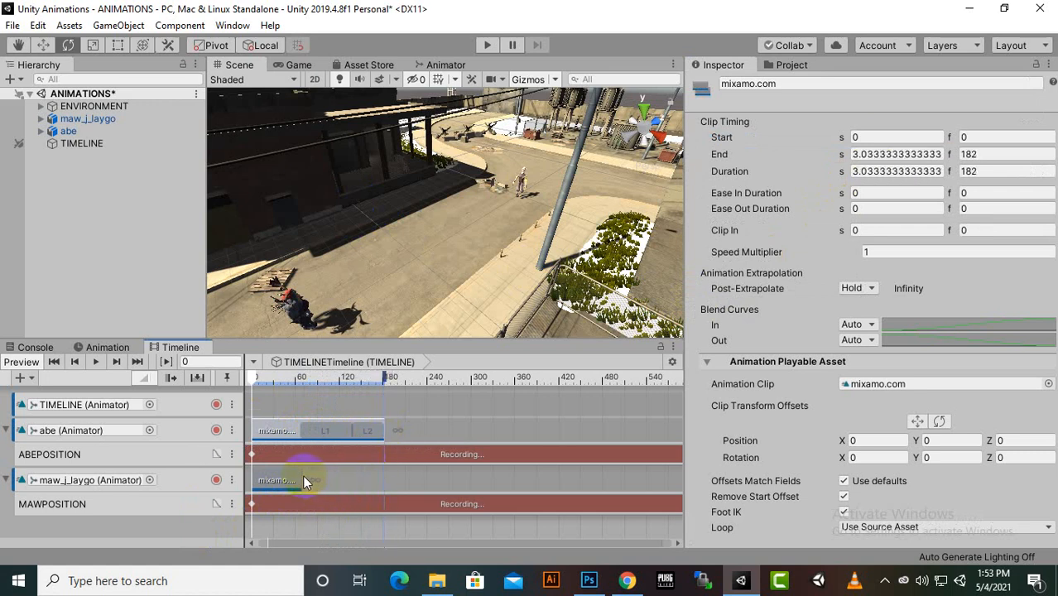
left_click_drag(305, 477, 379, 475)
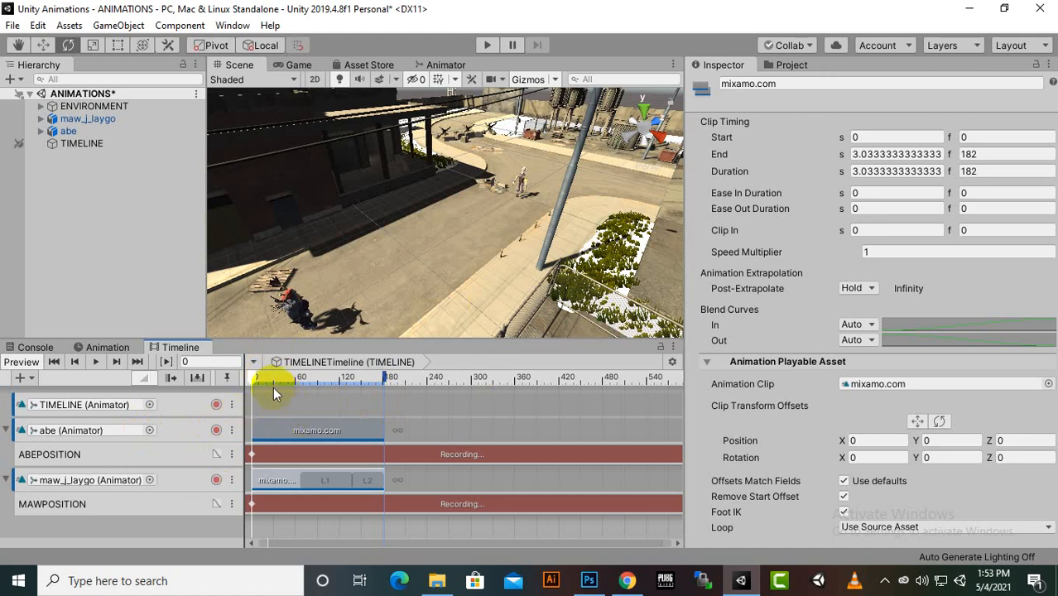
left_click_drag(249, 380, 354, 426)
left_click(386, 428)
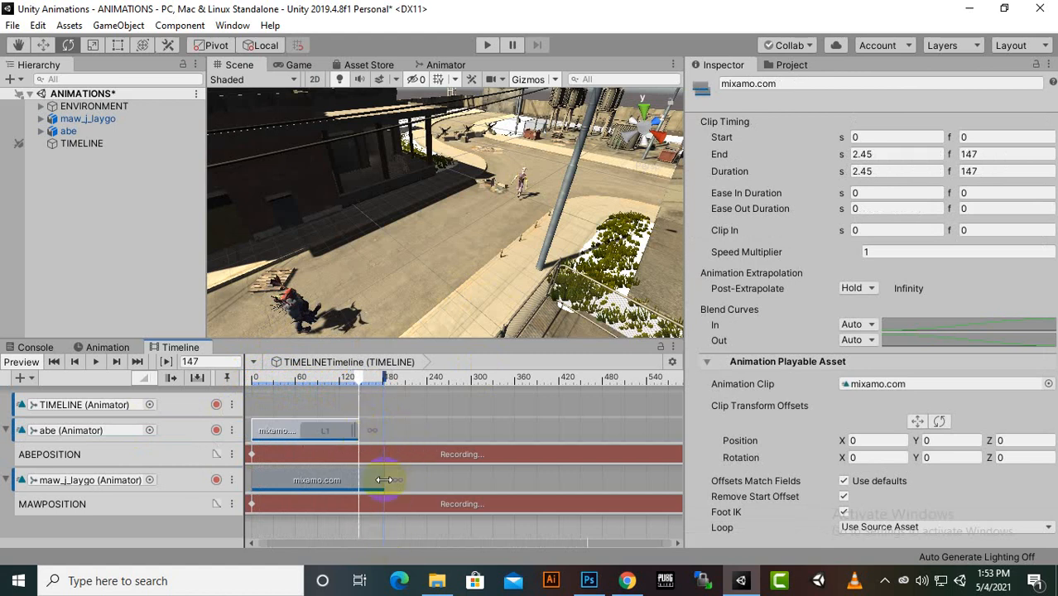
left_click_drag(384, 481, 363, 487)
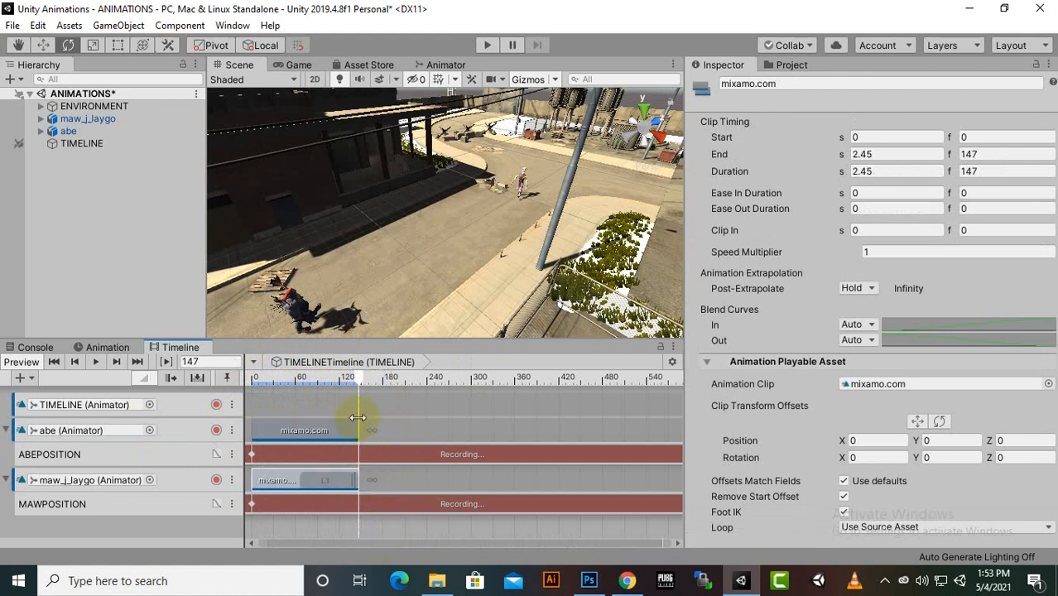
At frame 144, move maw_j_laygo along the road toward abe to about Z -11.02, recording the position on MAWPOSITION
left_click_drag(364, 381, 356, 391)
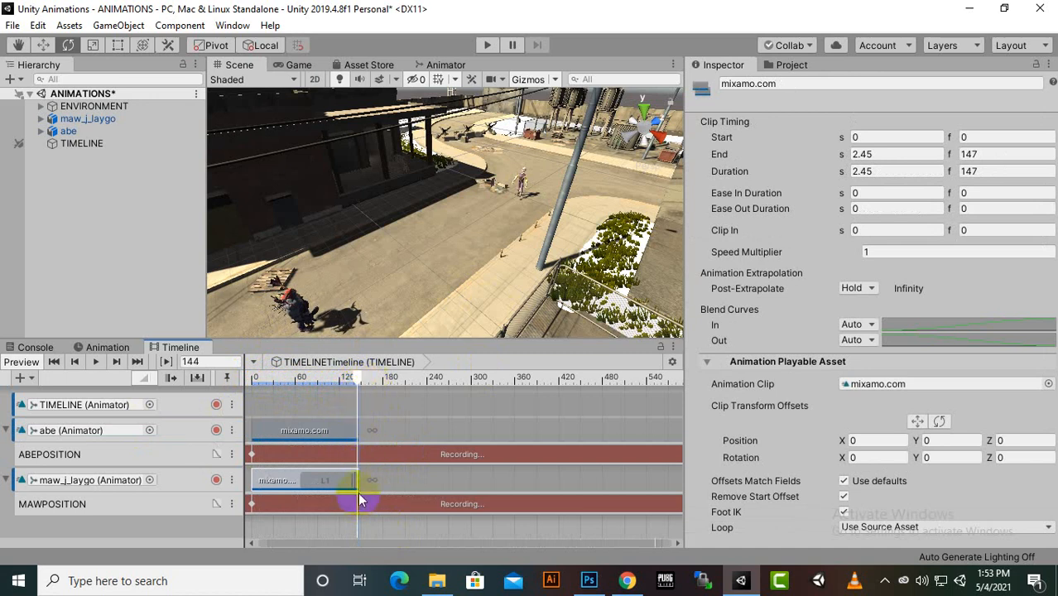
left_click(289, 303)
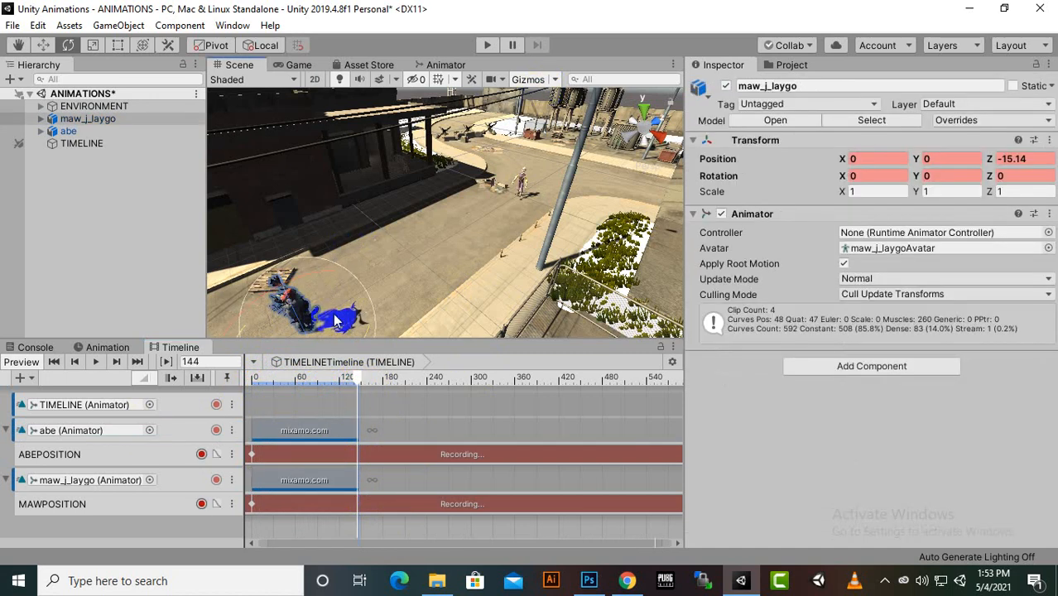
left_click(43, 46)
left_click_drag(374, 291, 583, 199)
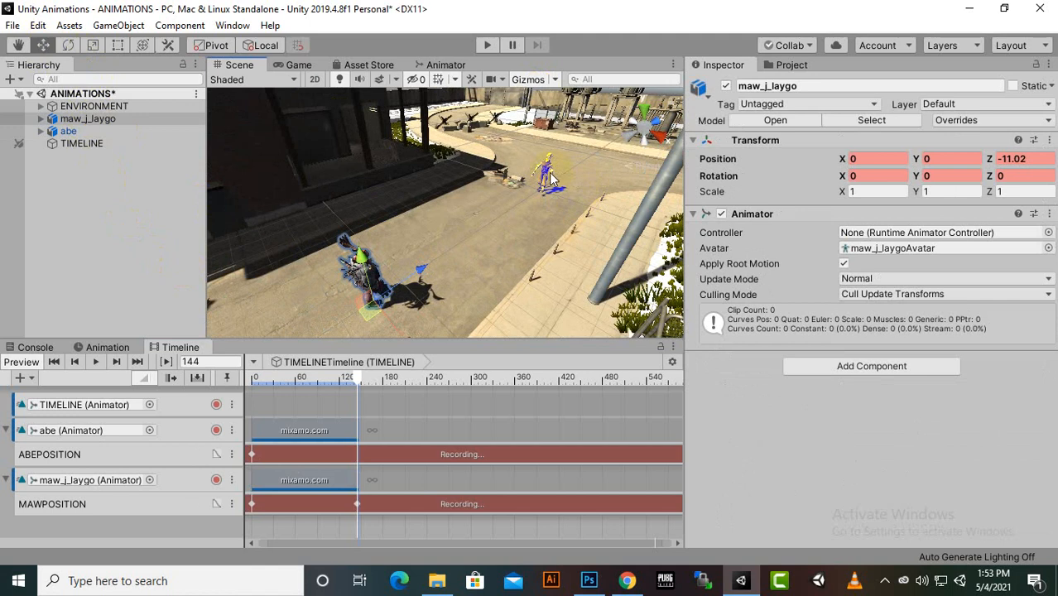
At frame 144, move abe along the road close to maw_j_laygo, to about Z -8.92, recording the position on ABEPOSITION
left_click(547, 176)
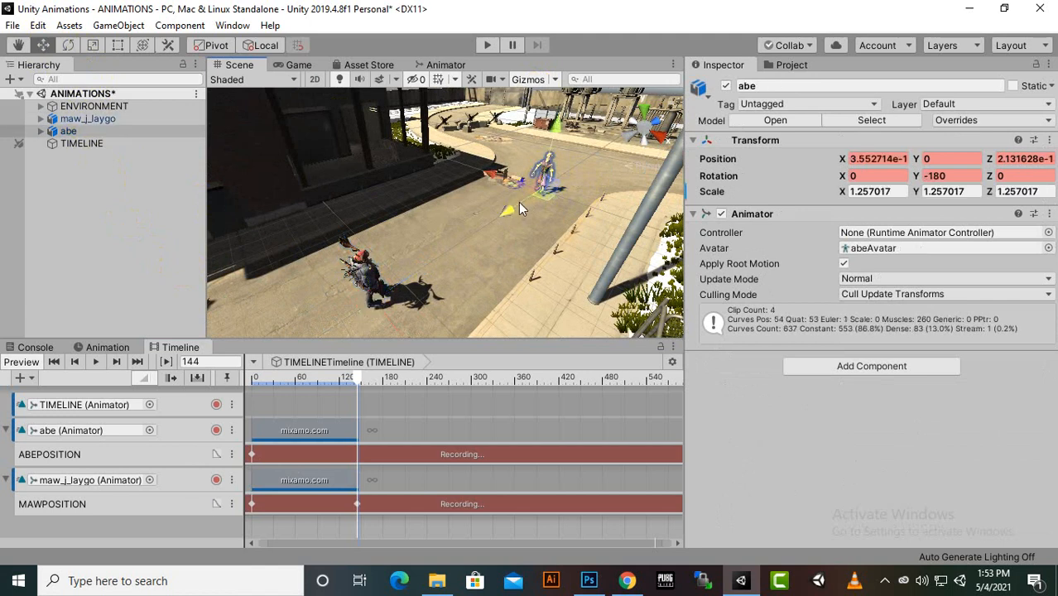
left_click_drag(545, 189, 443, 256)
scroll(443, 257, "up", 3)
middle_click_drag(442, 256, 440, 219)
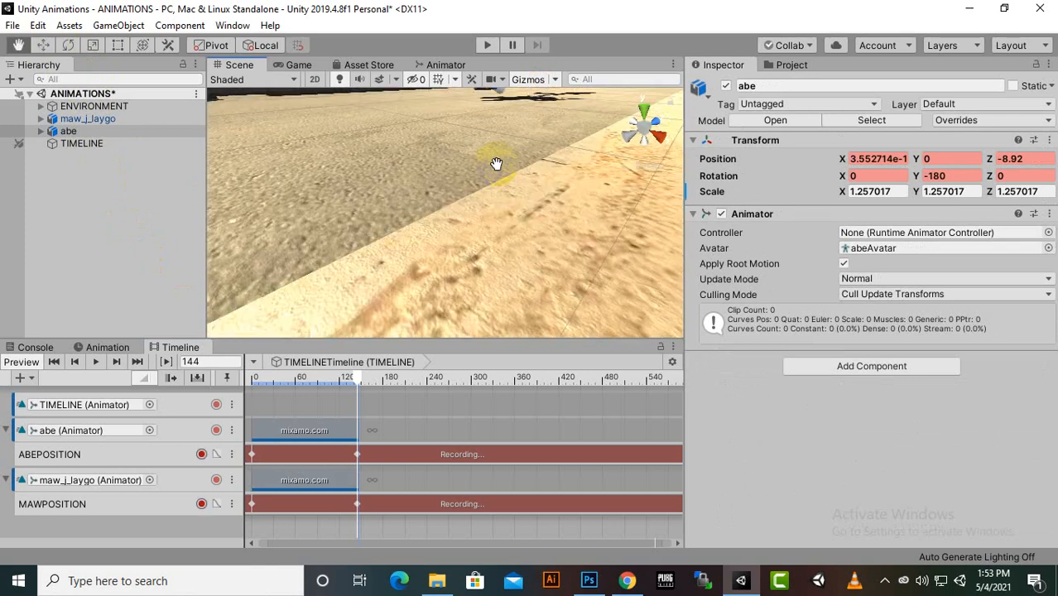
scroll(439, 222, "up", 5)
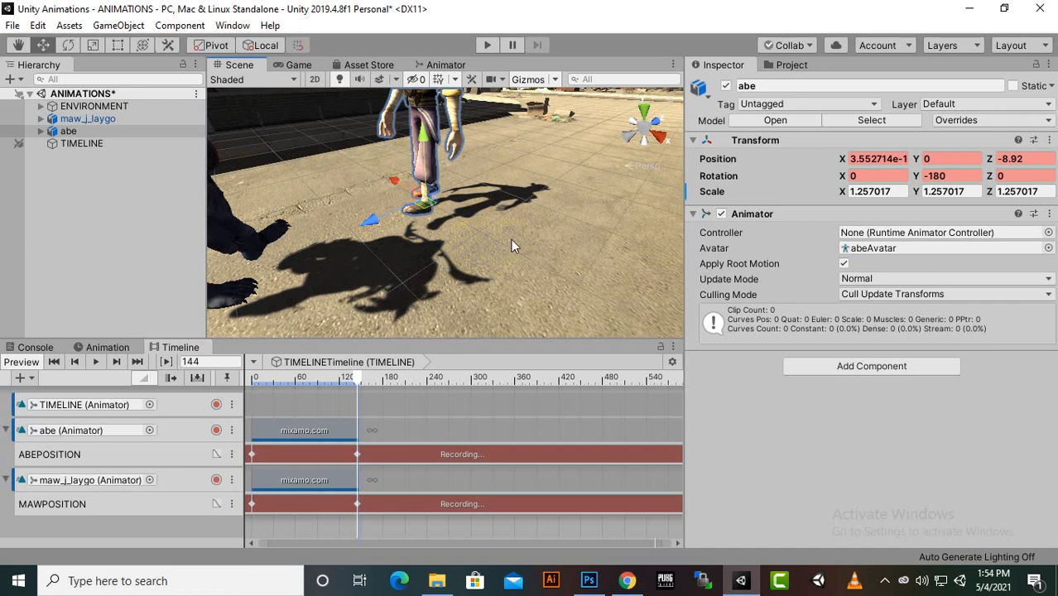
scroll(511, 239, "down", 6)
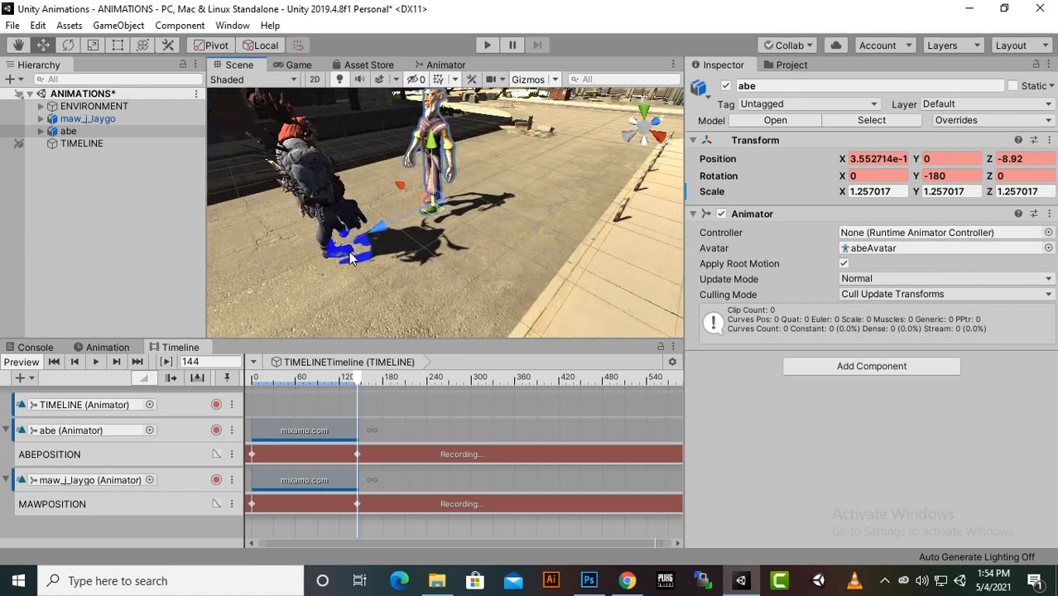
Raise the ENVIRONMENT object to about Y 10.5 and check the ground level at the characters' feet
double_click(119, 112)
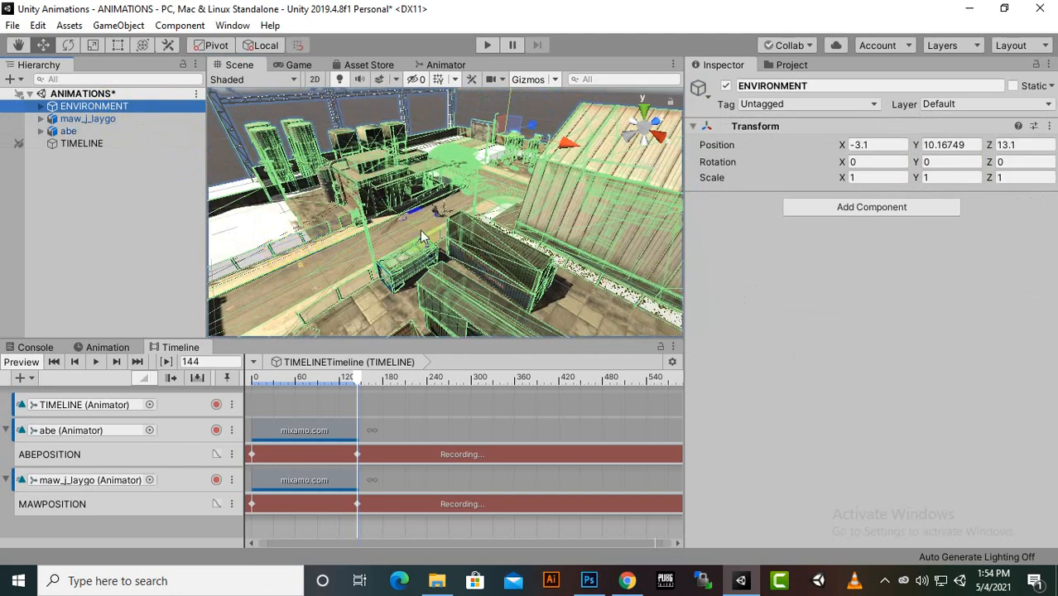
scroll(421, 232, "up", 3)
middle_click_drag(452, 230, 490, 203)
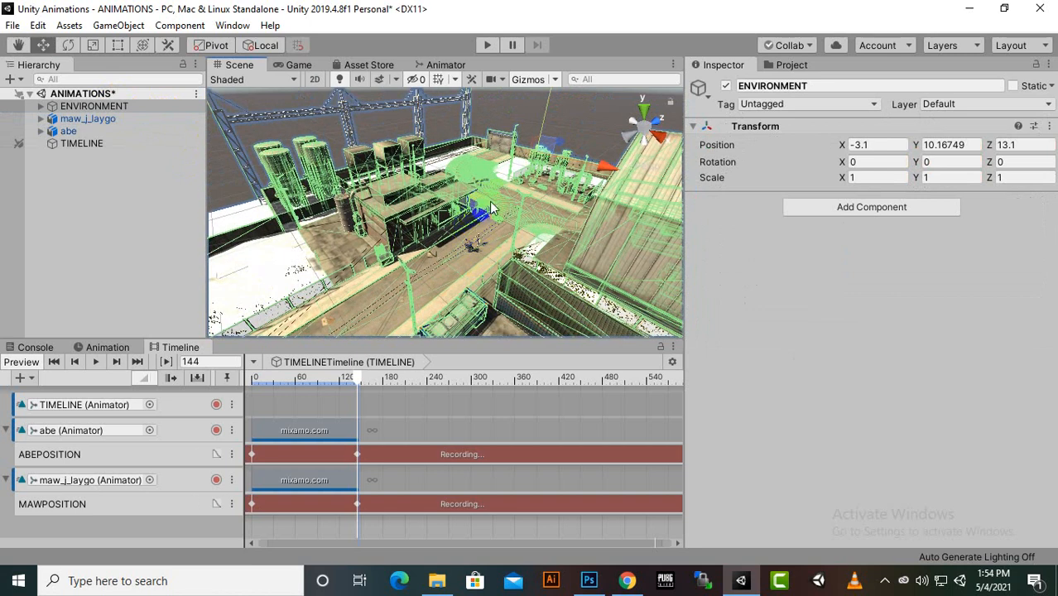
scroll(552, 131, "up", 5)
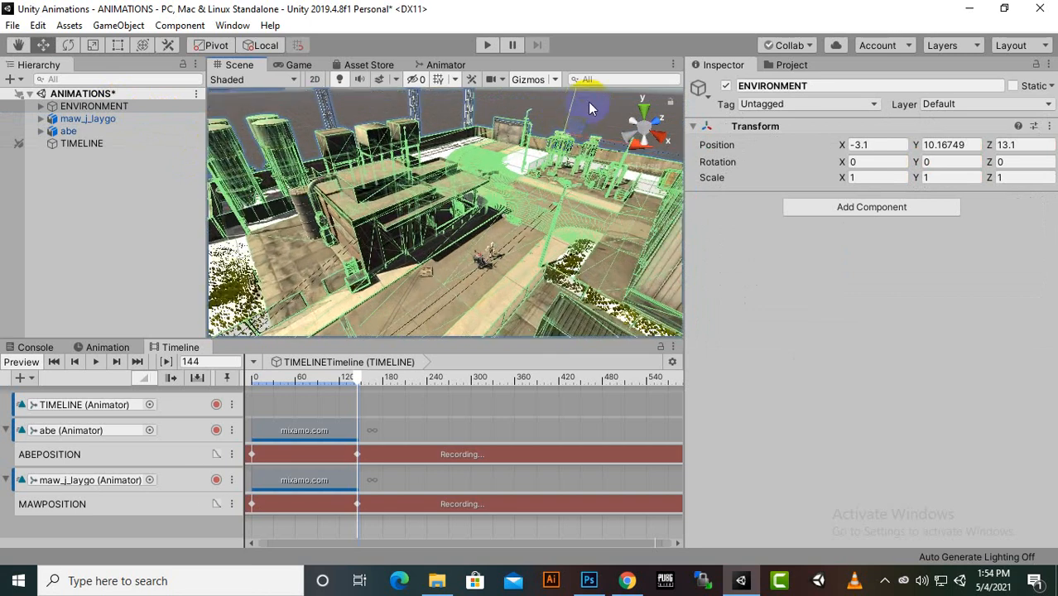
left_click_drag(574, 102, 573, 99)
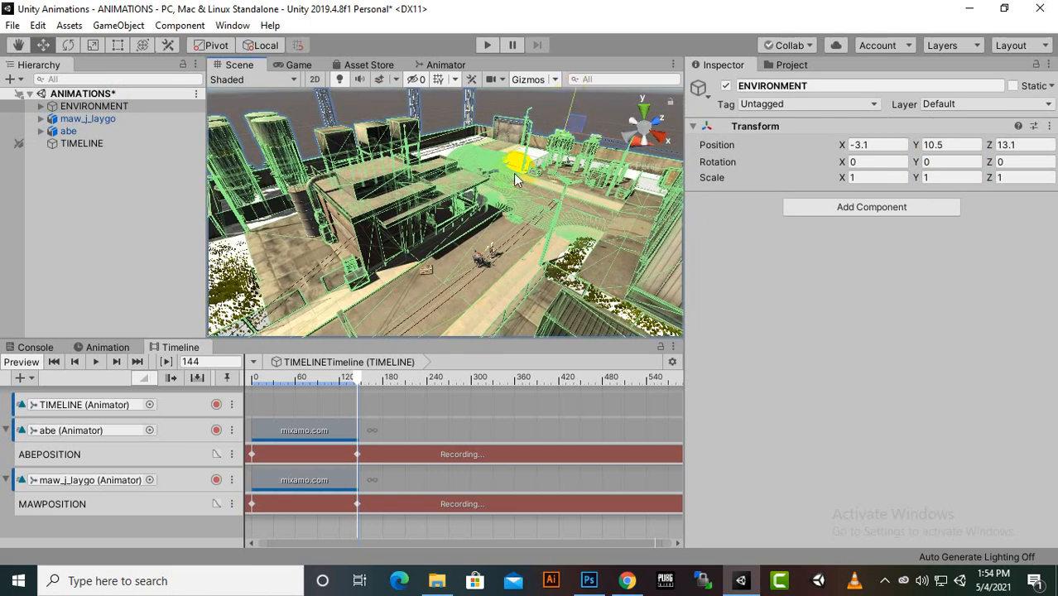
scroll(513, 174, "up", 6)
middle_click_drag(520, 228, 467, 163)
scroll(463, 162, "up", 2)
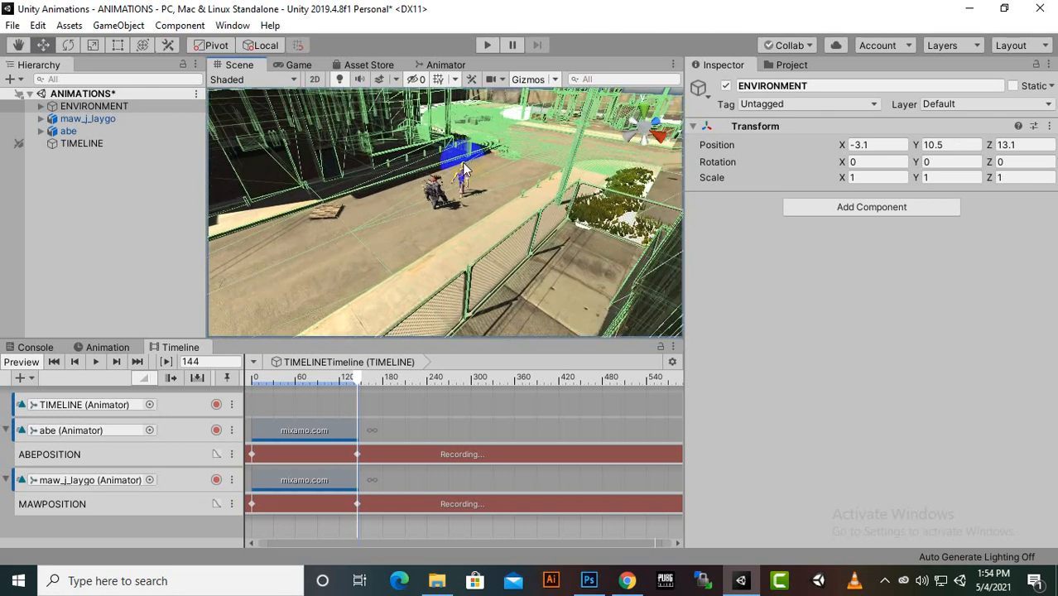
scroll(463, 169, "up", 8)
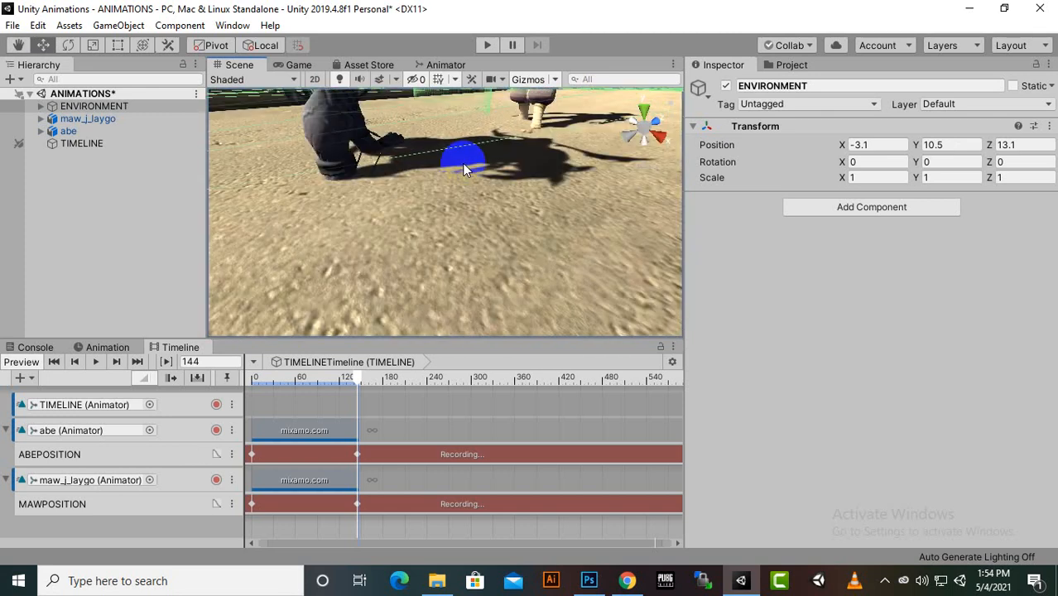
Examine both characters and their footing on the road from above and at ground level
middle_click_drag(463, 168, 451, 260)
scroll(475, 224, "down", 5)
scroll(451, 259, "down", 4)
scroll(468, 224, "down", 4)
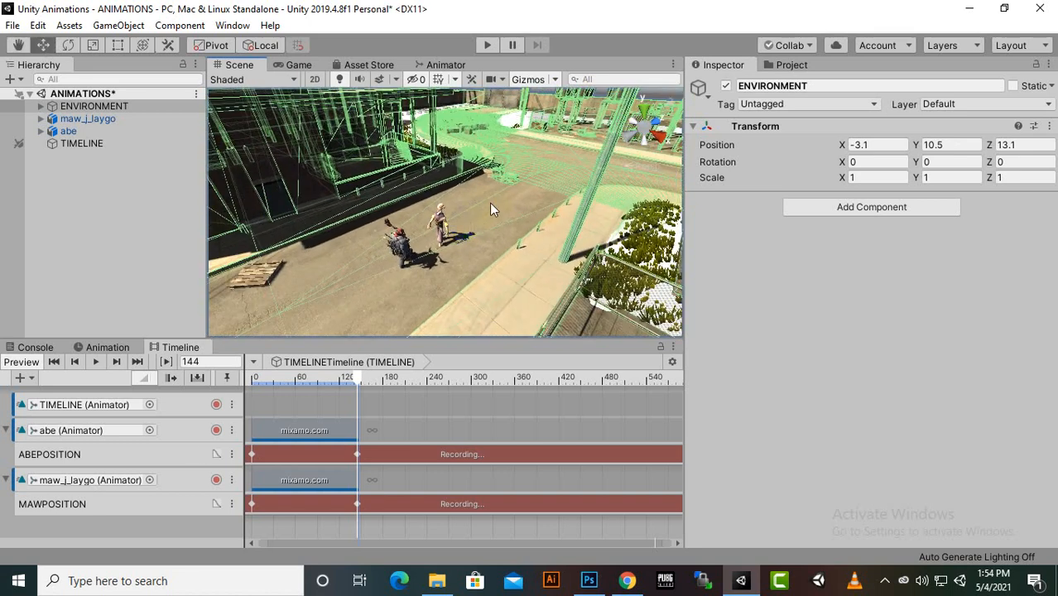
scroll(490, 203, "down", 7)
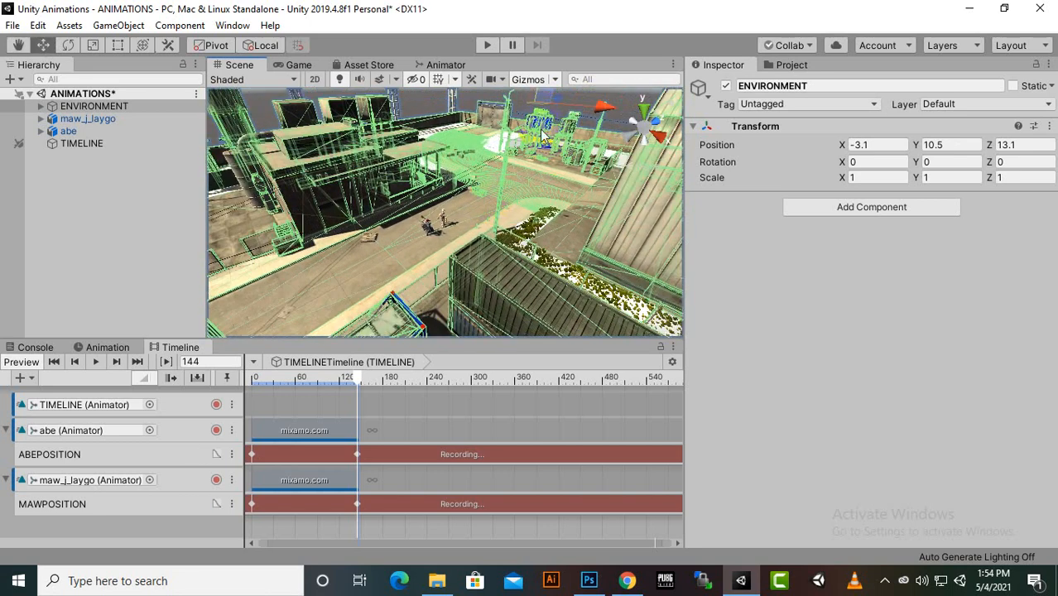
left_click_drag(450, 188, 566, 198, "alt")
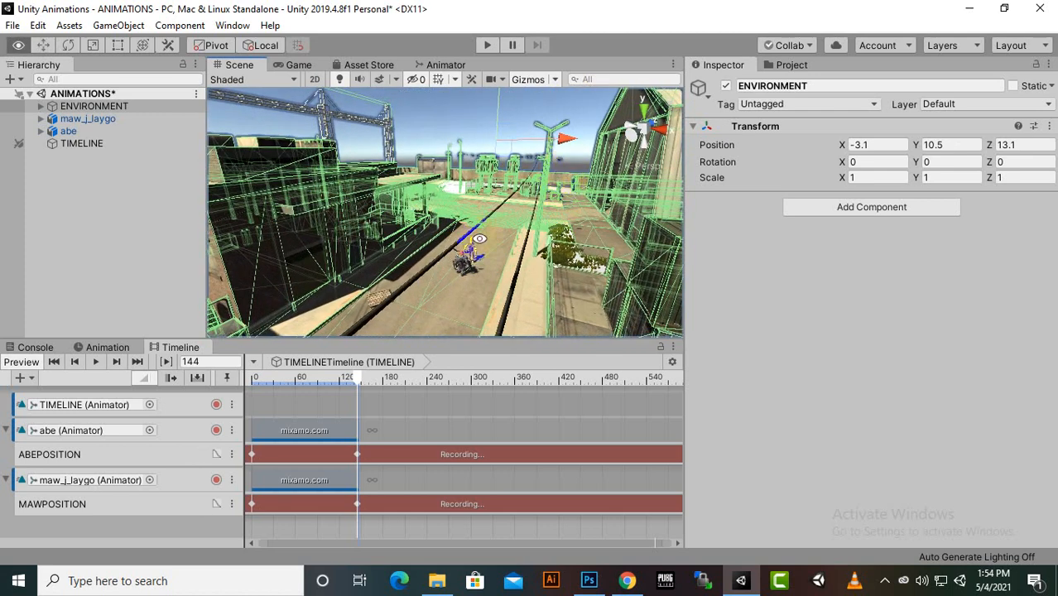
scroll(480, 245, "up", 7)
middle_click_drag(630, 236, 632, 202)
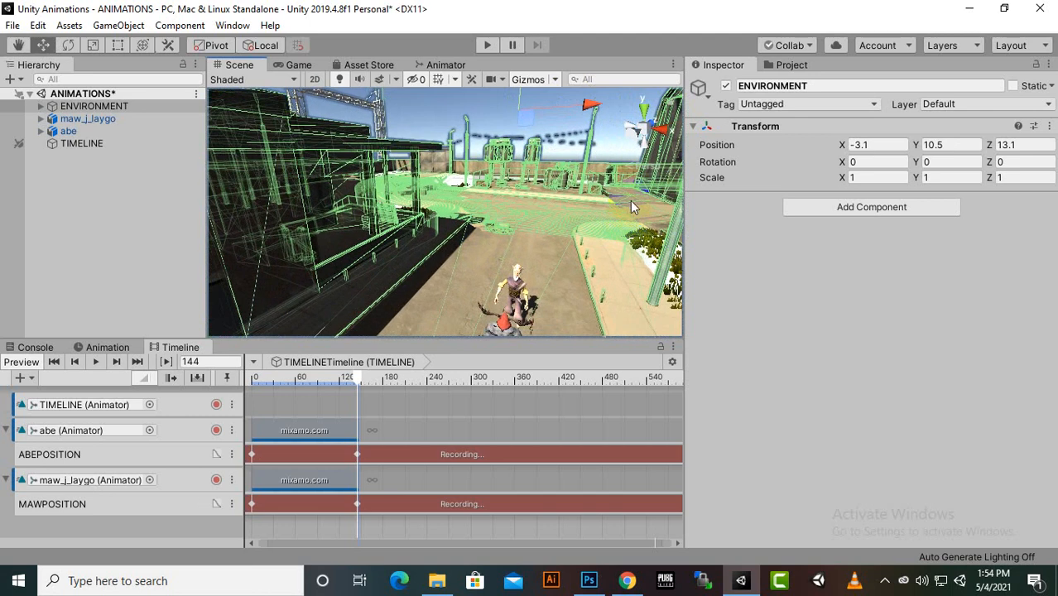
middle_click_drag(567, 202, 566, 202)
left_click_drag(567, 202, 573, 134, "alt")
scroll(562, 139, "up", 3)
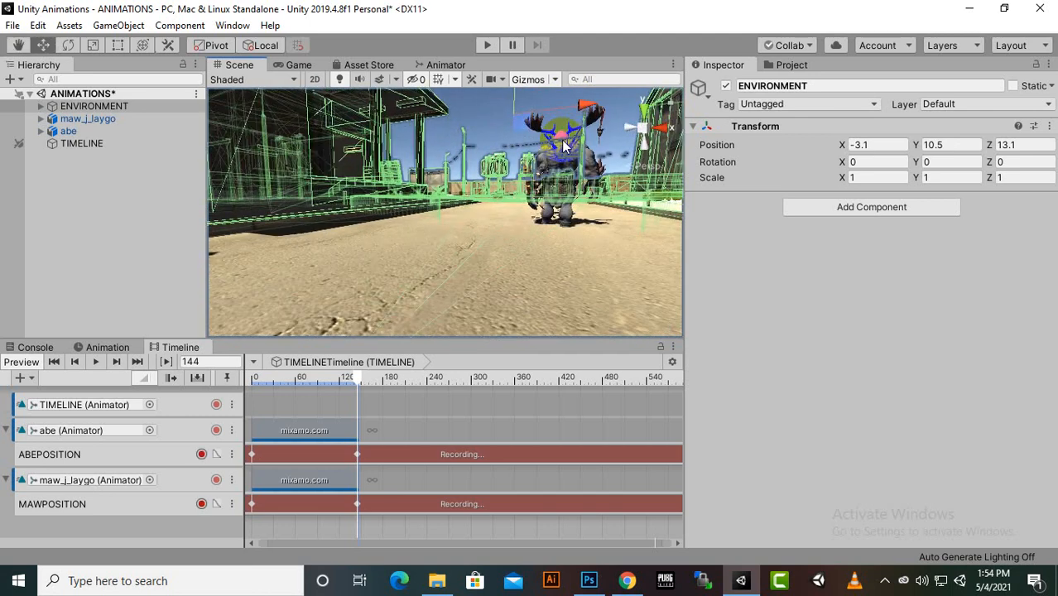
Lower the ENVIRONMENT object to about Y 10.32 to match the road surface to the characters' feet
left_click(516, 92)
left_click_drag(516, 92, 523, 160)
scroll(524, 218, "up", 2)
middle_click_drag(524, 217, 491, 224, "alt")
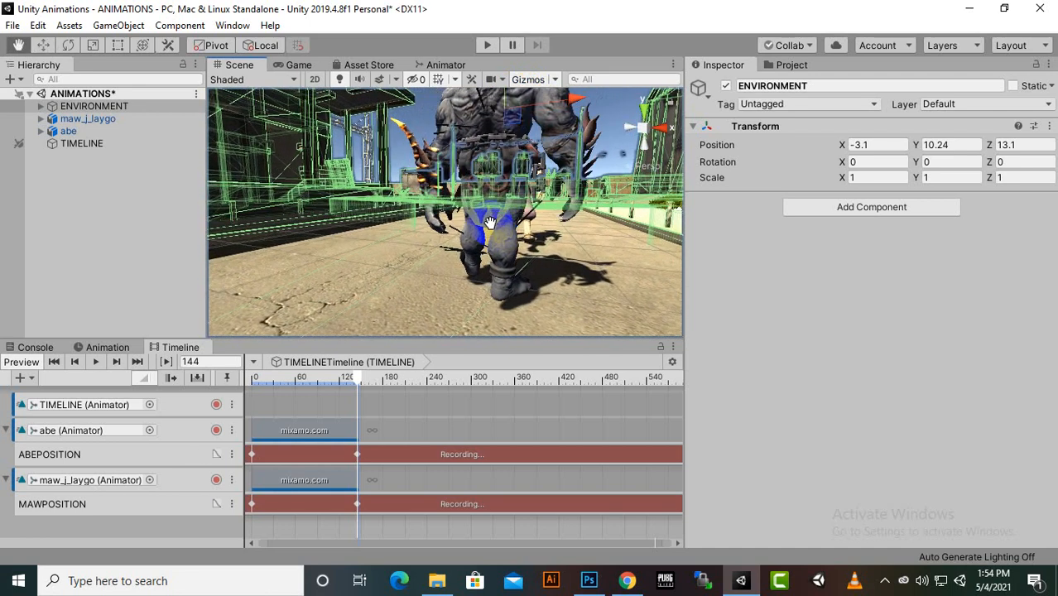
left_click_drag(505, 91, 447, 322)
scroll(463, 267, "down", 2)
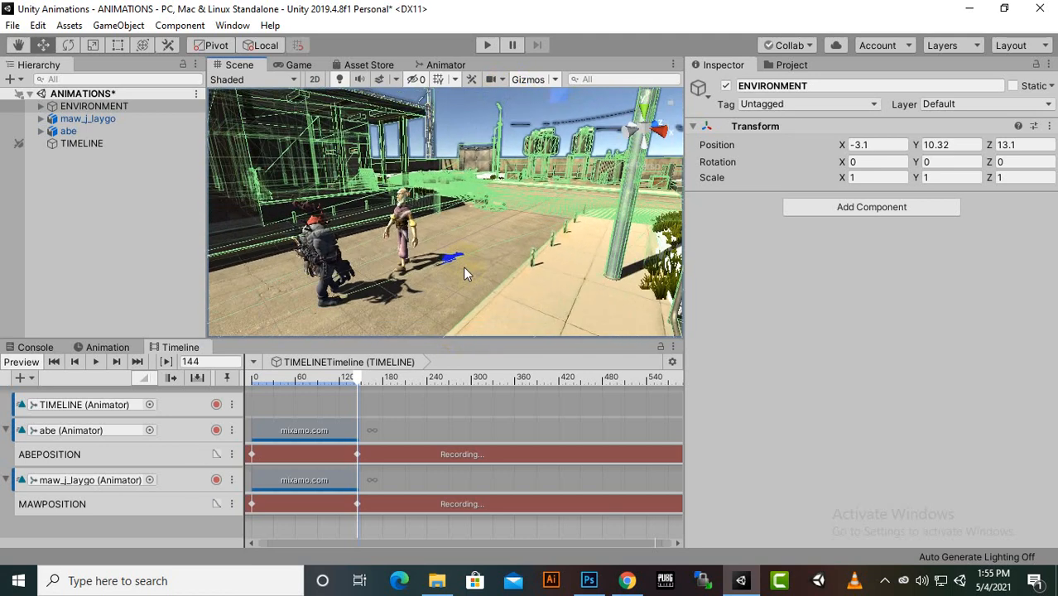
scroll(463, 269, "up", 4)
scroll(464, 269, "up", 4)
middle_click_drag(466, 273, 527, 217)
scroll(514, 217, "down", 3)
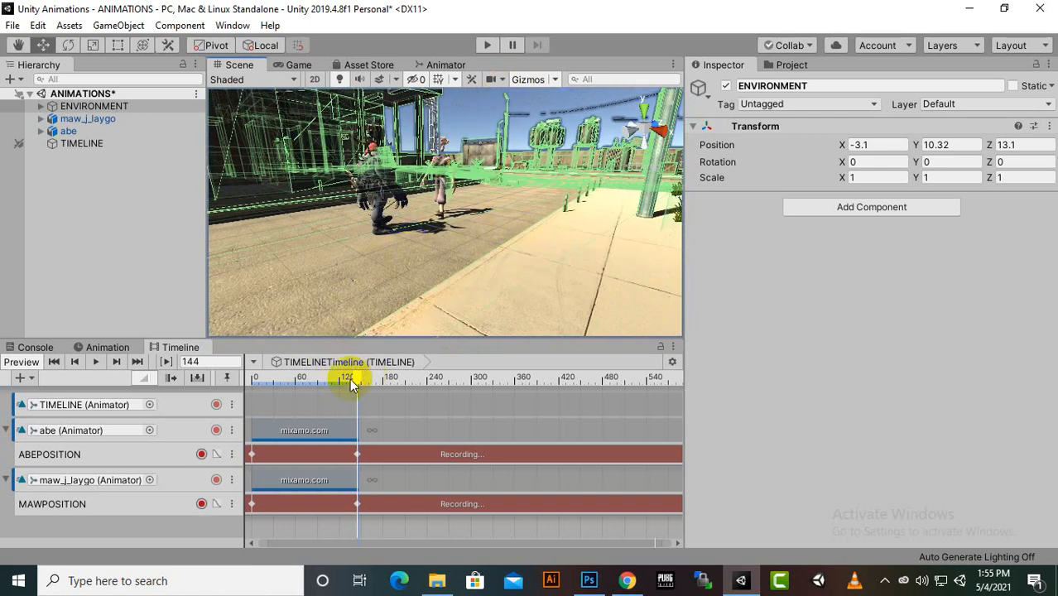
Return the timeline to frame 0 and play it, viewing both characters on the road
left_click_drag(354, 377, 253, 380)
scroll(400, 288, "down", 3)
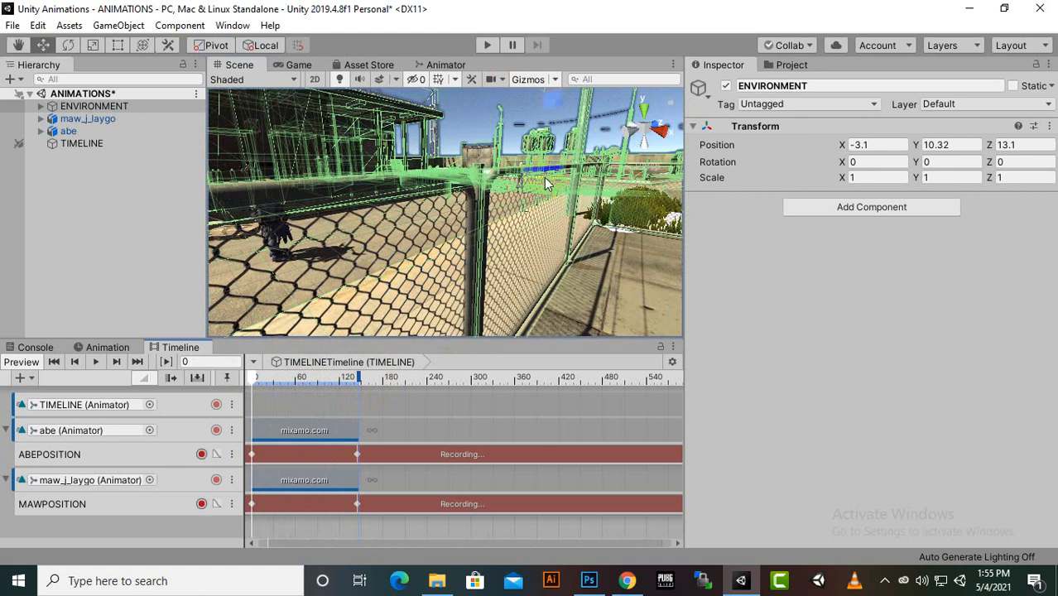
right_click_drag(544, 178, 394, 258)
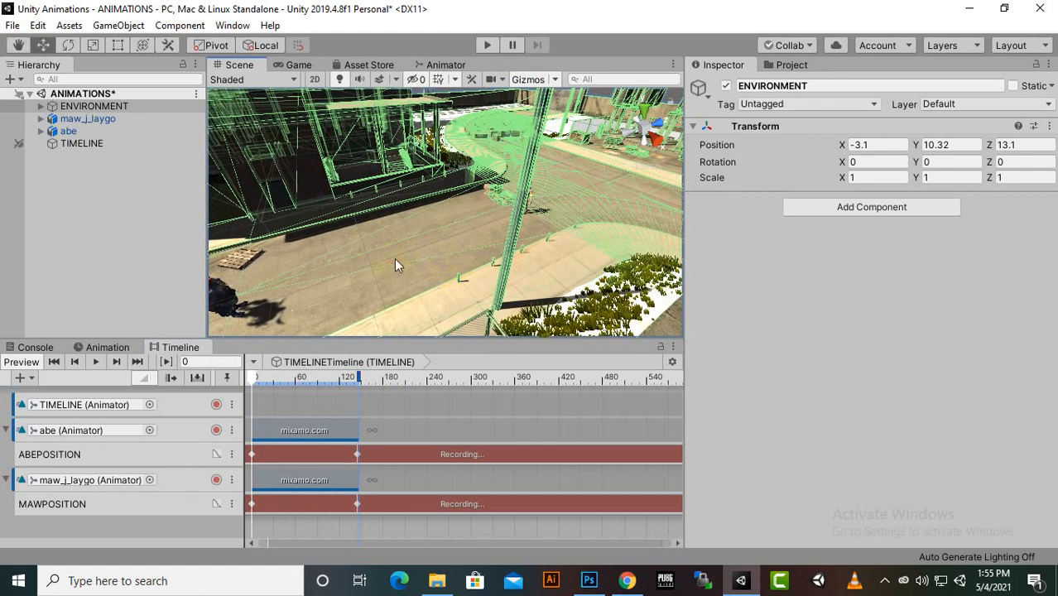
left_click(394, 259)
middle_click_drag(479, 251, 535, 209)
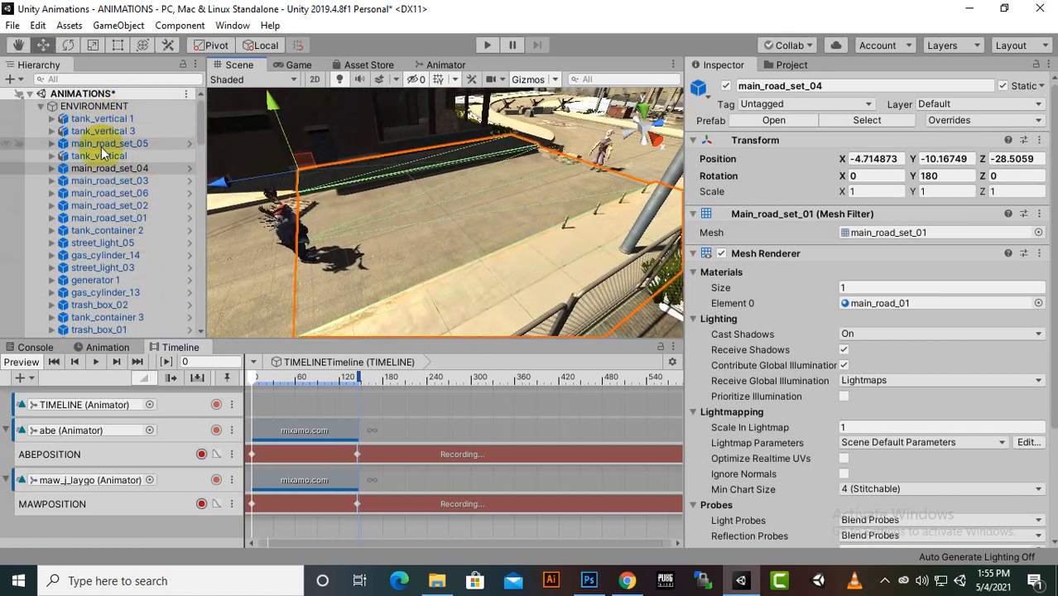
left_click(95, 361)
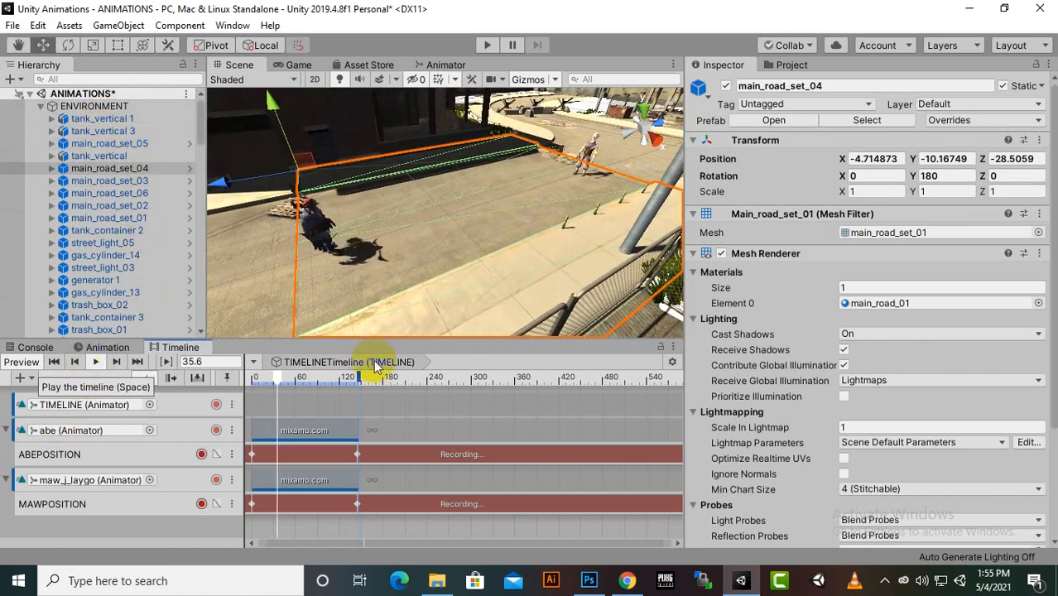
scroll(510, 283, "up", 1)
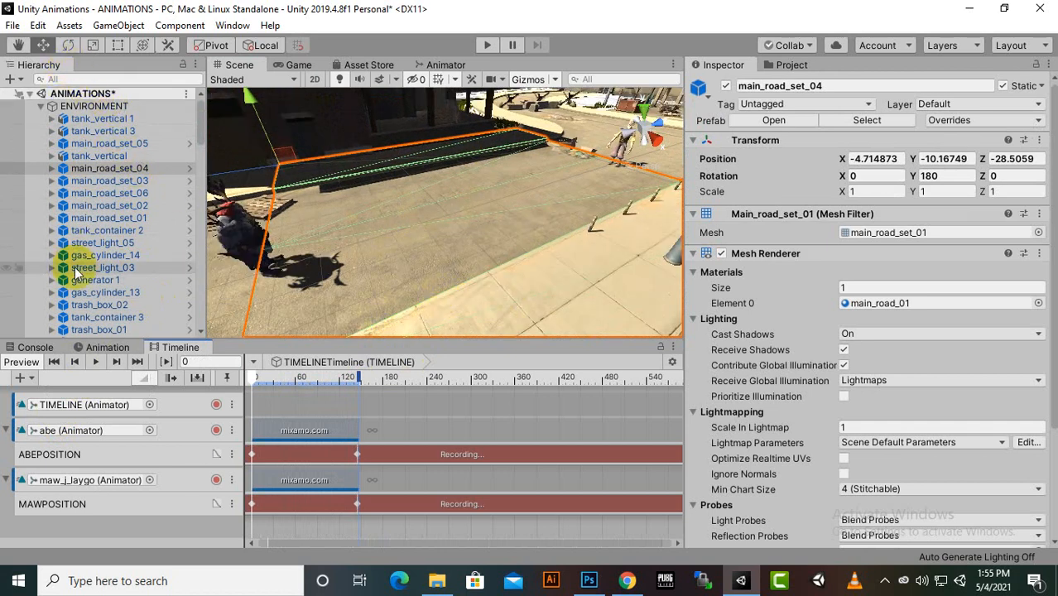
Replay the timeline from frame 0 and inspect maw_j_laygo's walk more closely
left_click(99, 362)
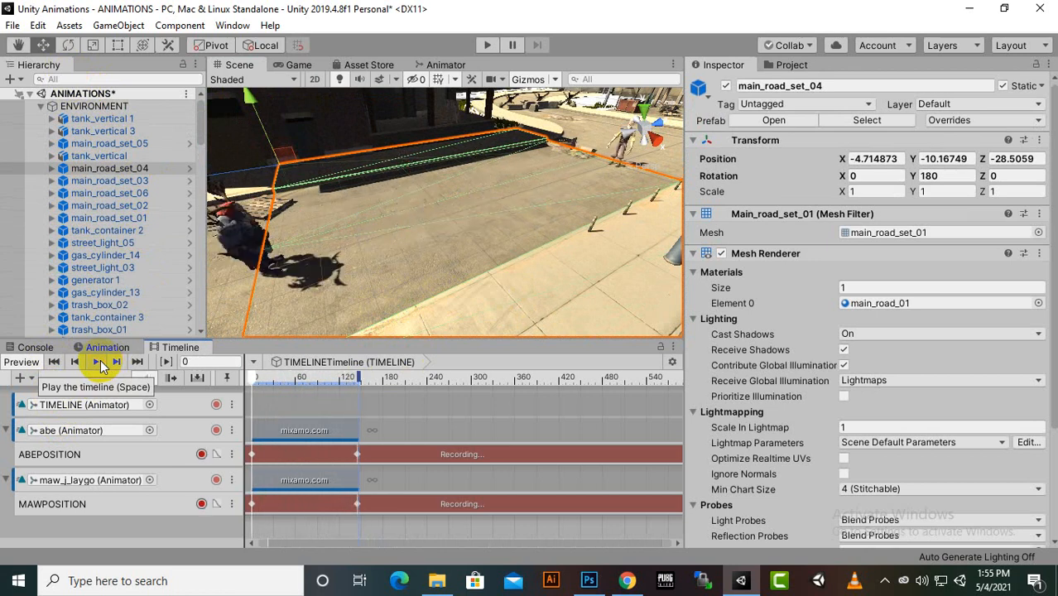
left_click(100, 361)
left_click(100, 361)
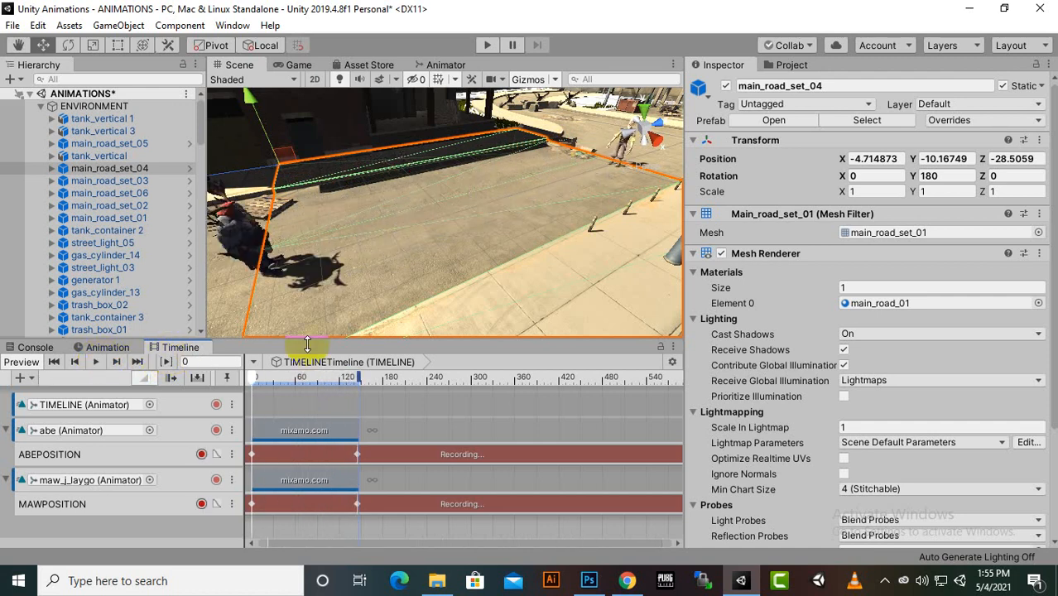
scroll(533, 271, "down", 3)
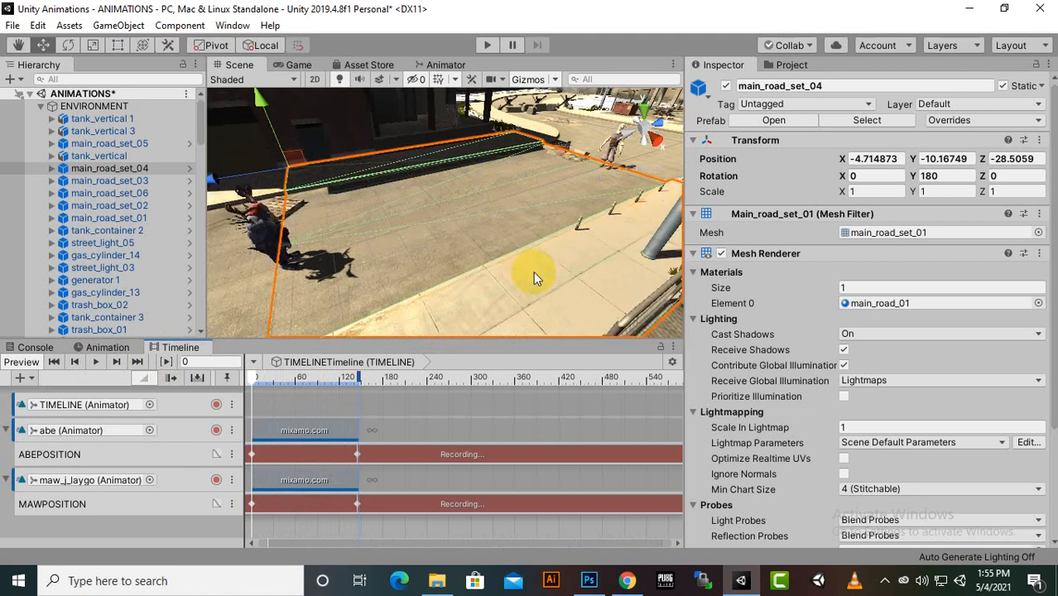
scroll(402, 186, "up", 2)
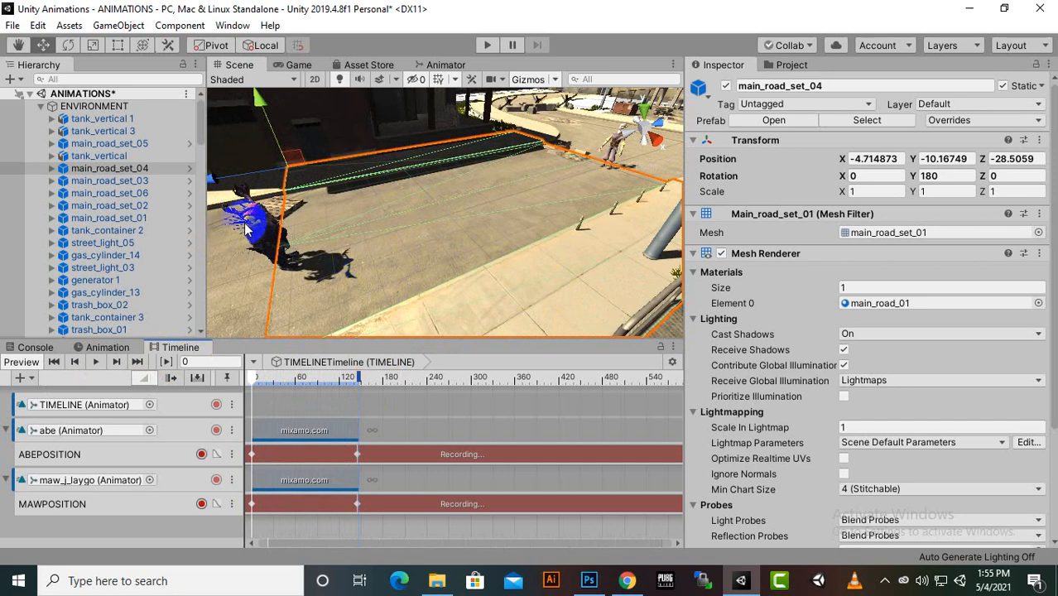
scroll(252, 227, "up", 2)
middle_click_drag(251, 227, 265, 200)
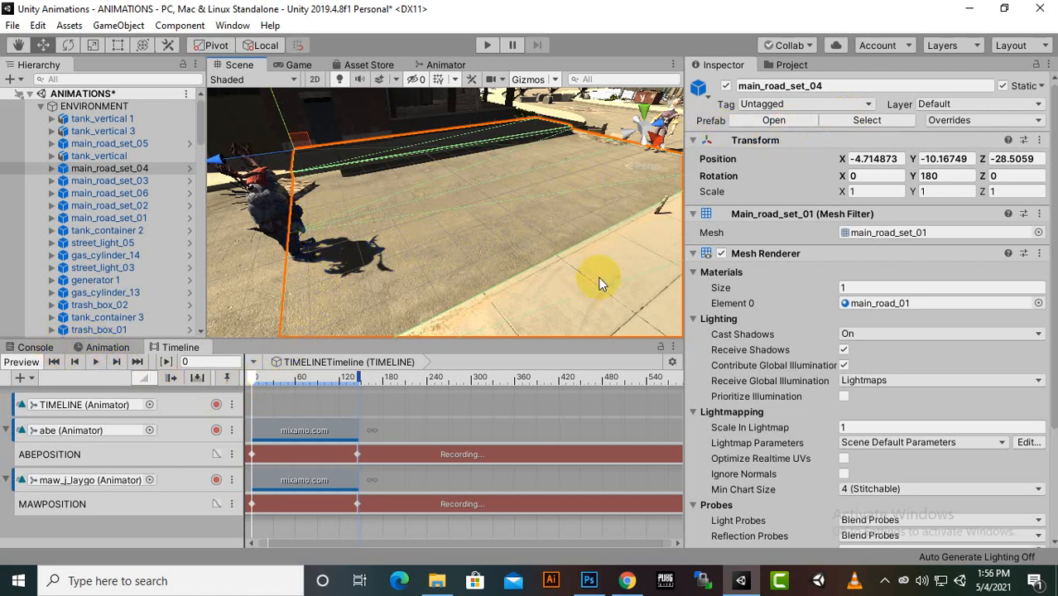
In the foranimation assets folder, collapse the walk asset, expand the idle asset and select its animation clip
left_click(787, 66)
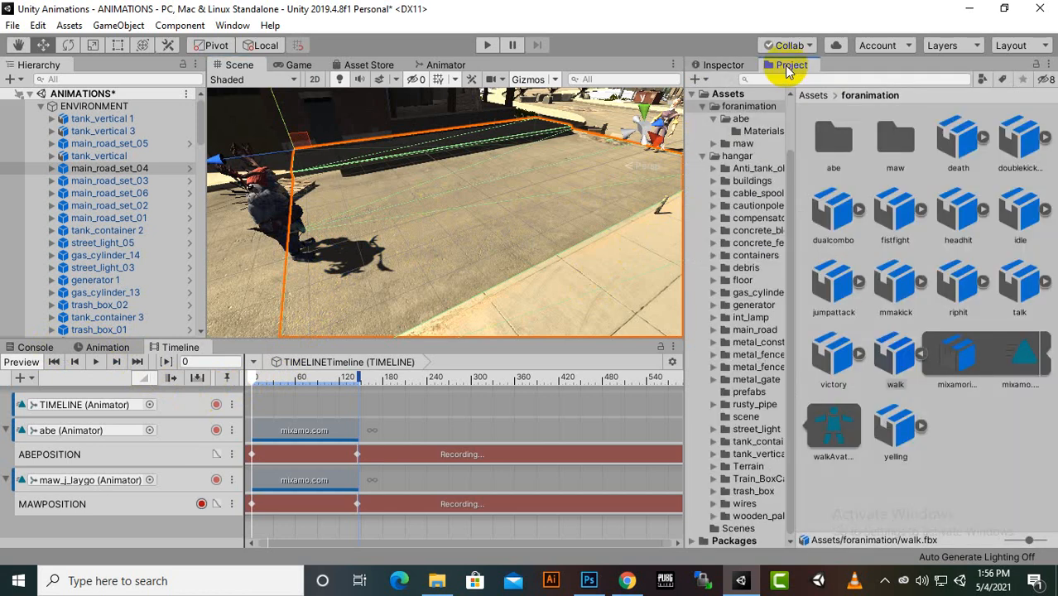
left_click(922, 353)
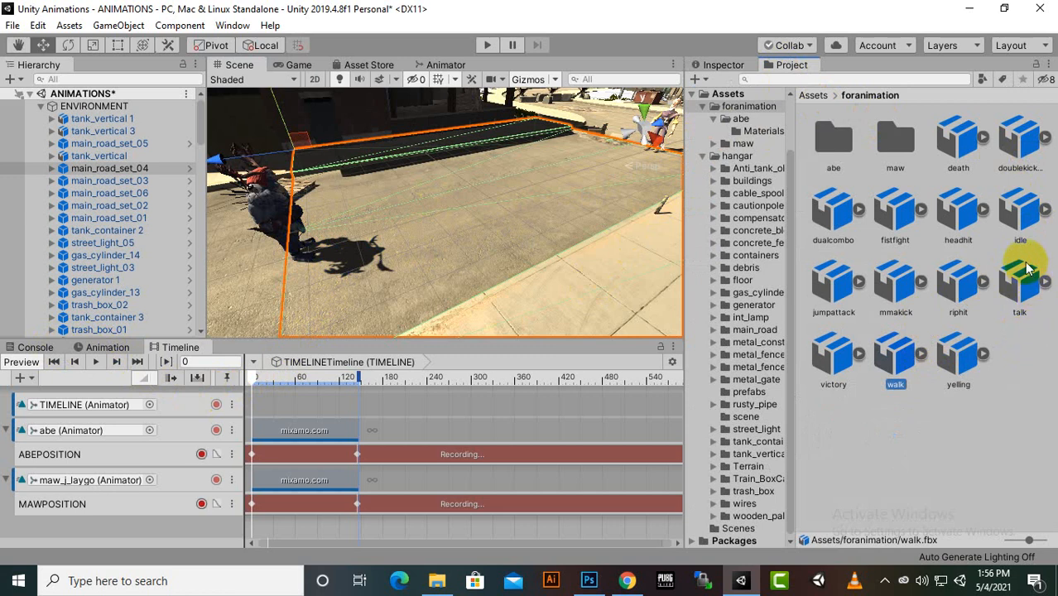
left_click(1044, 210)
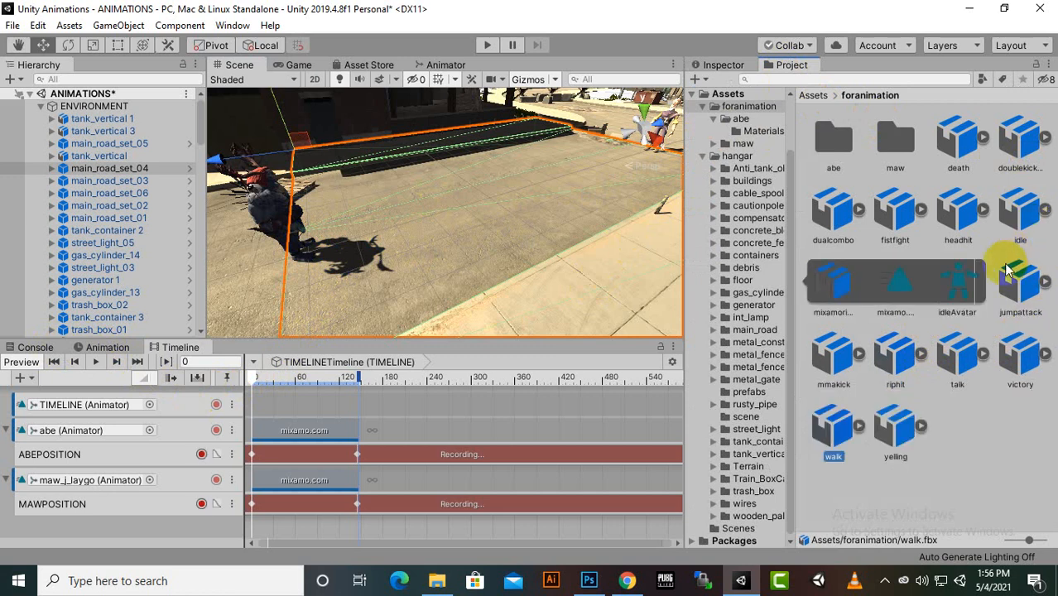
left_click(912, 295)
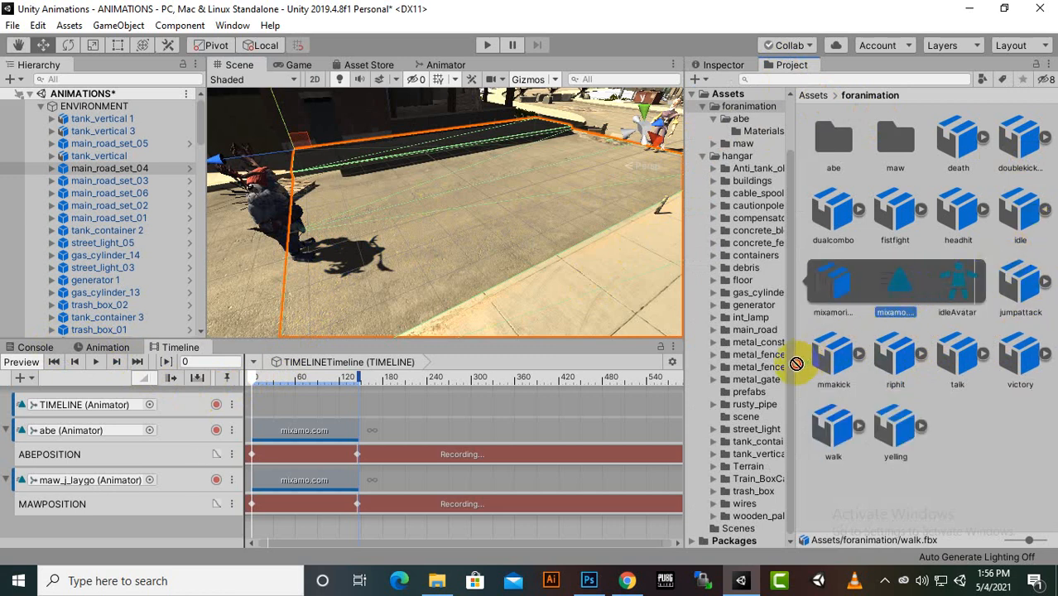
Try adding the idle animation clip to the MAWPOSITION track, and undo the addition
left_click_drag(778, 375, 385, 487)
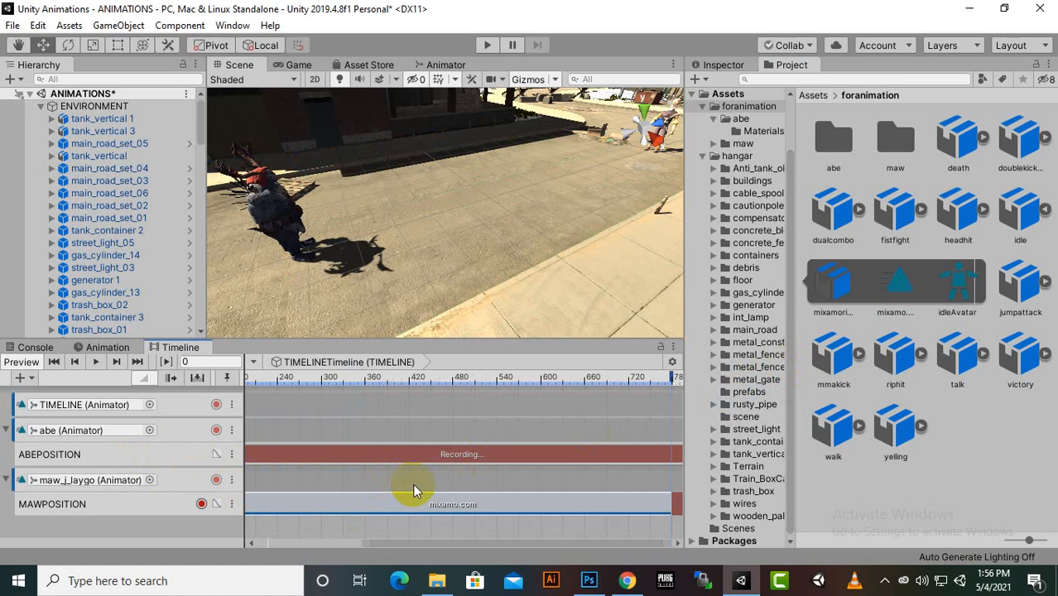
key("ctrl+z")
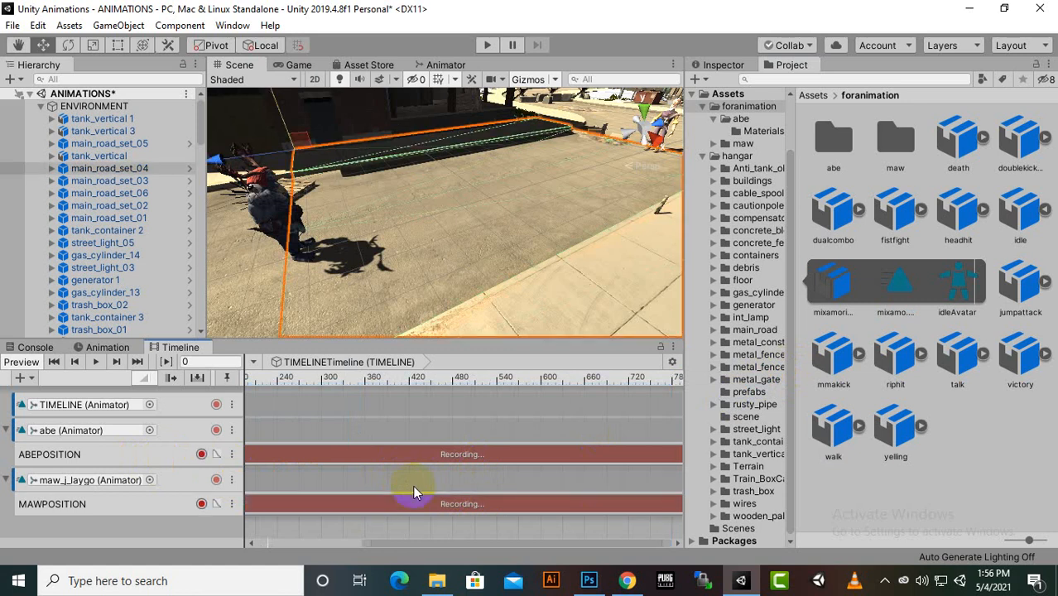
left_click_drag(402, 544, 229, 550)
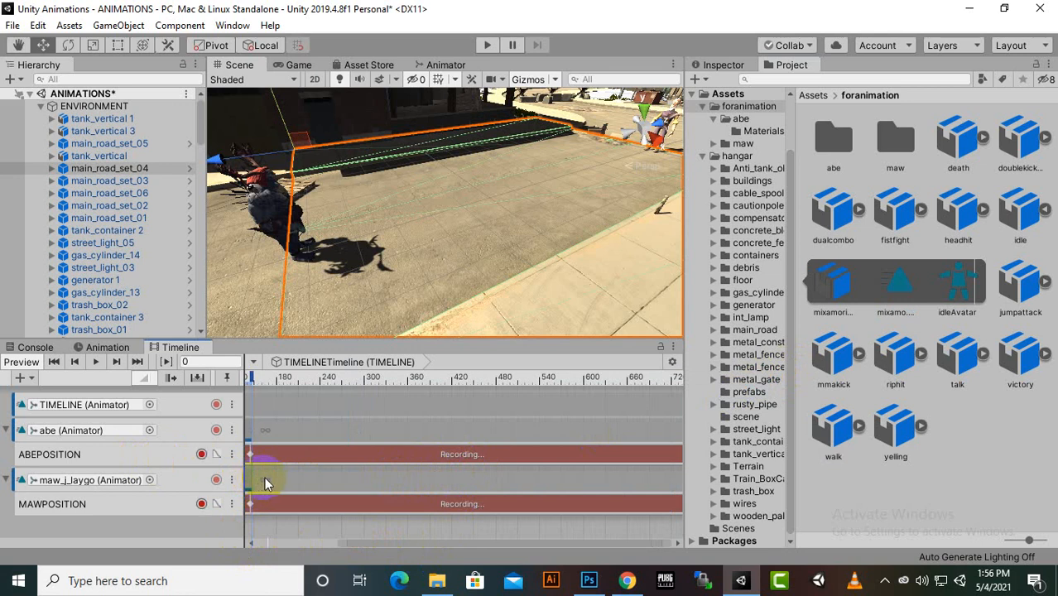
left_click(325, 542)
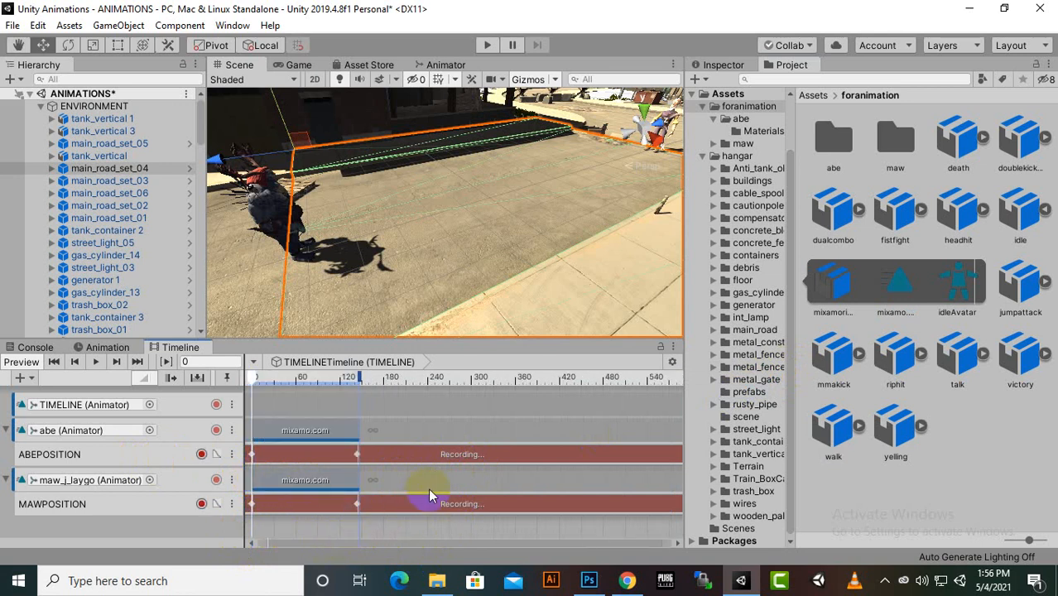
Add the idle animation clip to maw_j_laygo's track directly after the walk clip and shorten it to end at about frame 350
left_click_drag(898, 283, 367, 477)
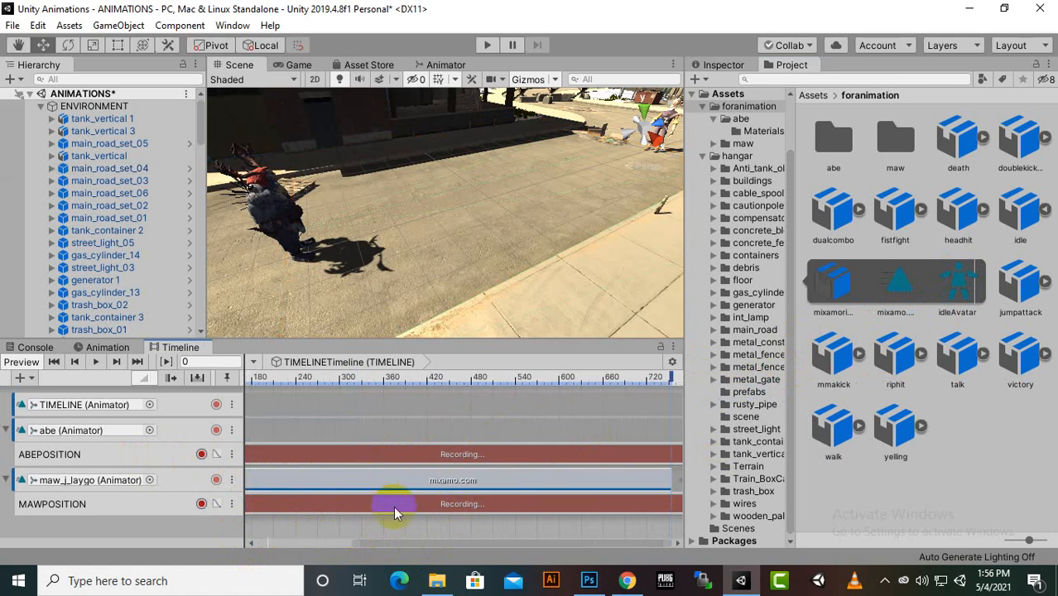
left_click_drag(438, 545, 306, 526)
left_click_drag(306, 480, 297, 481)
scroll(363, 479, "down", 6)
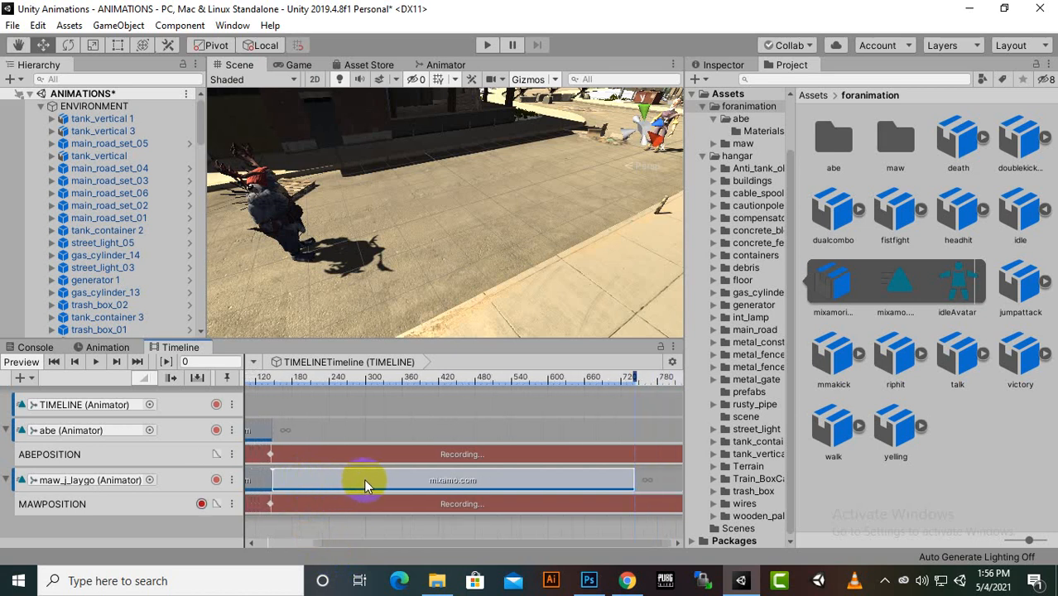
scroll(517, 493, "down", 2)
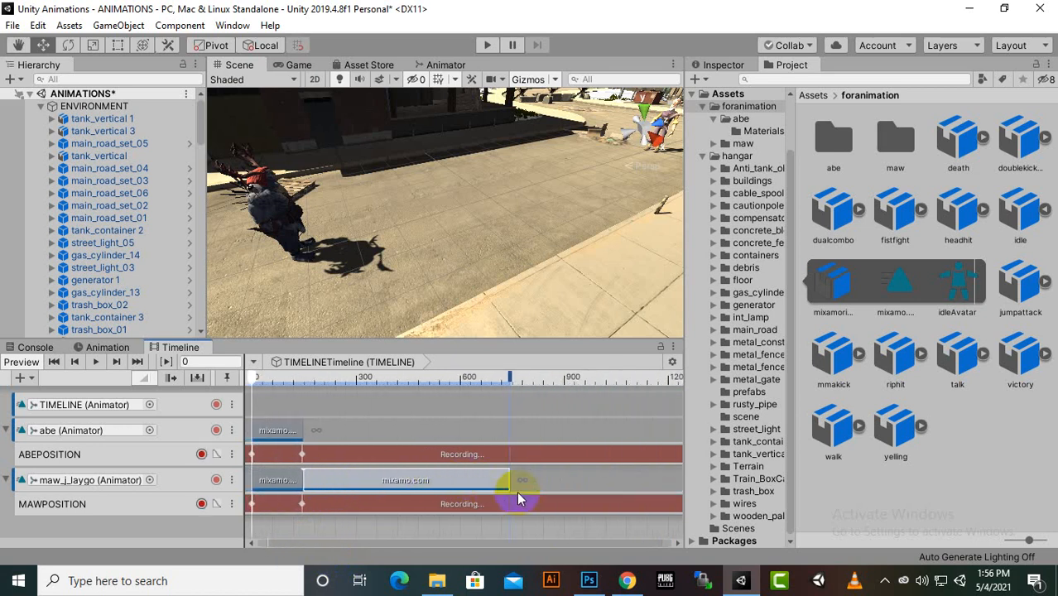
left_click_drag(505, 476, 371, 487)
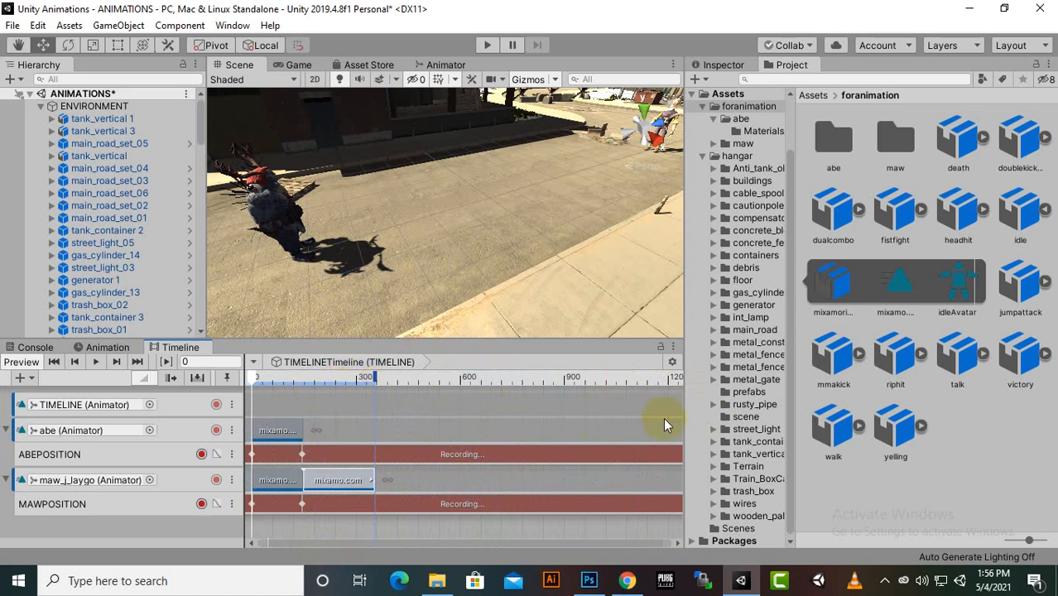
Expand the talk asset and add its animation clip to abe's track, starting at about frame 300
left_click(984, 351)
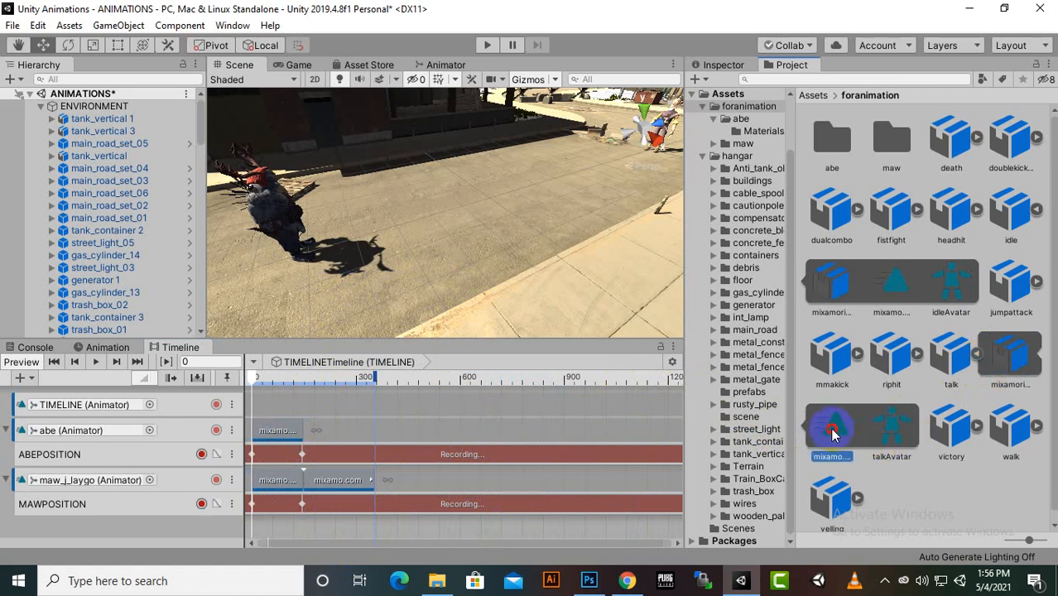
left_click_drag(834, 430, 358, 422)
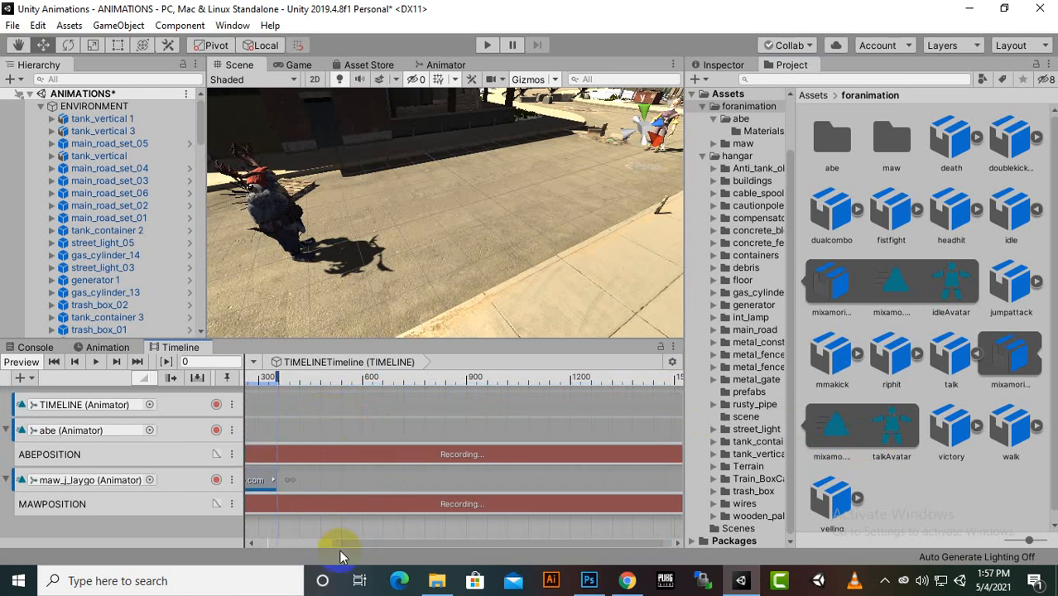
left_click_drag(348, 546, 271, 568)
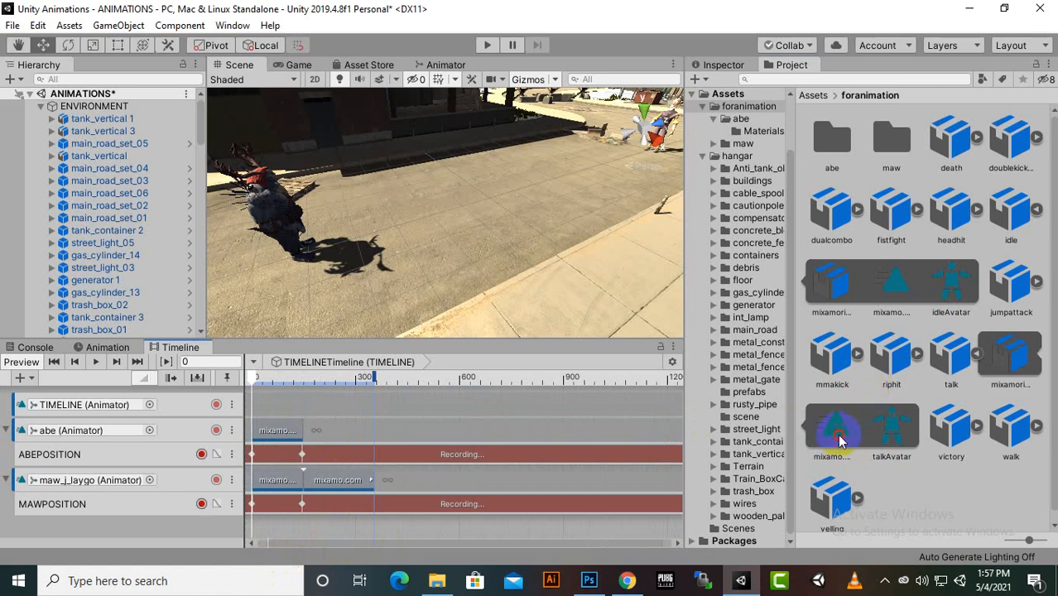
left_click_drag(839, 439, 356, 431)
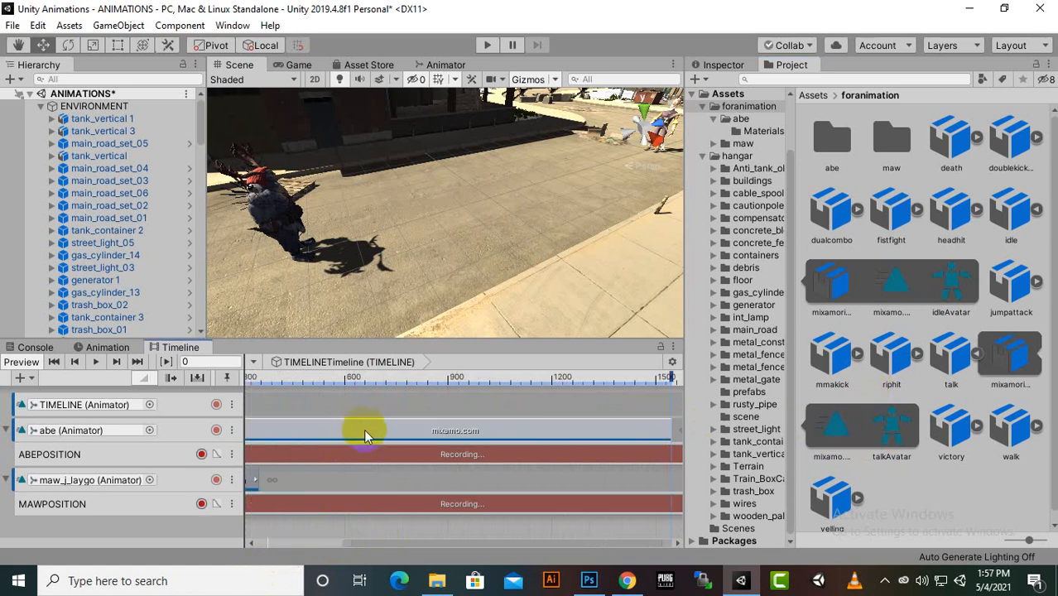
left_click_drag(495, 546, 466, 545)
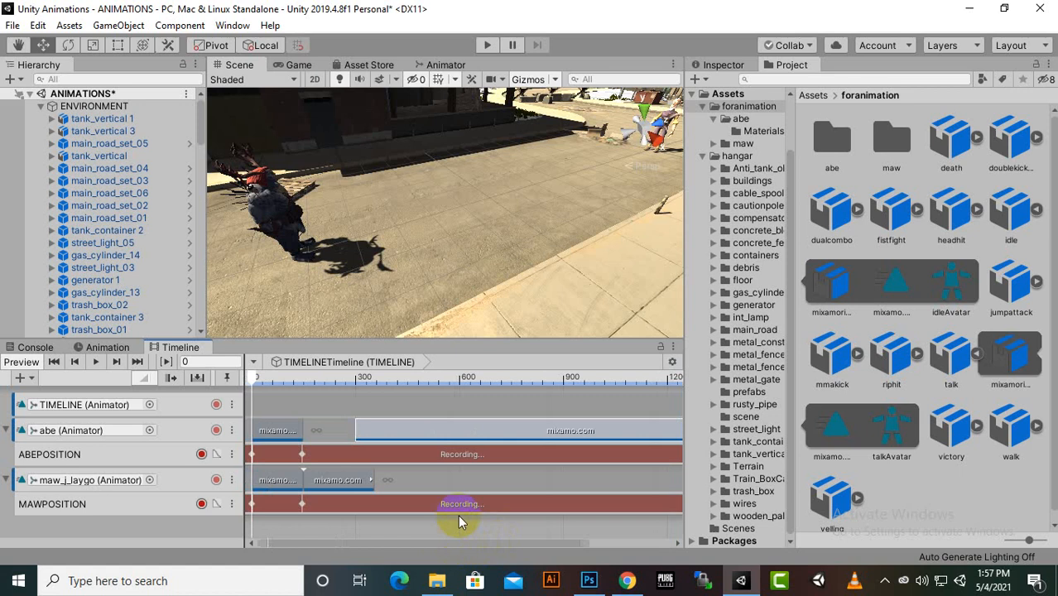
Move abe's talk clip directly after his walk clip, and make it and maw_j_laygo's idle clip end at about frame 400
left_click_drag(434, 431, 385, 442)
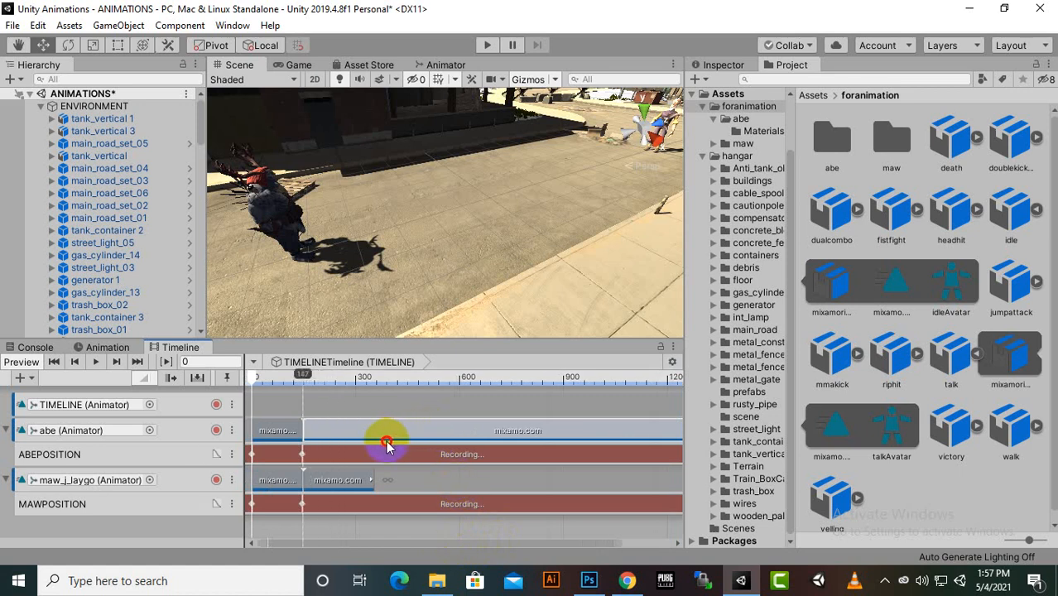
scroll(460, 447, "down", 3)
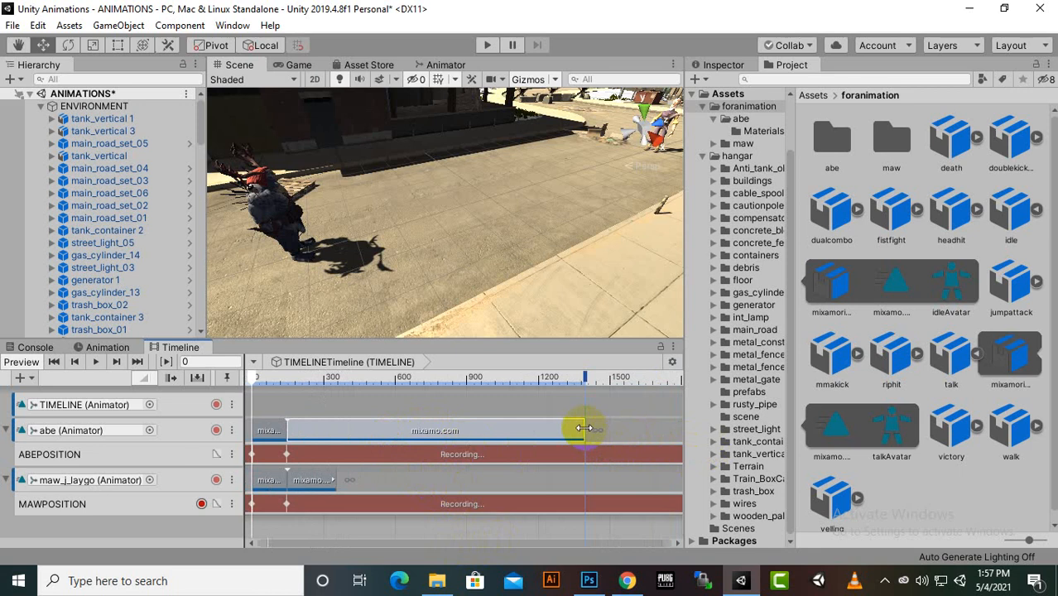
left_click_drag(586, 431, 346, 447)
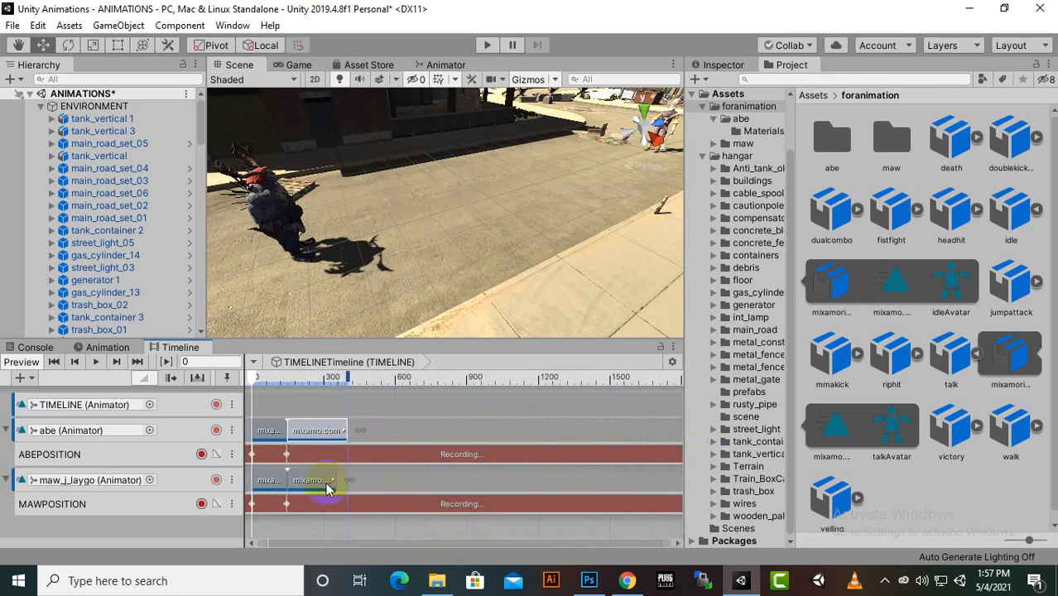
left_click(339, 481)
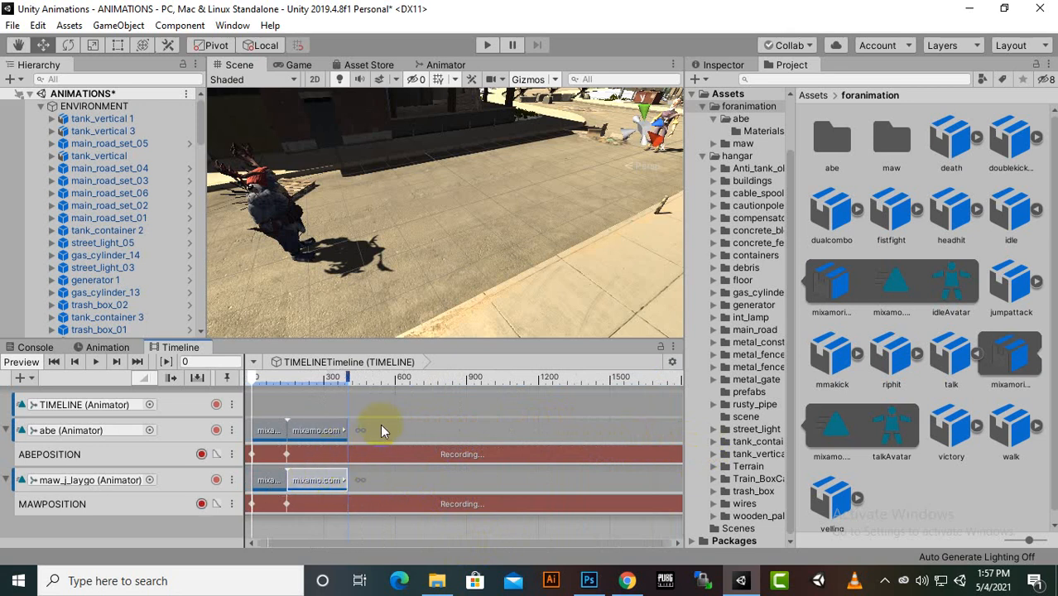
Preview the timeline, and extend abe's talk clip and maw_j_laygo's idle clip to end at about frame 533
left_click(98, 364)
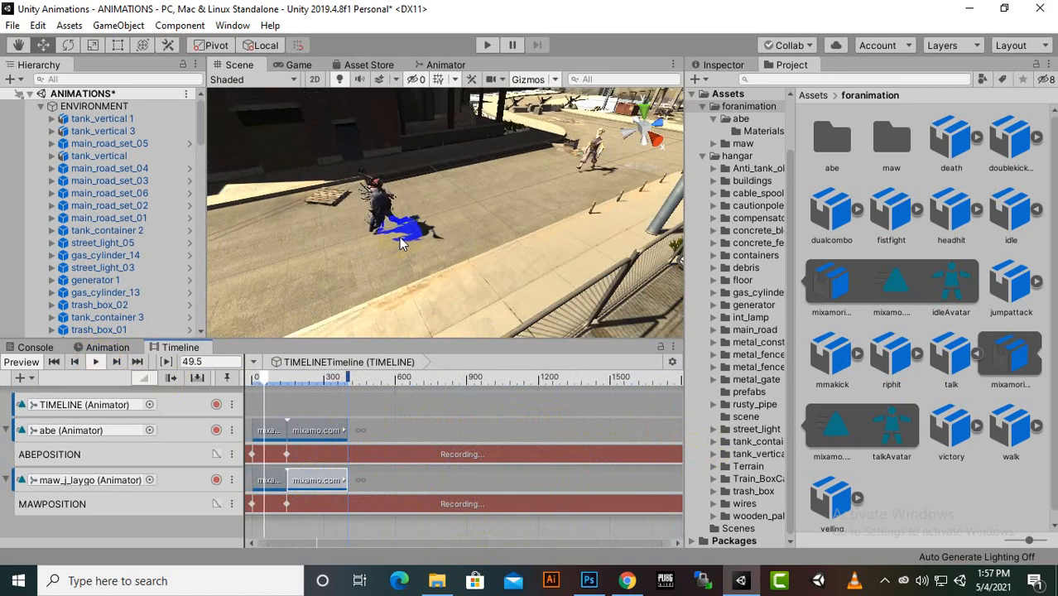
middle_click_drag(467, 282, 448, 300)
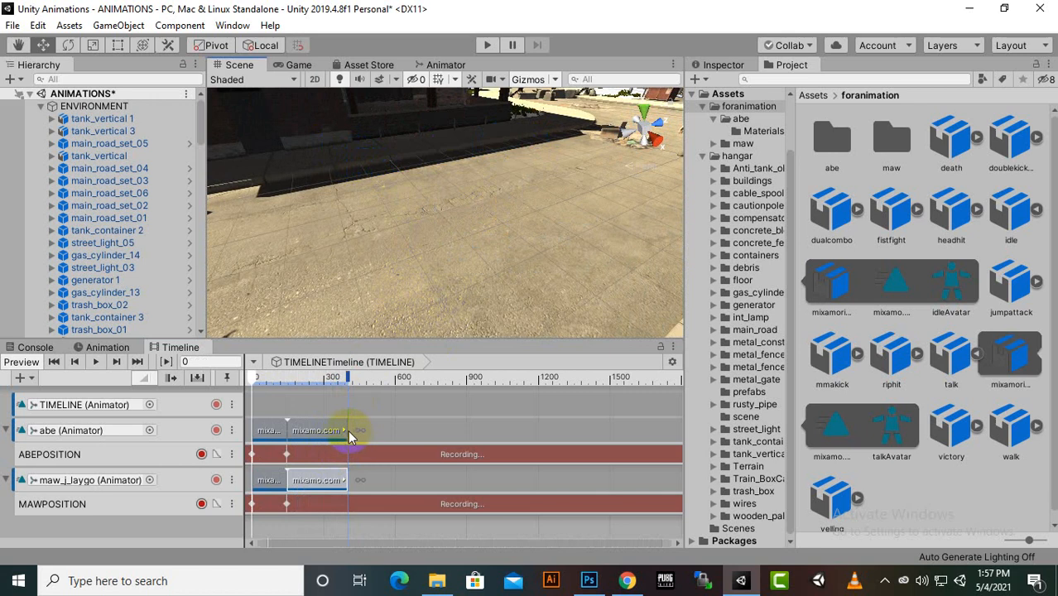
left_click_drag(349, 431, 378, 430)
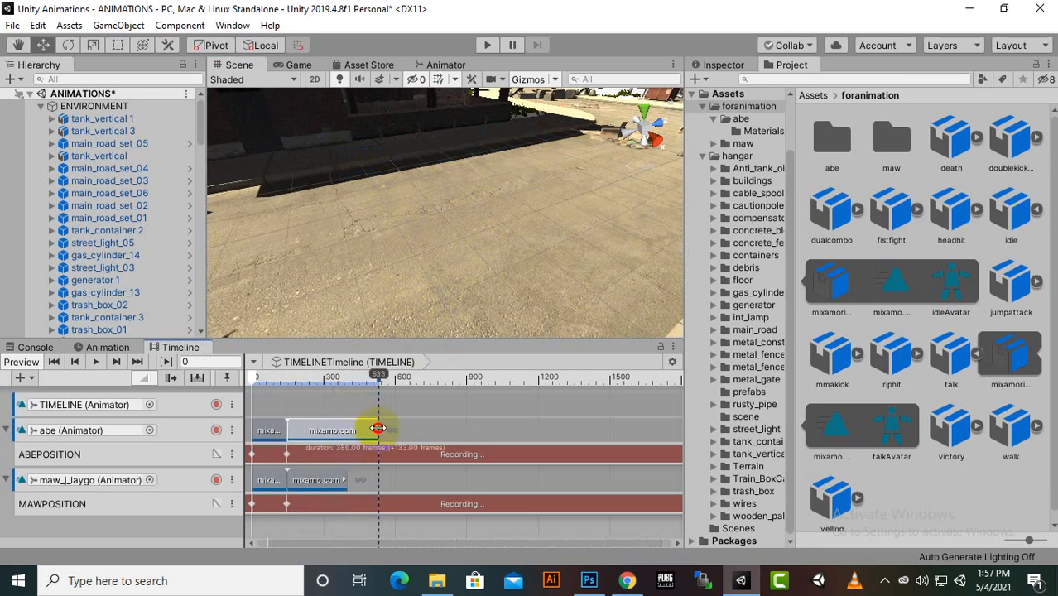
left_click_drag(347, 481, 379, 487)
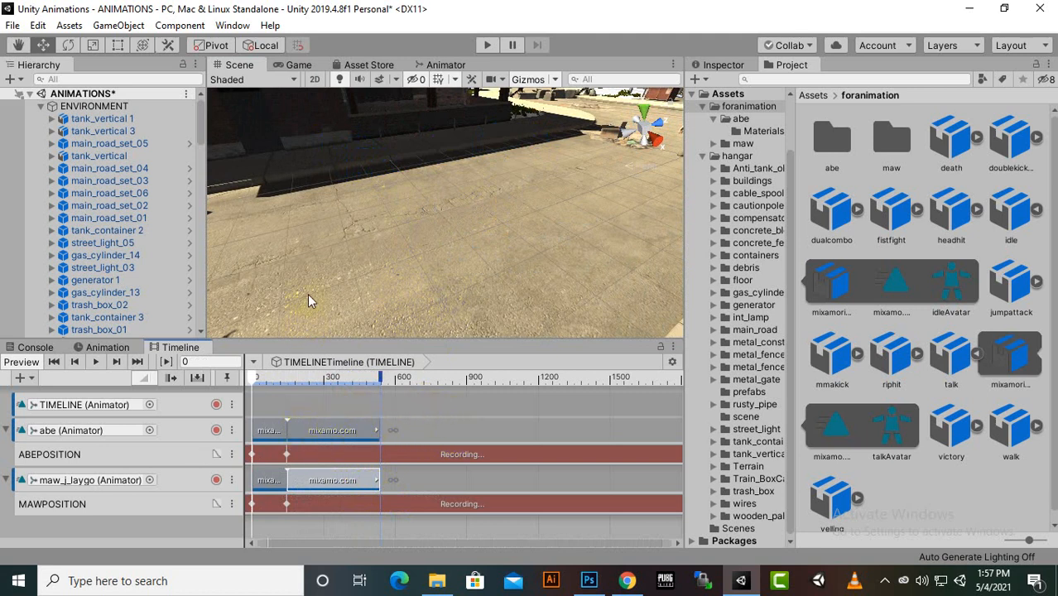
Play the timeline to check how both characters move from walking into their extended clips
left_click(101, 349)
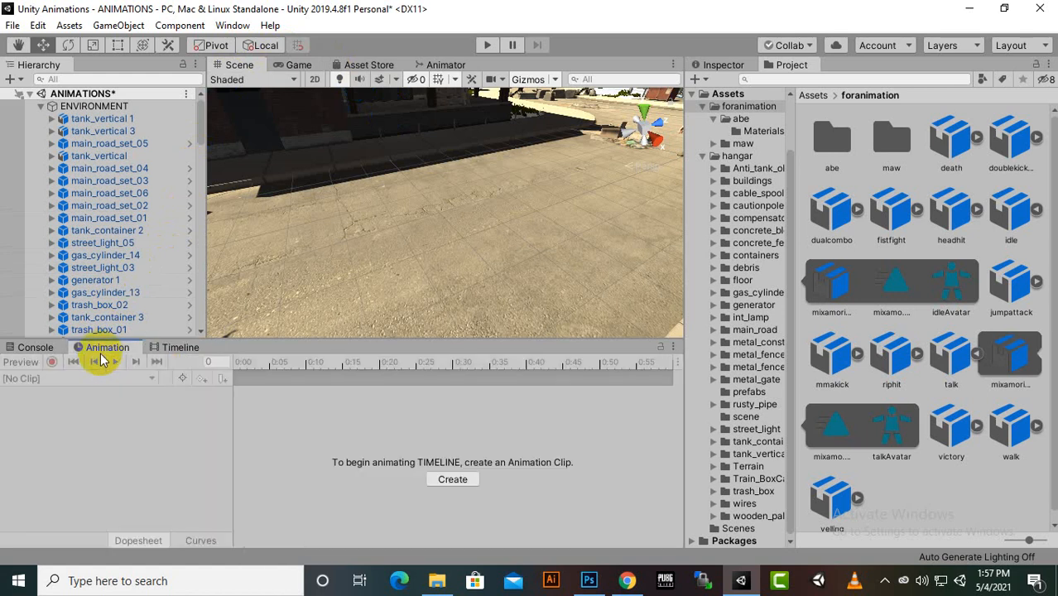
left_click(183, 348)
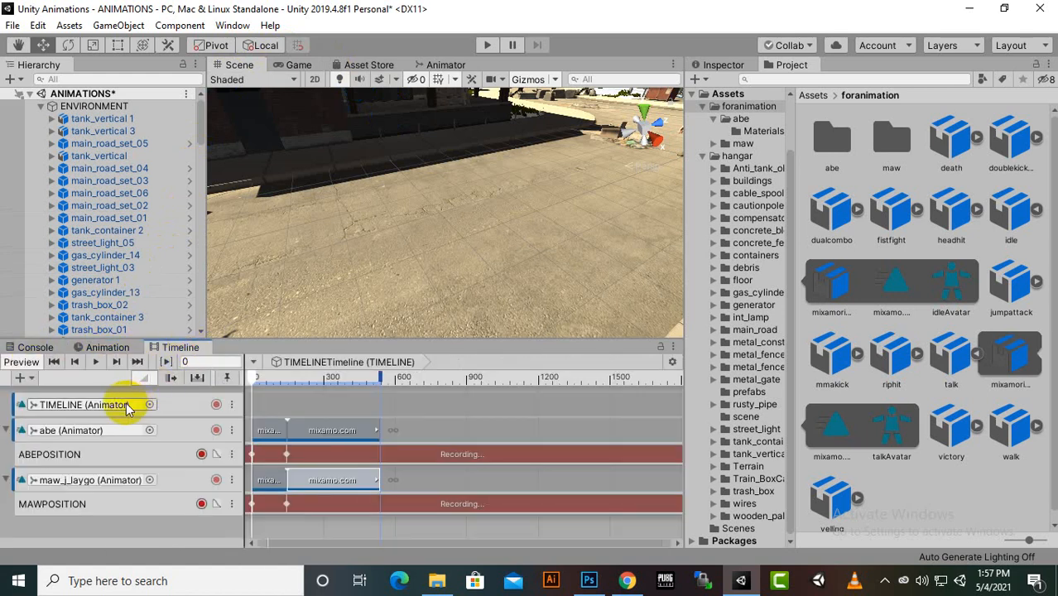
left_click(95, 361)
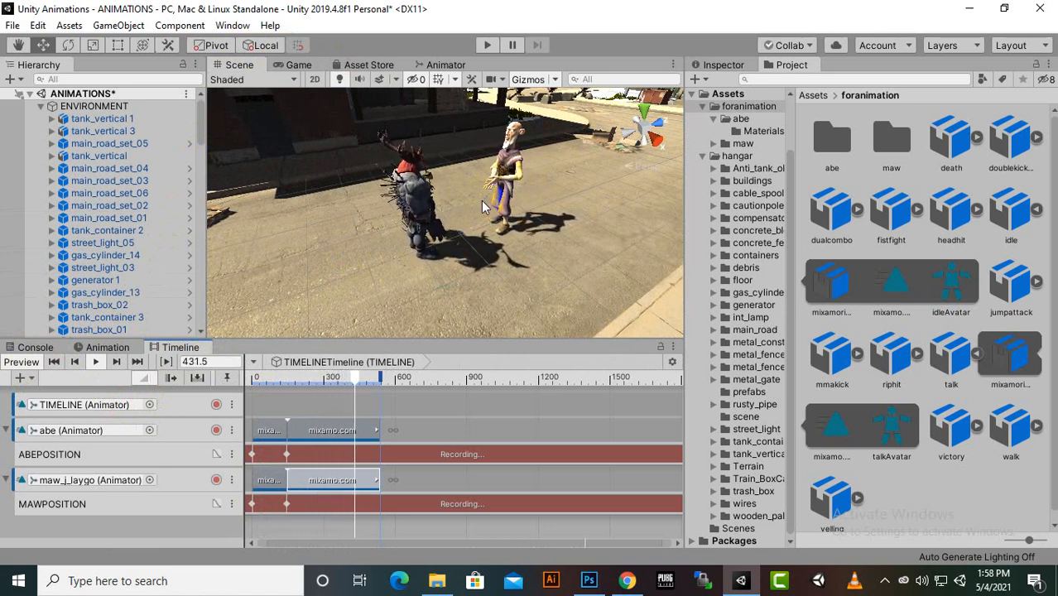
Overlap abe's talk clip and maw_j_laygo's idle clip with their walk clips by about 60 frames, and preview the blends
left_click(324, 426)
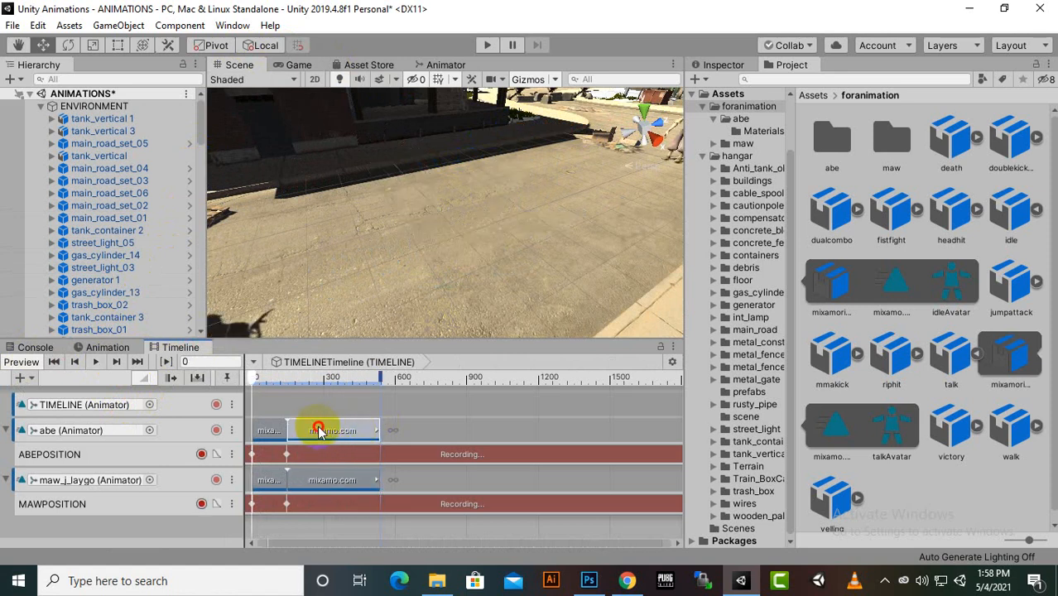
mouse_move(319, 430)
left_mouse_down()
mouse_move(296, 425)
mouse_move(301, 439)
left_mouse_up()
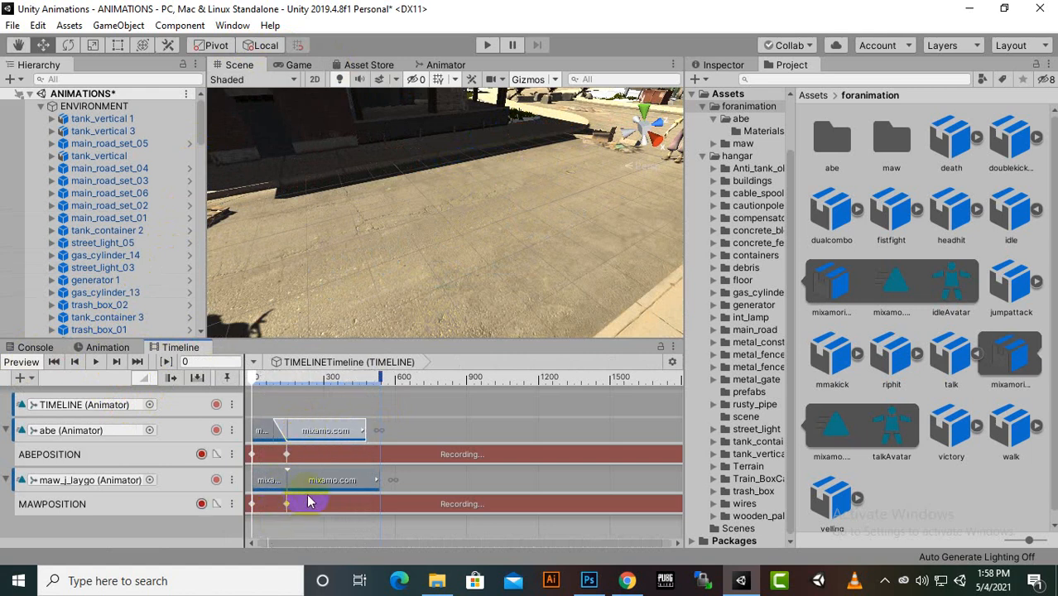
left_click(328, 475)
left_click_drag(324, 475, 310, 474)
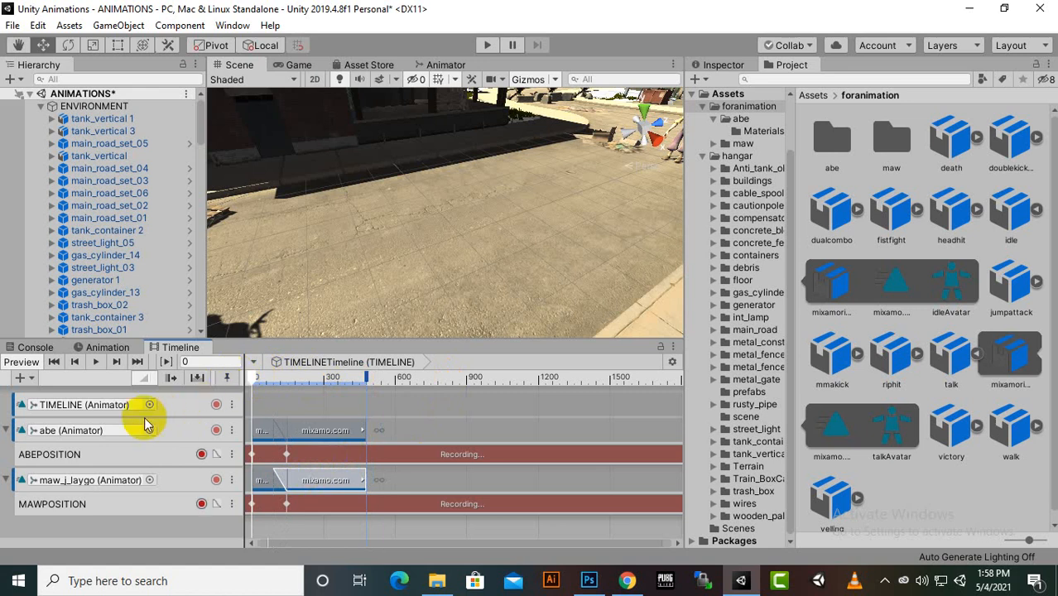
left_click(92, 366)
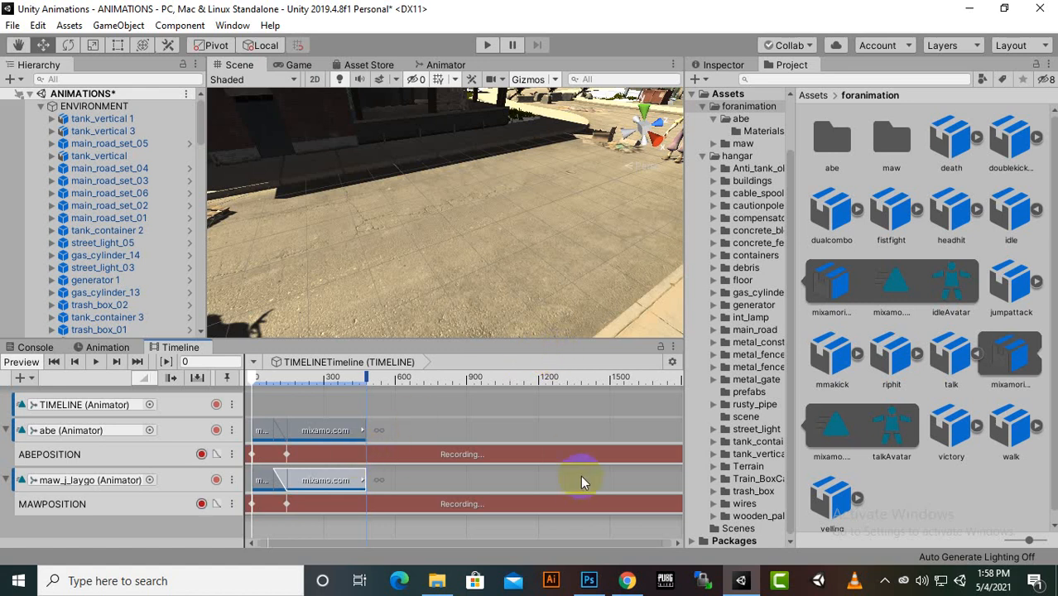
Add the idle animation clip to abe's track overlapping the end of the talk clip, and shorten it to end at about frame 930
mouse_move(886, 296)
left_mouse_down()
mouse_move(650, 407)
mouse_move(319, 477)
mouse_move(196, 410)
mouse_move(261, 434)
mouse_move(396, 445)
mouse_move(377, 431)
left_mouse_up()
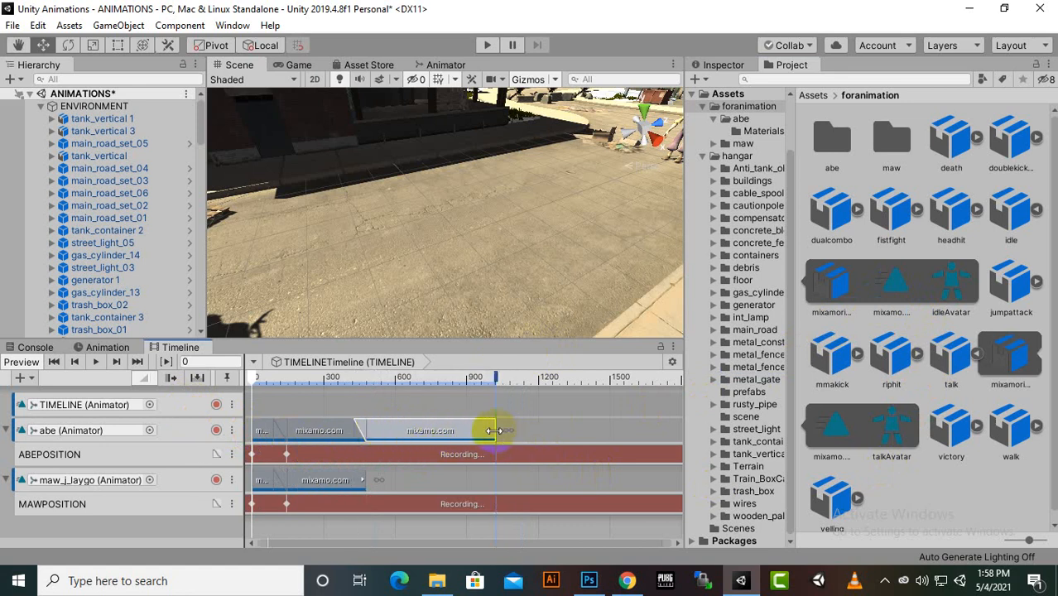
left_click_drag(494, 431, 473, 430)
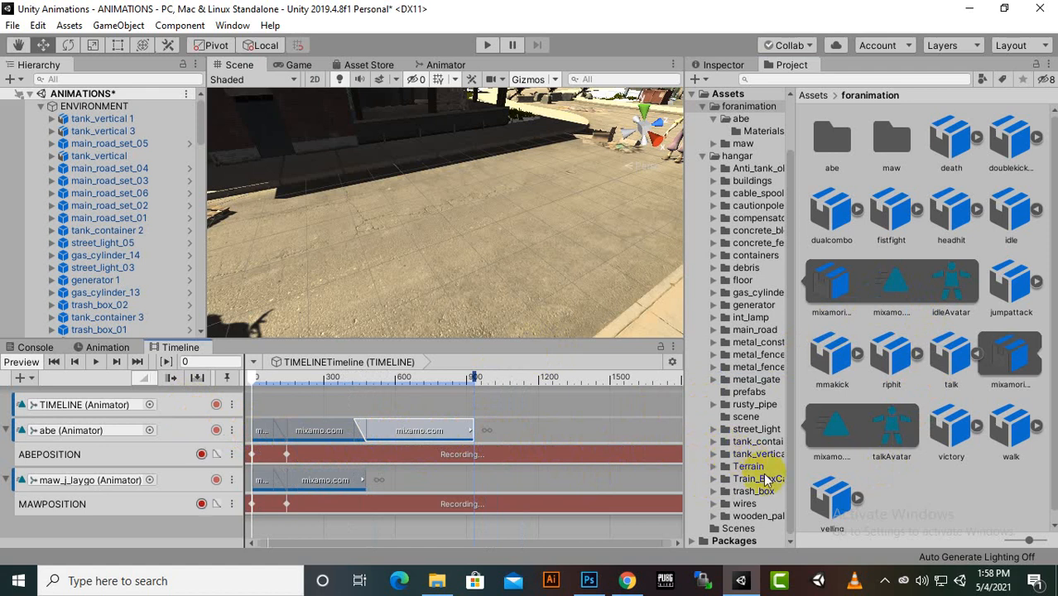
Collapse the talk asset and expand the yelling asset in the foranimation folder
left_click(978, 354)
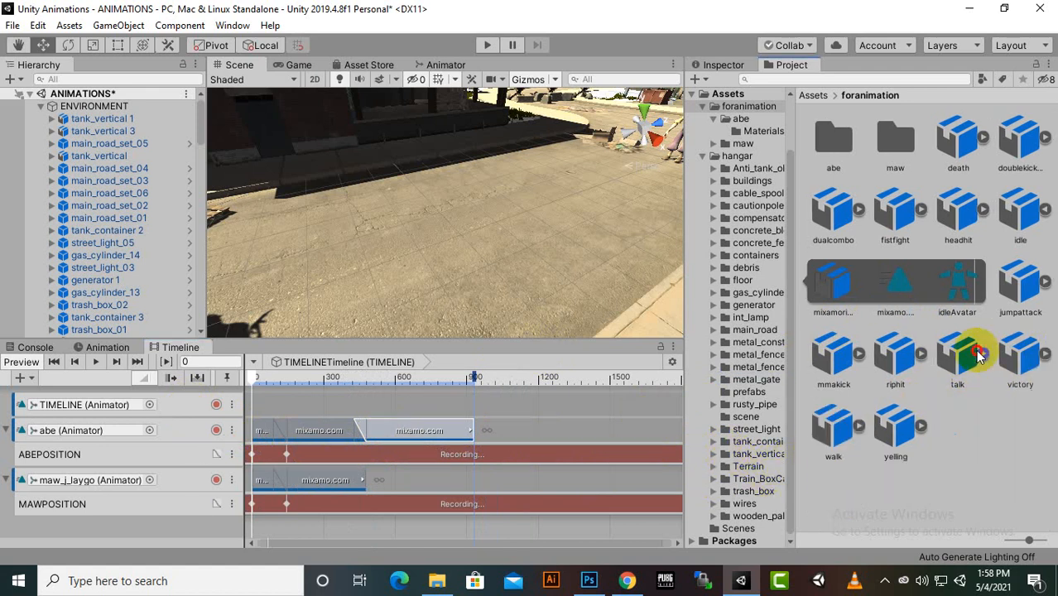
left_click(923, 429)
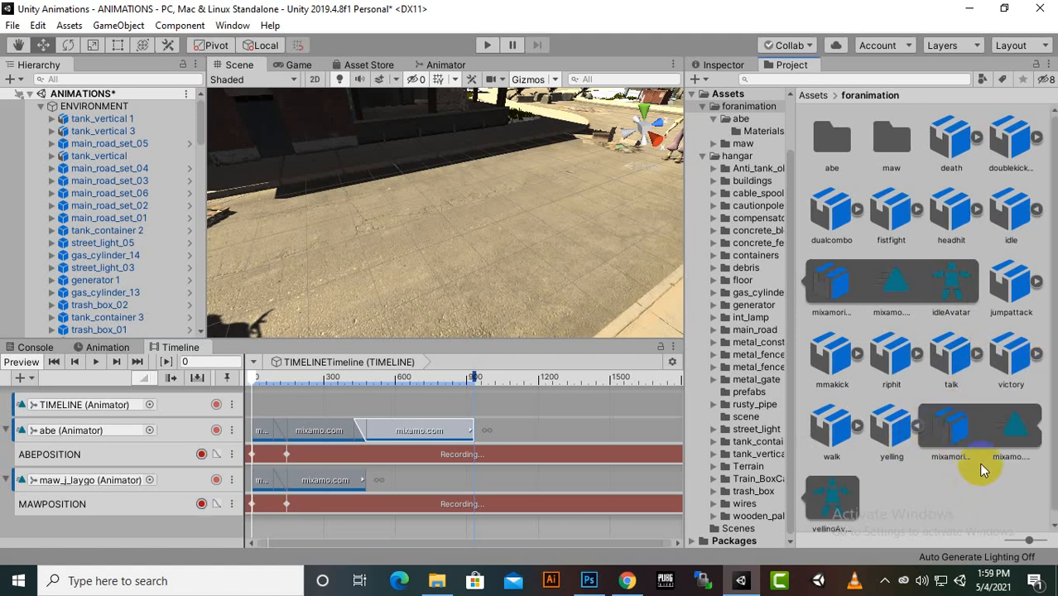
Try adding the yelling animation clip to the MAWPOSITION track, and undo the addition
left_click_drag(1000, 438, 423, 484)
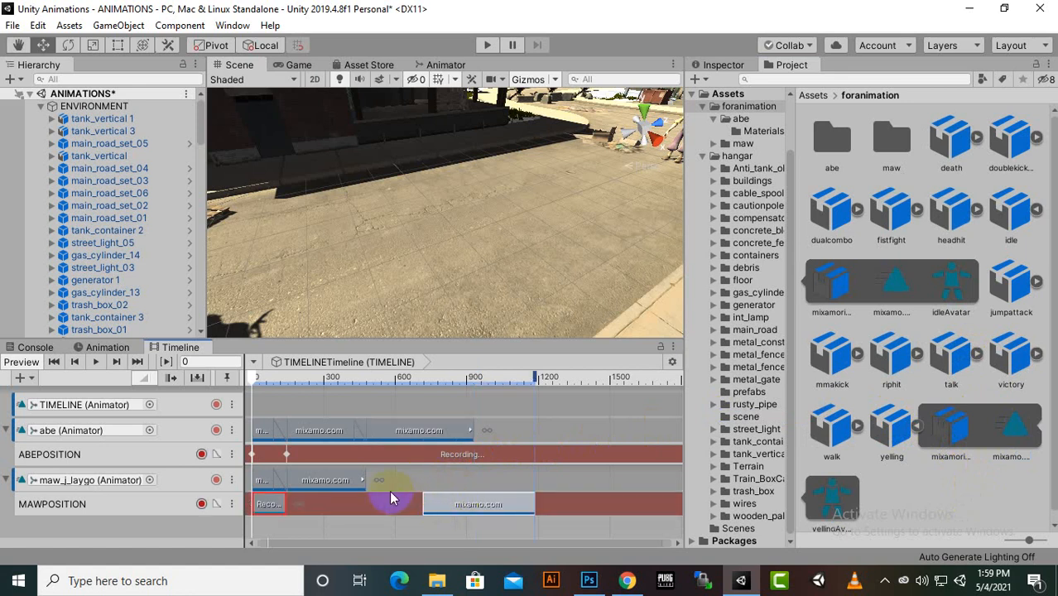
key("ctrl+z")
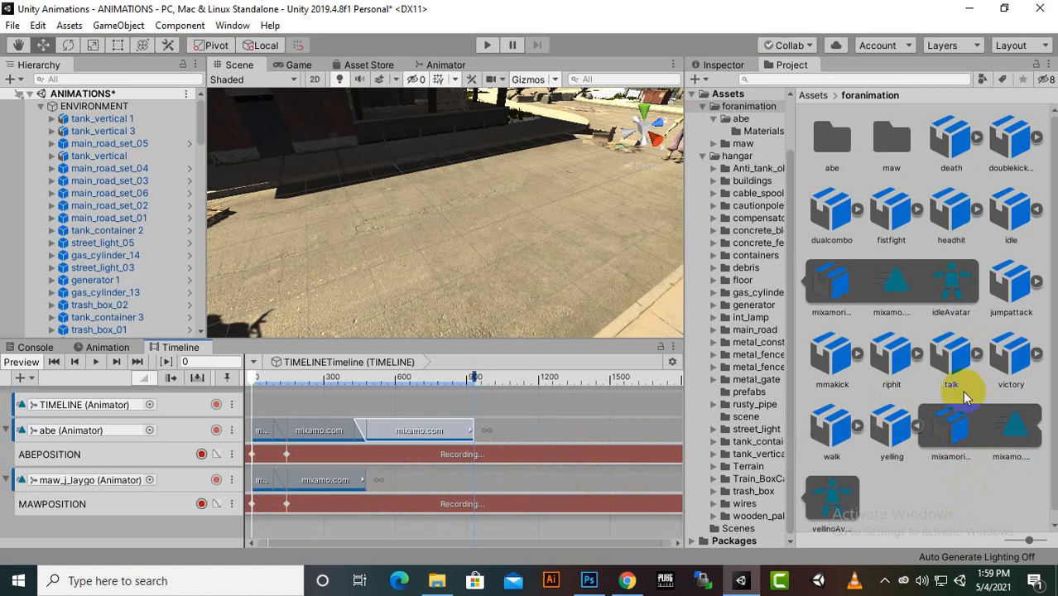
Add the yelling clip to maw_j_laygo's track after the idle clip, shorten it slightly and overlap the two by about 50 frames
left_click_drag(1013, 421, 386, 481)
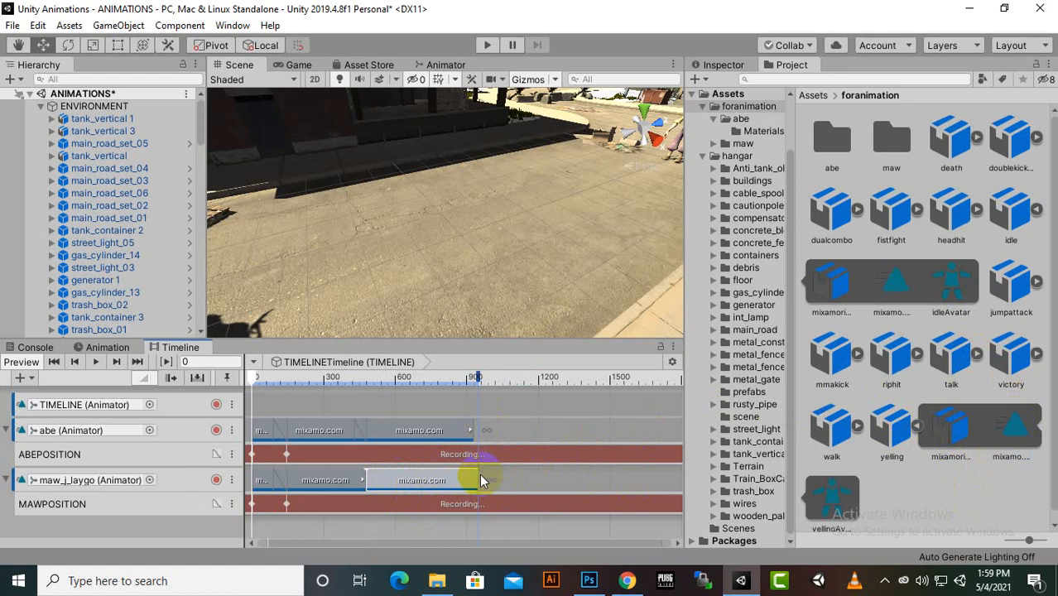
left_click_drag(478, 474, 472, 475)
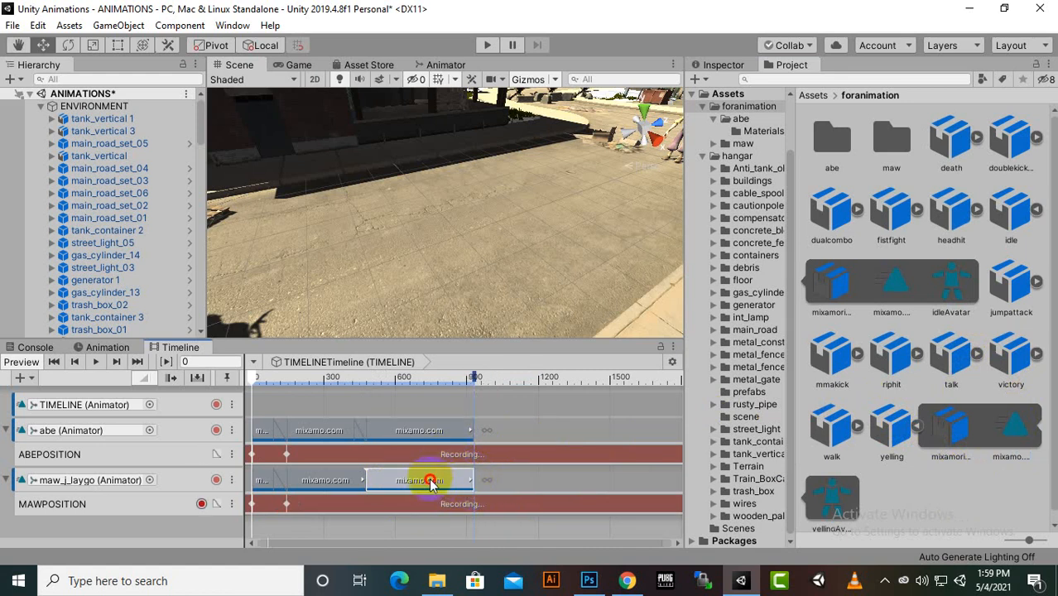
left_click_drag(428, 485, 420, 472)
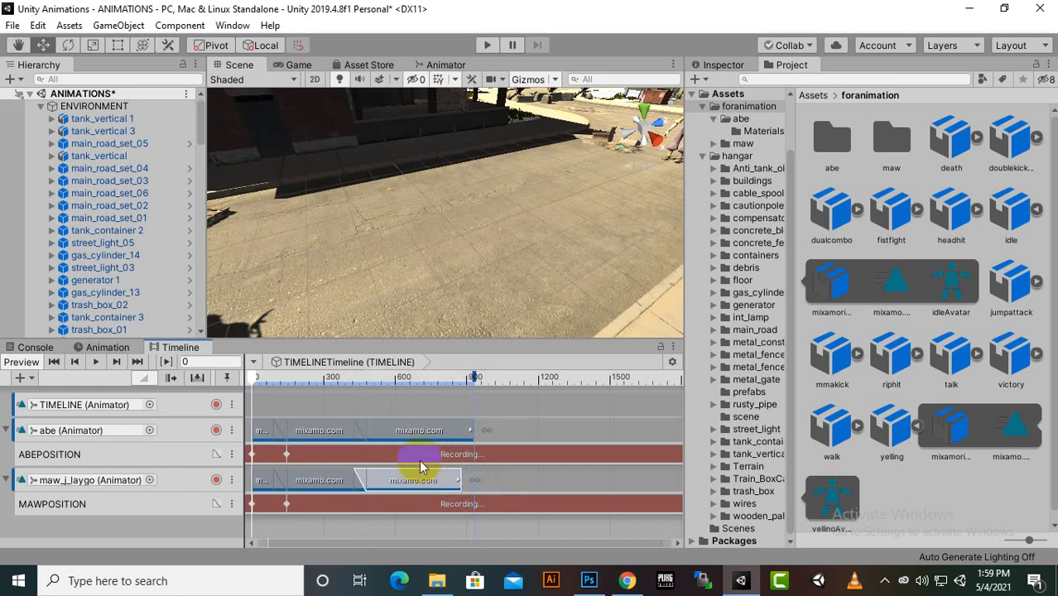
Play the timeline and view both characters up close through the yelling and idle clips
left_click(421, 436)
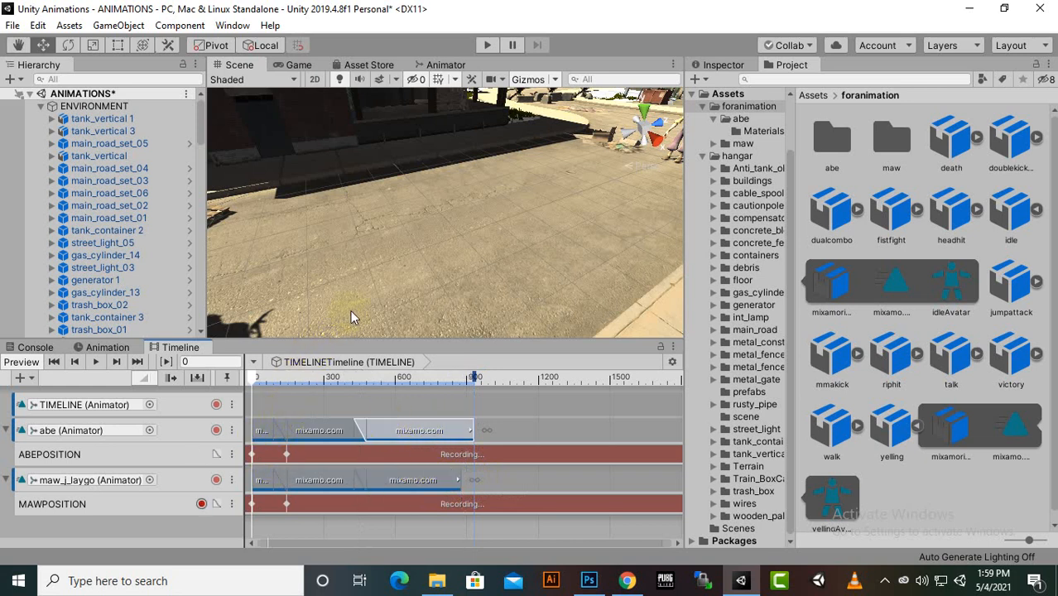
left_click(100, 363)
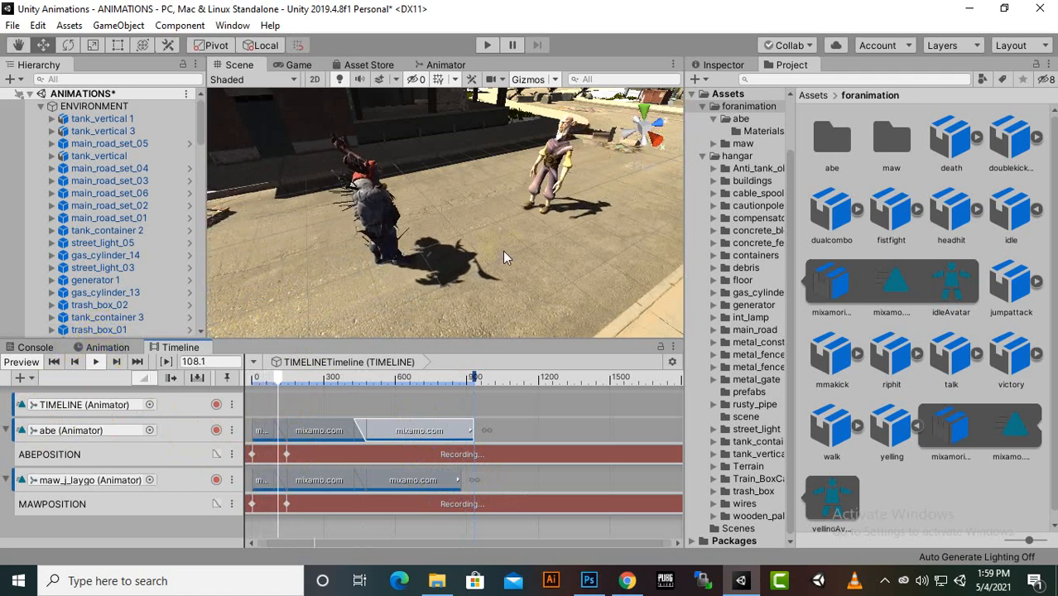
middle_click_drag(502, 251, 486, 267)
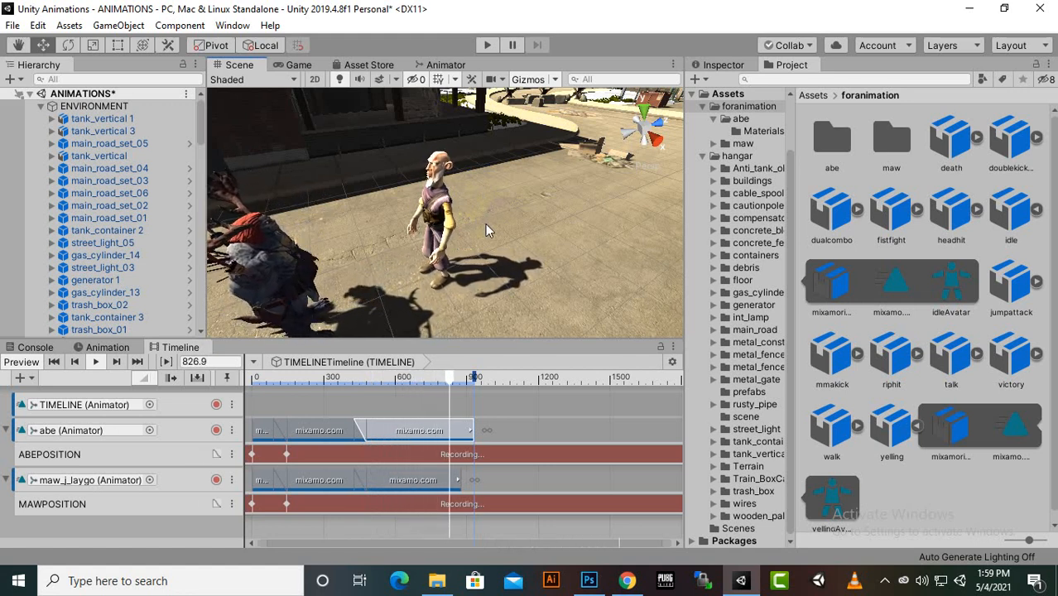
left_click(333, 412)
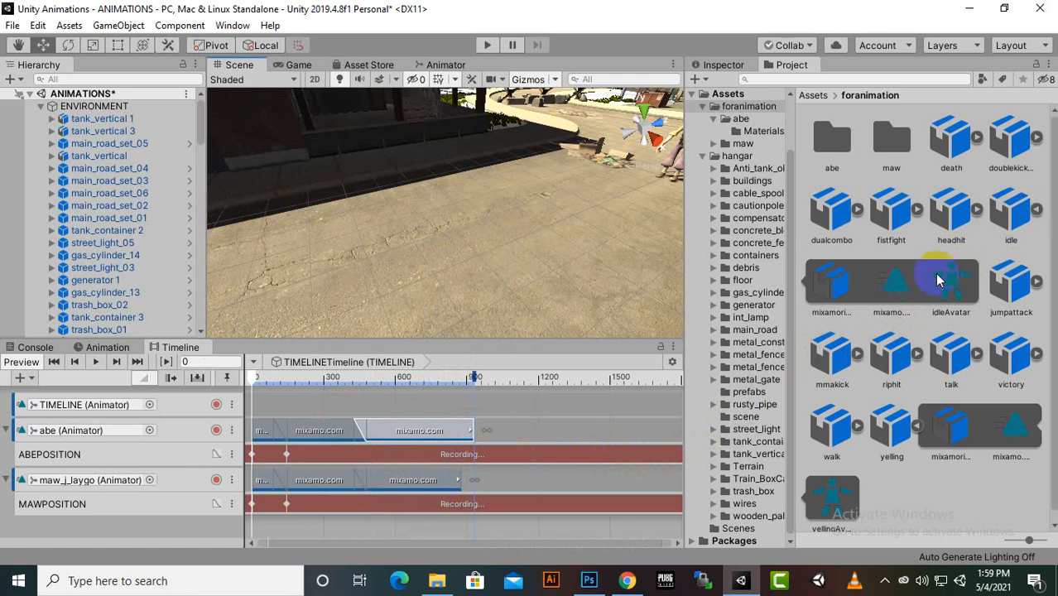
Try adding the idle animation clip to the MAWPOSITION track at about frame 900, and undo the addition
left_click_drag(903, 304, 483, 464)
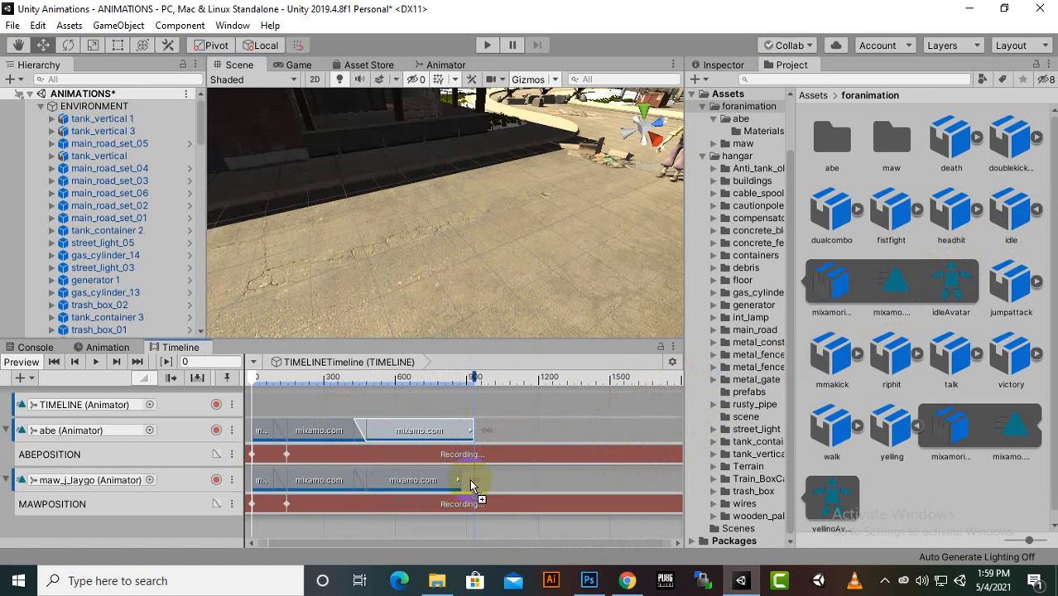
left_click_drag(470, 481, 471, 503)
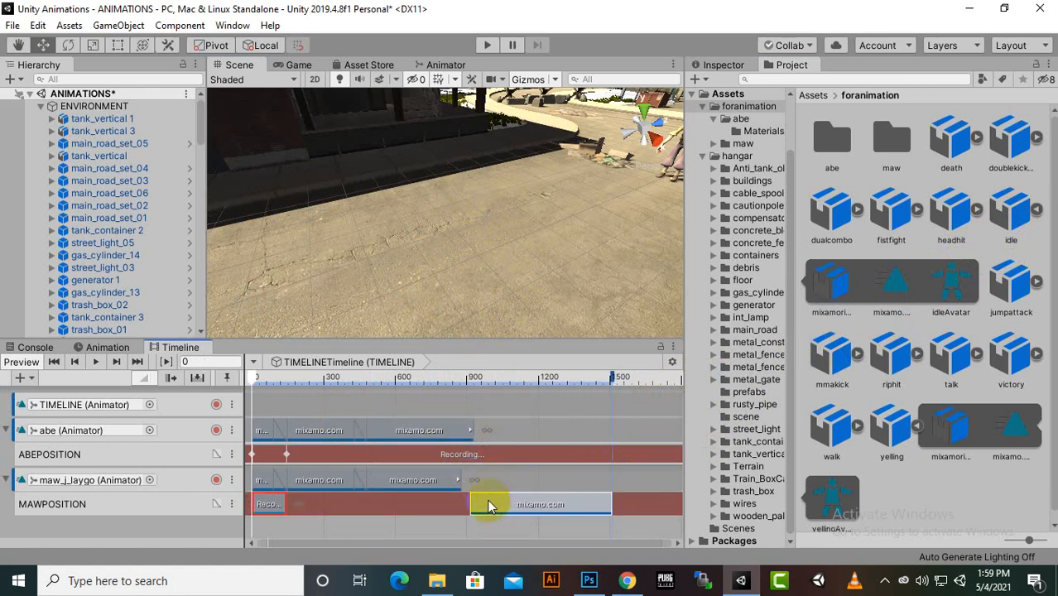
key("ctrl+z")
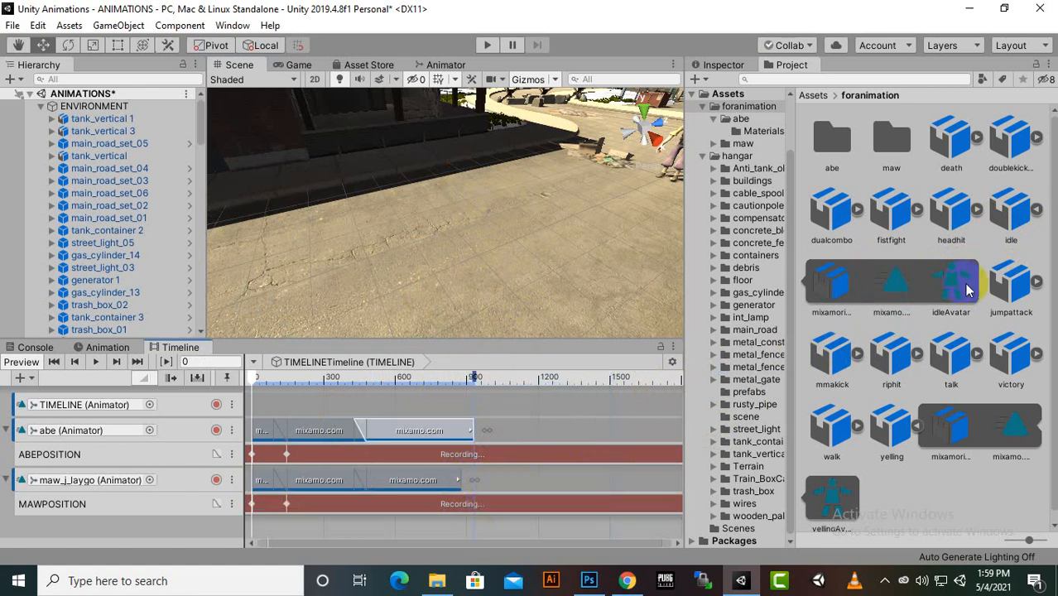
Add the idle clip to maw_j_laygo's track after the yelling clip, shorten it to end at about frame 1250 and overlap the two slightly
left_click_drag(901, 305, 480, 480)
left_click(607, 480)
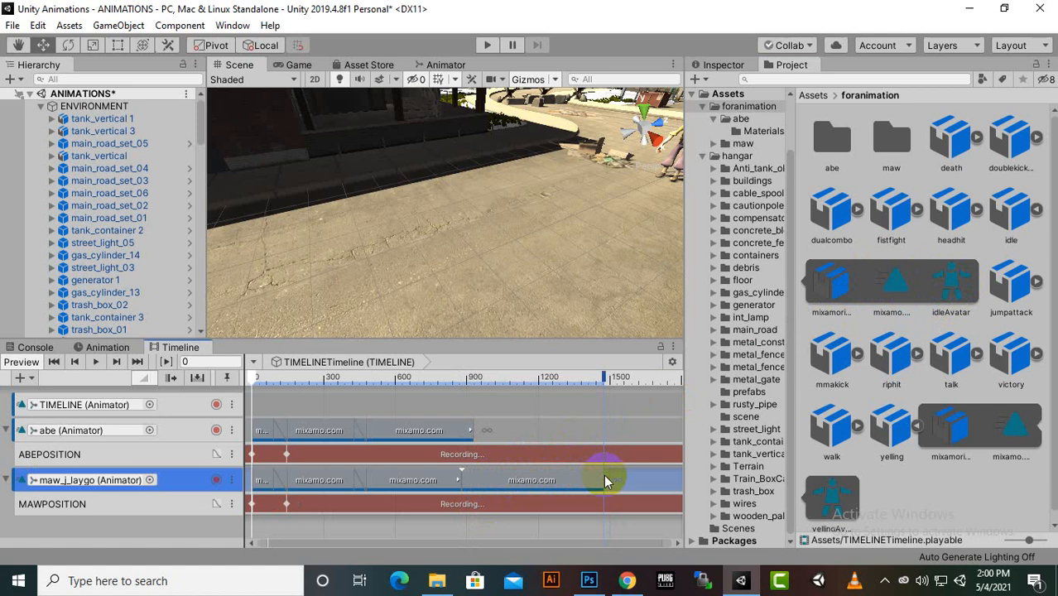
left_click_drag(598, 483, 573, 482)
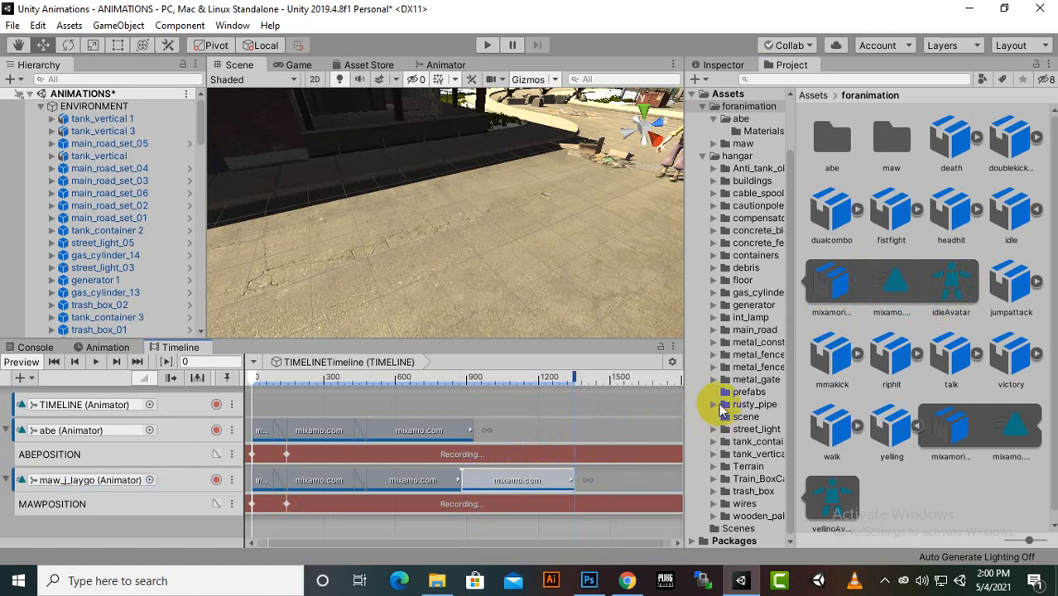
left_click(547, 481)
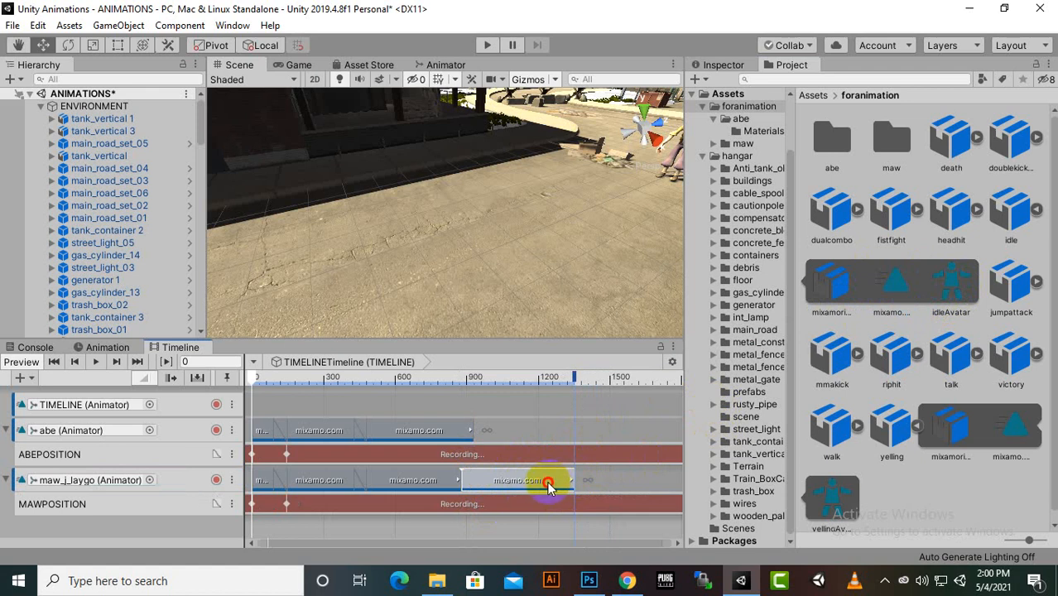
mouse_move(545, 486)
left_mouse_down()
mouse_move(536, 485)
mouse_move(547, 482)
left_mouse_up()
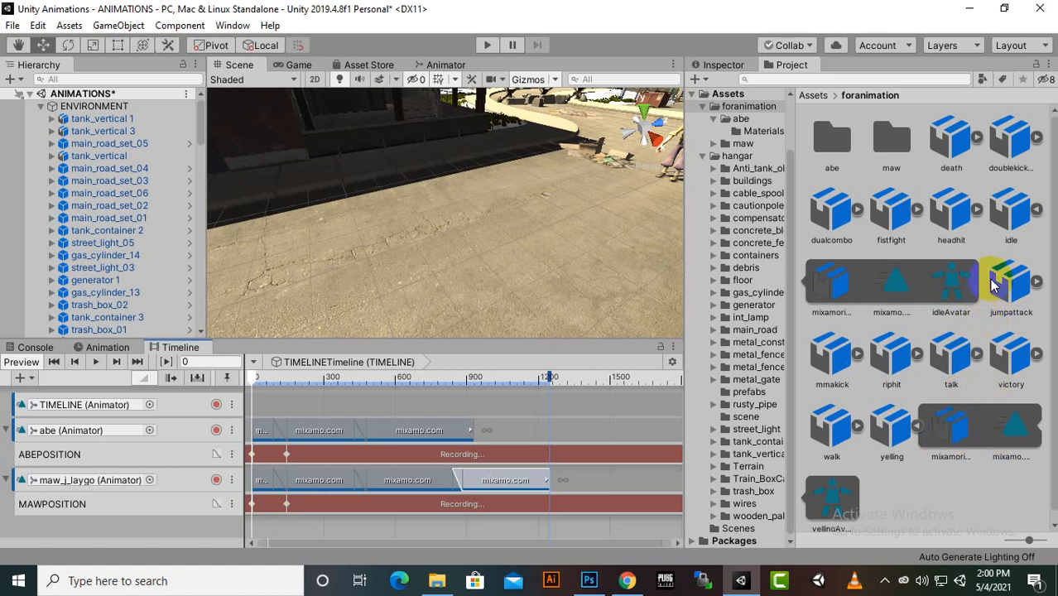
Add the talk clip to abe's track after the last clip, shorten it to end at about frame 1250 and overlap the two by about 50 frames
left_click(976, 354)
left_click_drag(832, 431, 471, 426)
left_click_drag(642, 429, 427, 436)
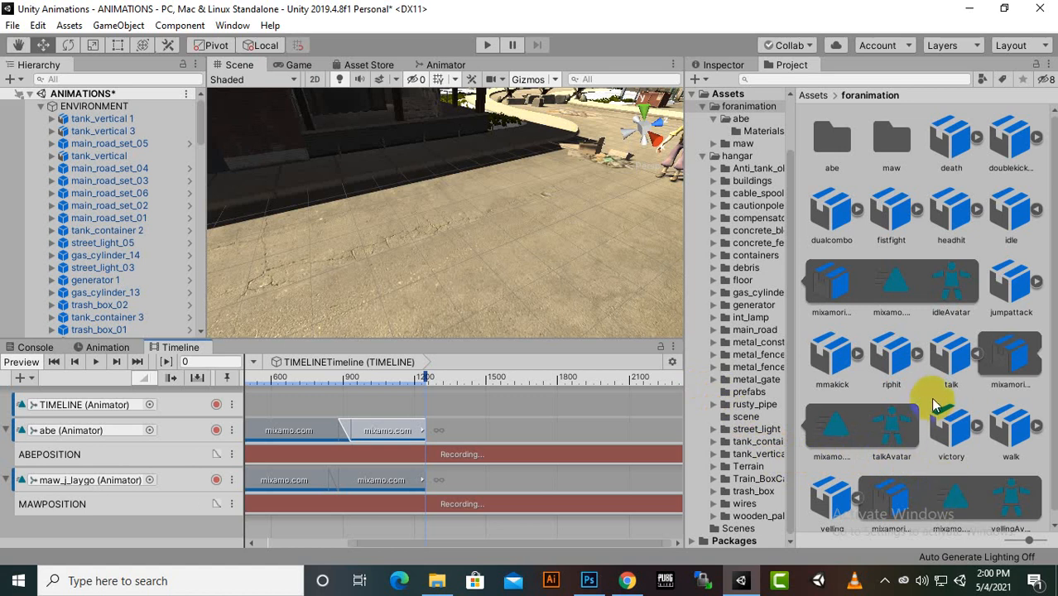
Add the yelling clip to maw_j_laygo's track directly after the idle clip and shorten it to end at about frame 1600
scroll(932, 423, "down", 1)
left_click_drag(952, 506, 440, 487)
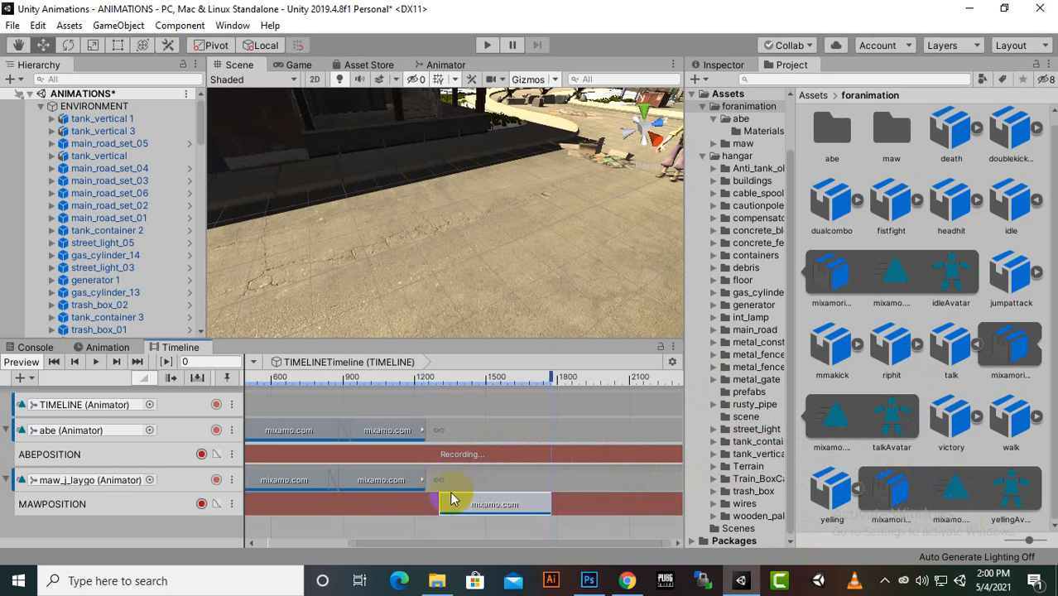
left_click_drag(449, 491, 449, 490)
left_click(956, 492)
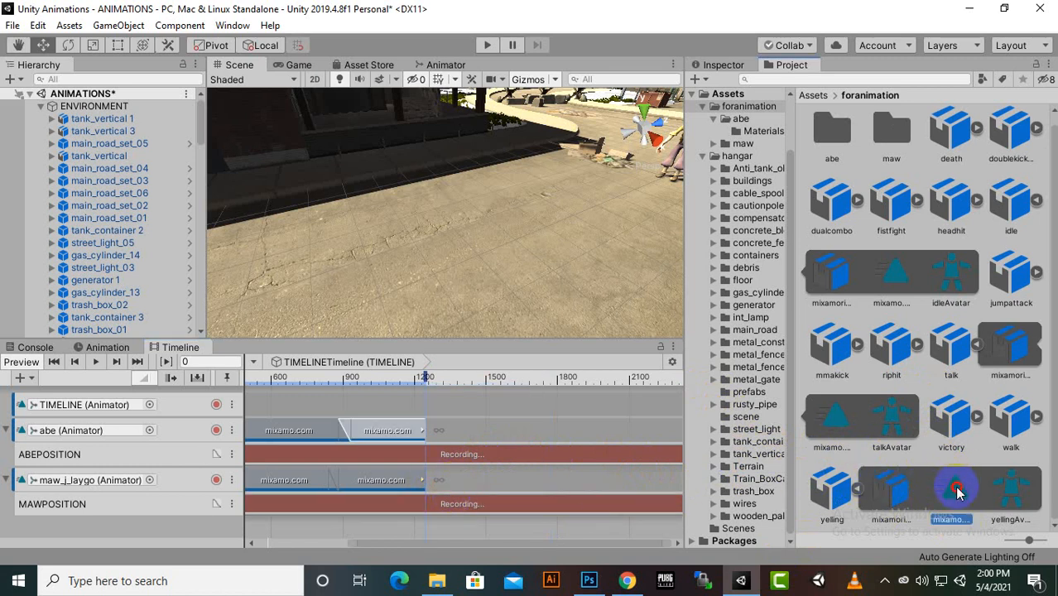
left_click_drag(956, 493, 448, 483)
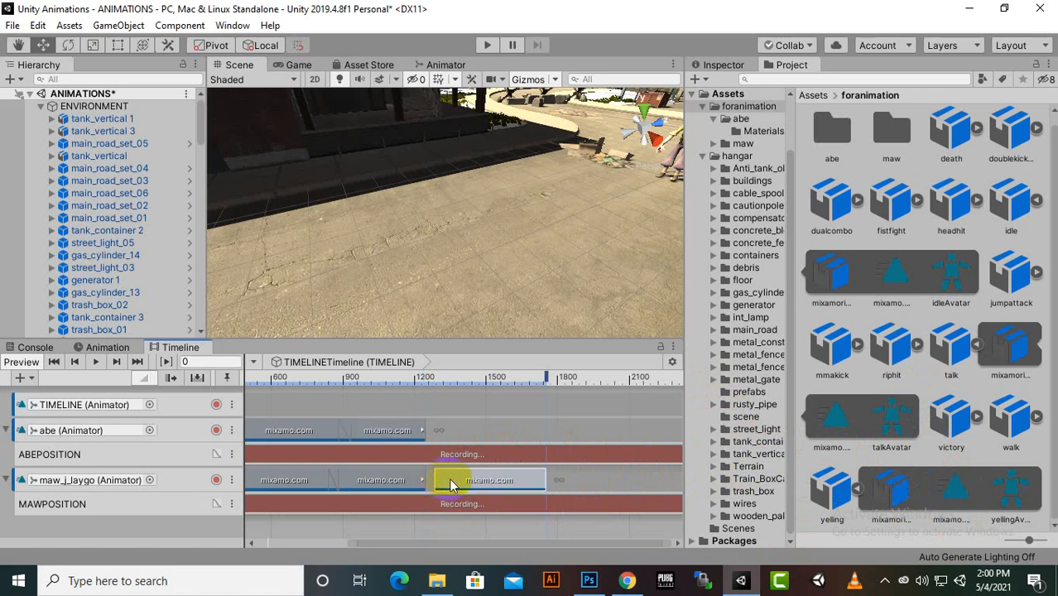
left_click_drag(534, 479, 511, 478)
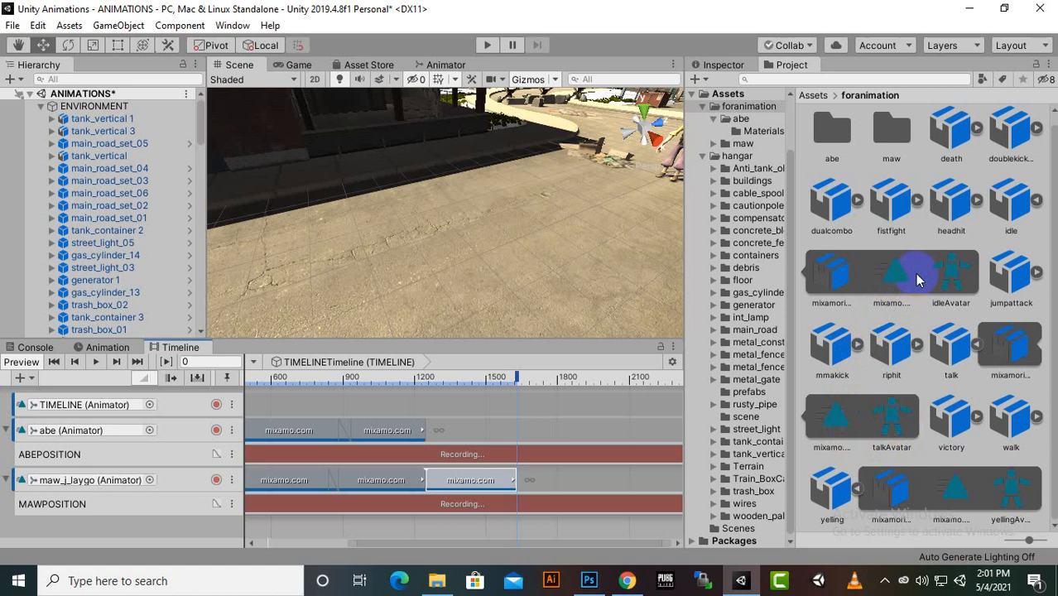
Add the idle clip to abe's track, overlap the last two clips on both characters' tracks by about 50 frames, and end abe's at about frame 1570
left_click_drag(901, 277, 530, 441)
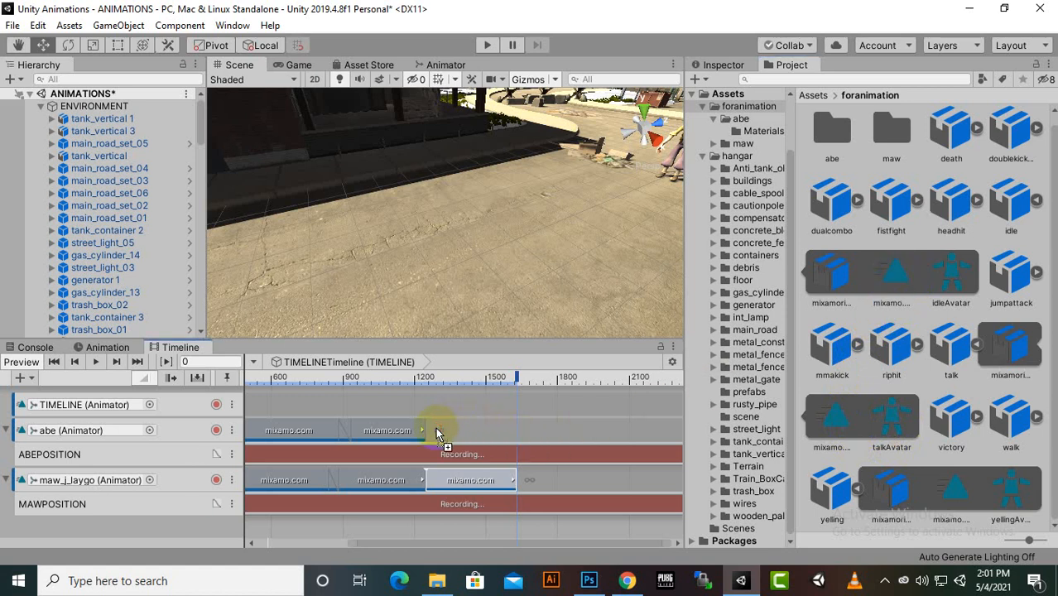
mouse_move(436, 429)
left_mouse_down()
mouse_move(465, 430)
mouse_move(444, 430)
left_mouse_up()
left_click_drag(450, 491, 445, 480)
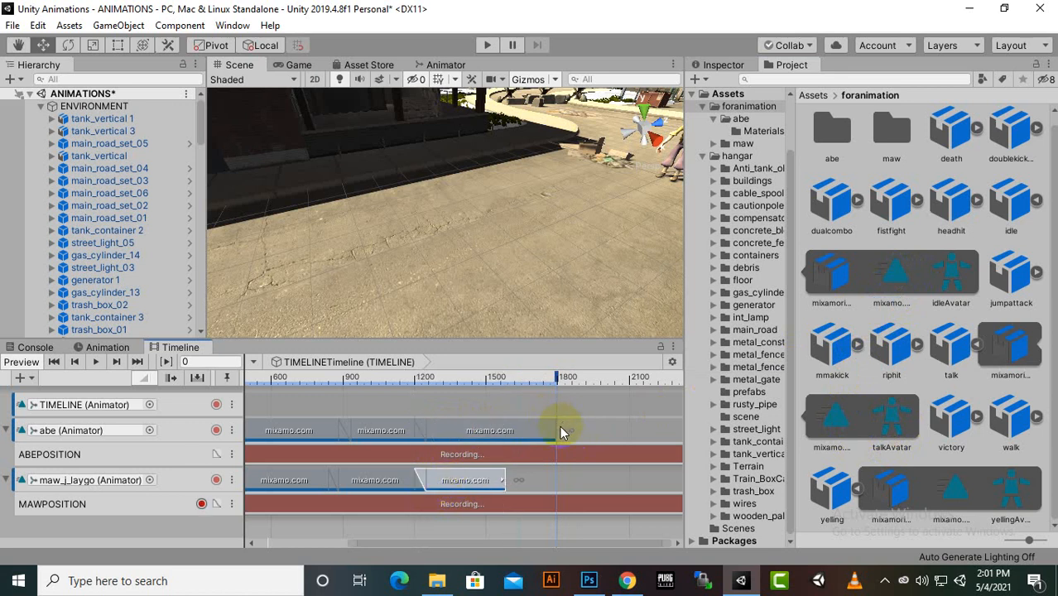
left_click_drag(561, 428, 510, 444)
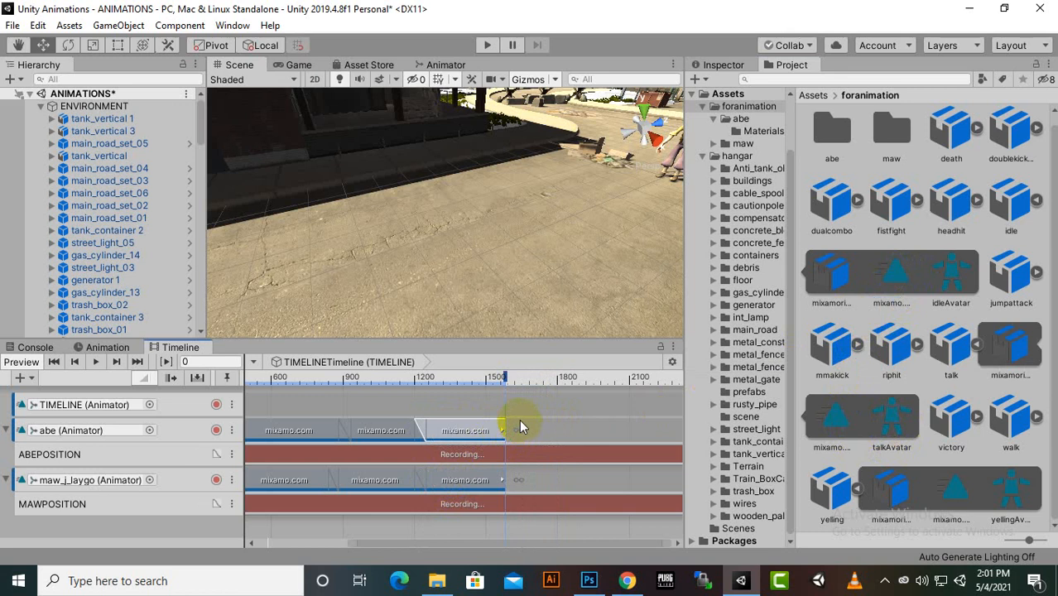
Play the timeline from the start and view both characters up close through their walk and the following clips
left_click_drag(502, 542, 402, 533)
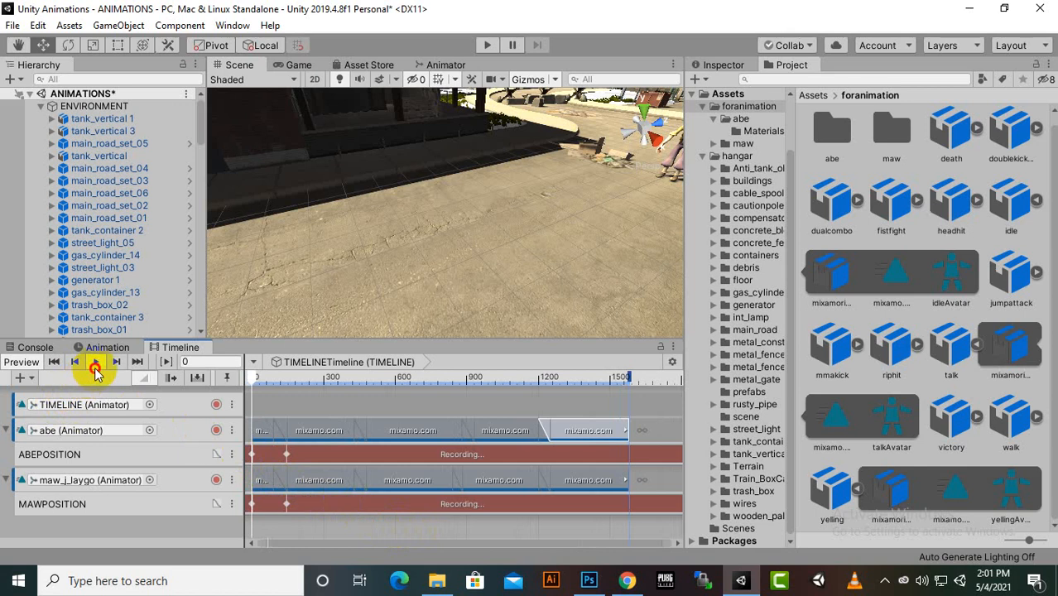
left_click(95, 365)
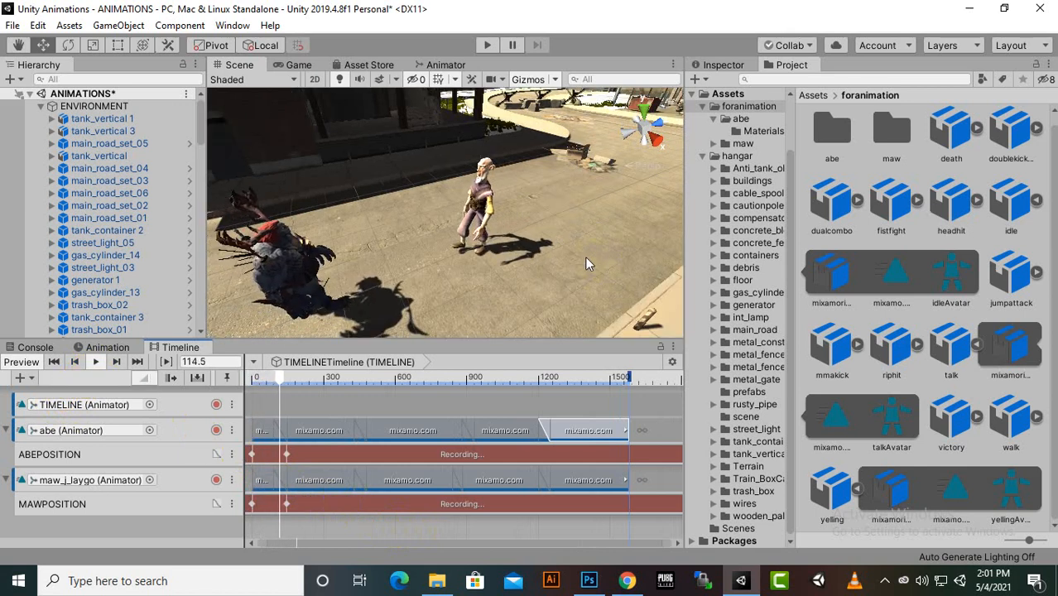
scroll(465, 246, "up", 3)
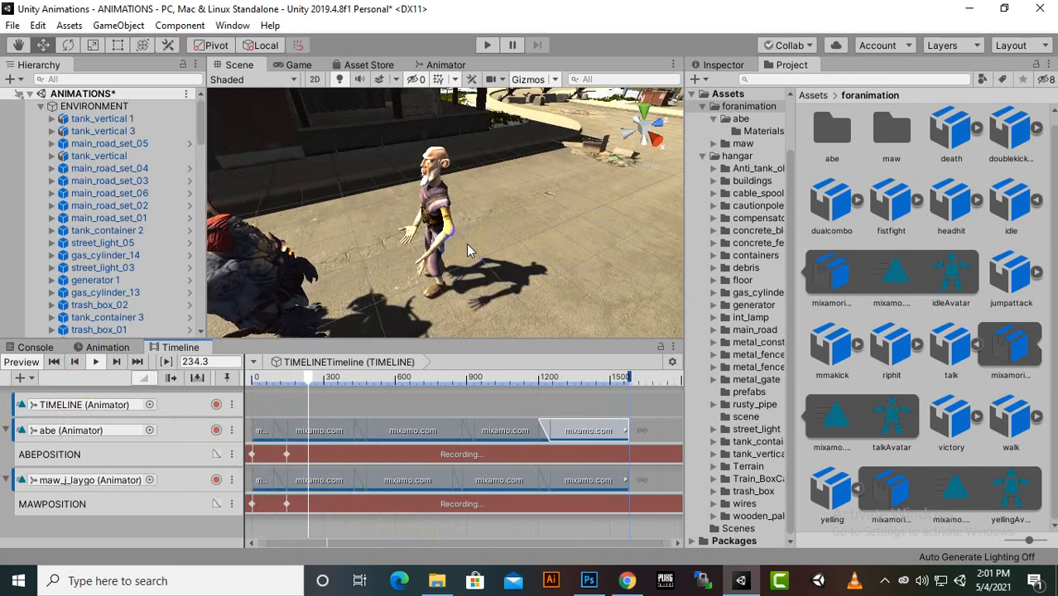
middle_click_drag(466, 243, 491, 237)
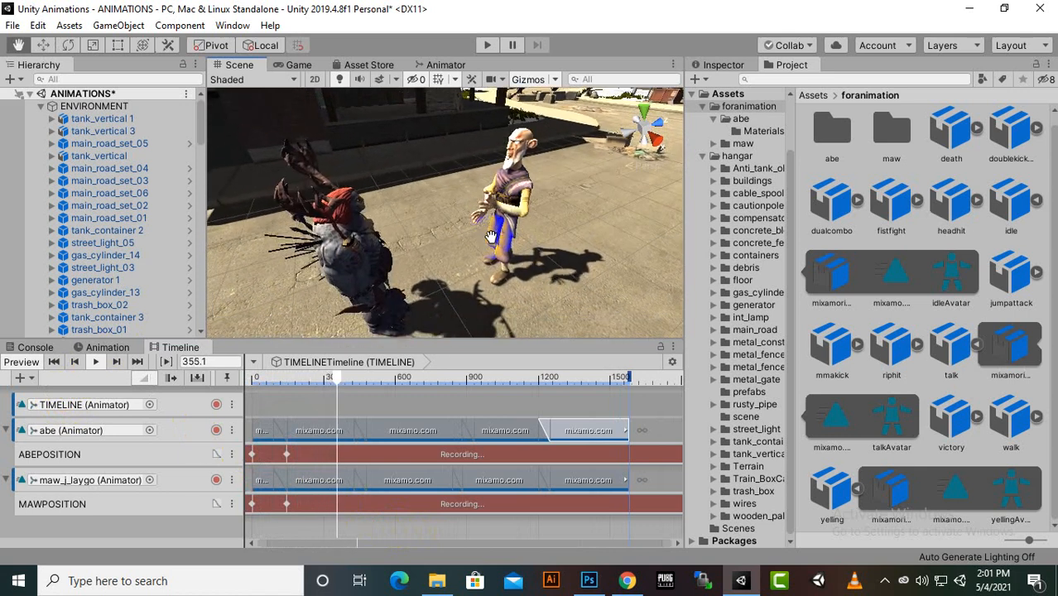